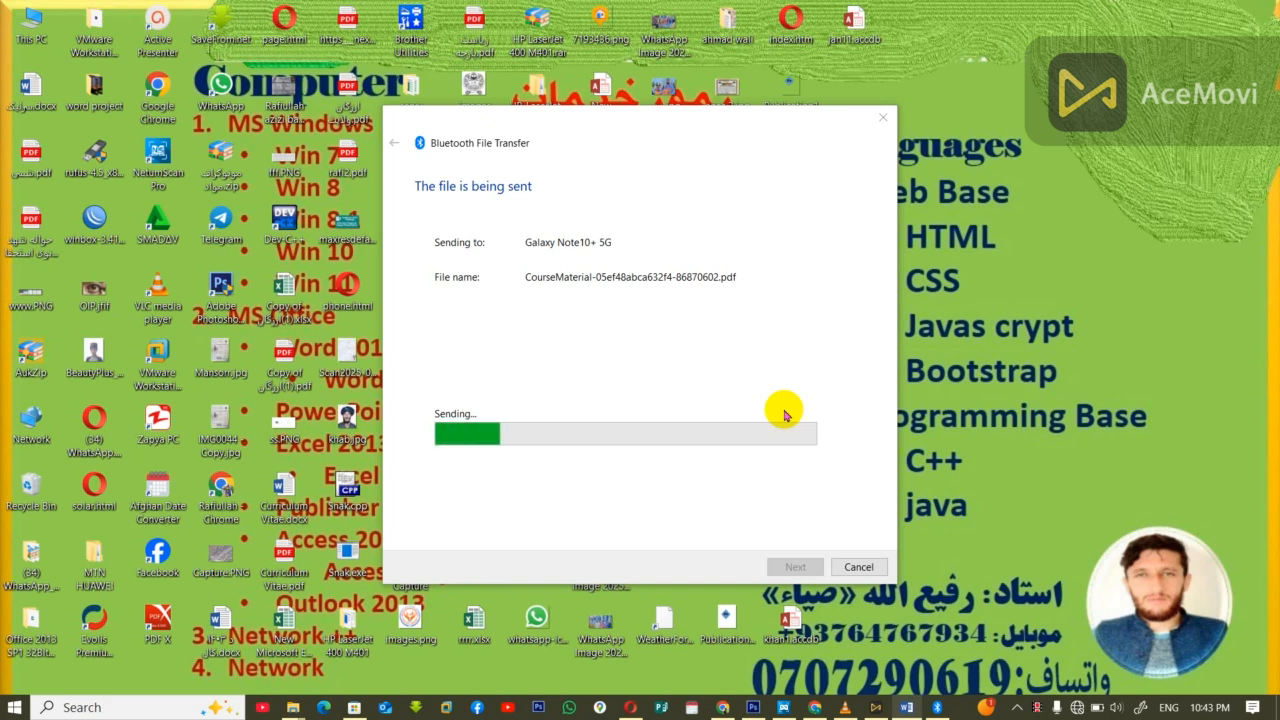
# Switch to the Word notes and examine the Update, Delete and Union query headings and the update query definition.
pyautogui.press('Escape')
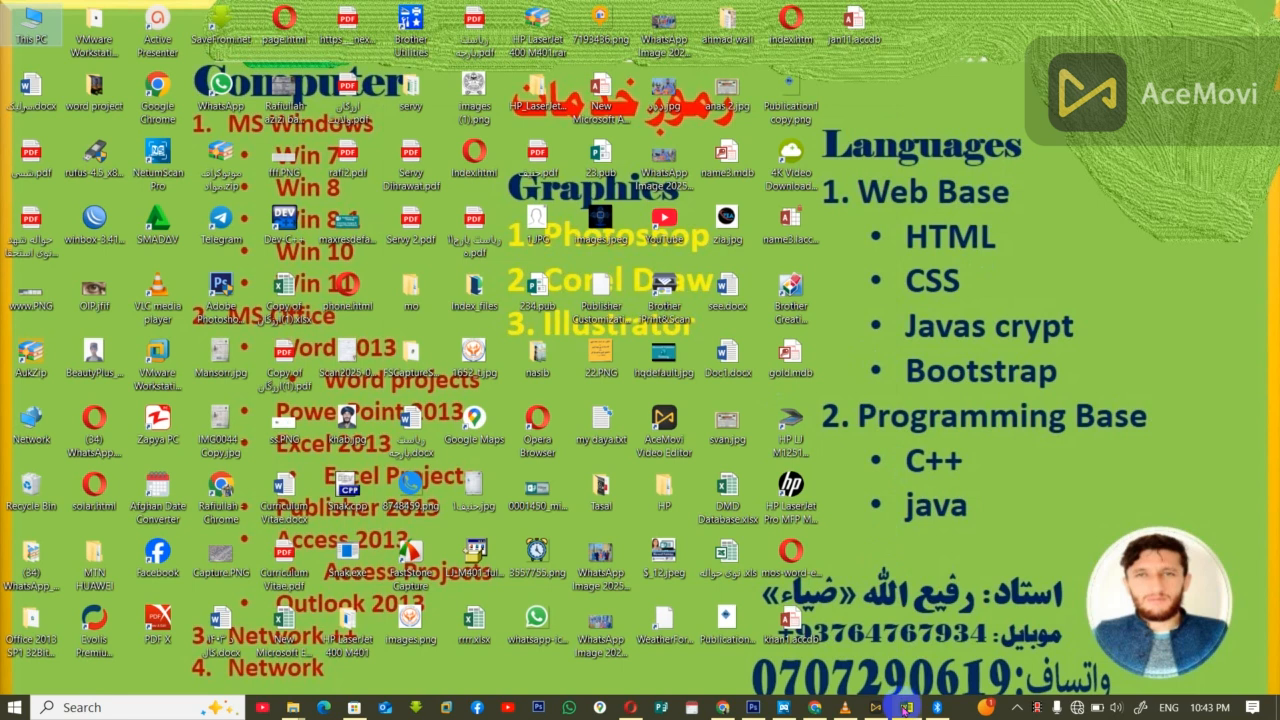
pyautogui.click(904, 709)
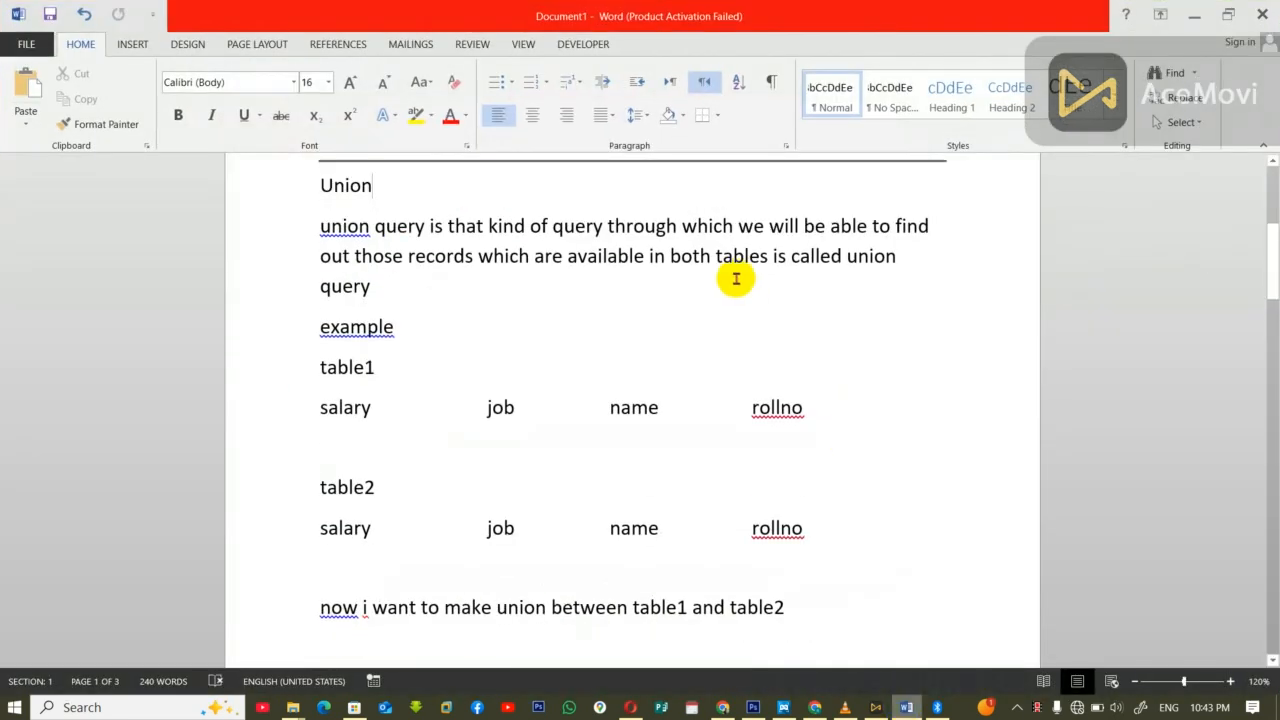
pyautogui.moveTo(1264, 245); pyautogui.dragTo(1266, 94)
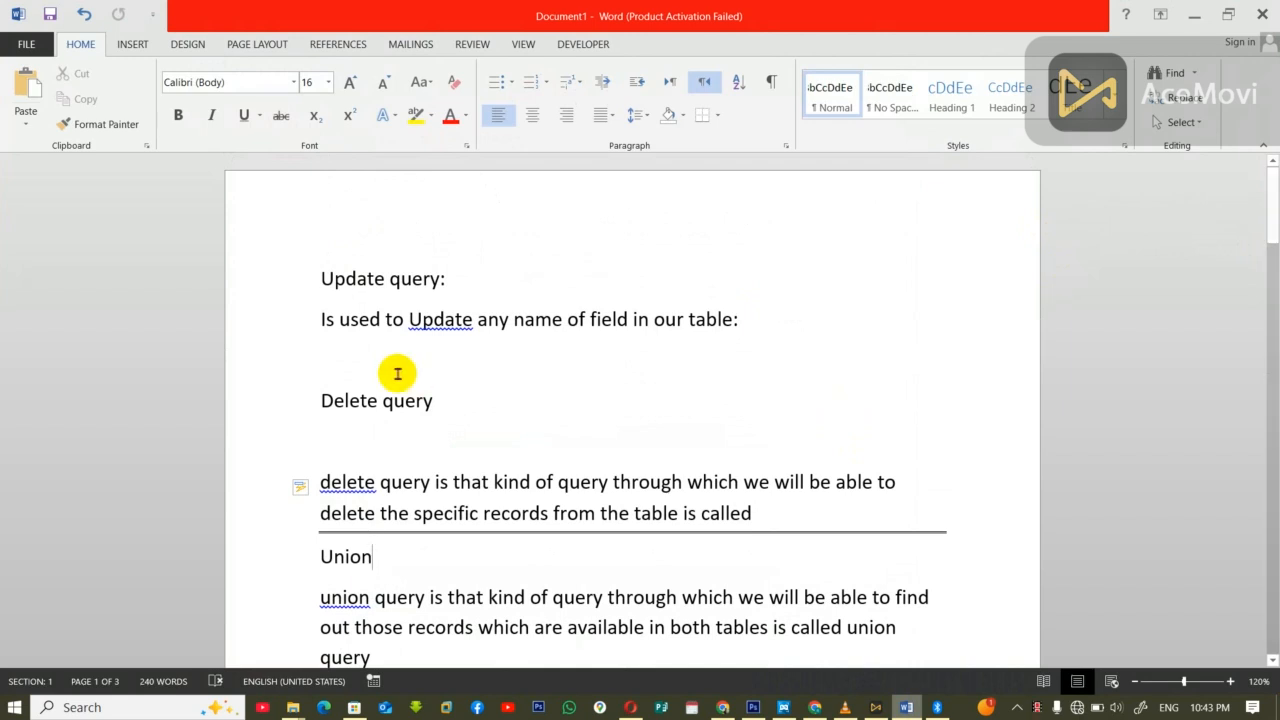
pyautogui.moveTo(321, 278); pyautogui.dragTo(440, 276)
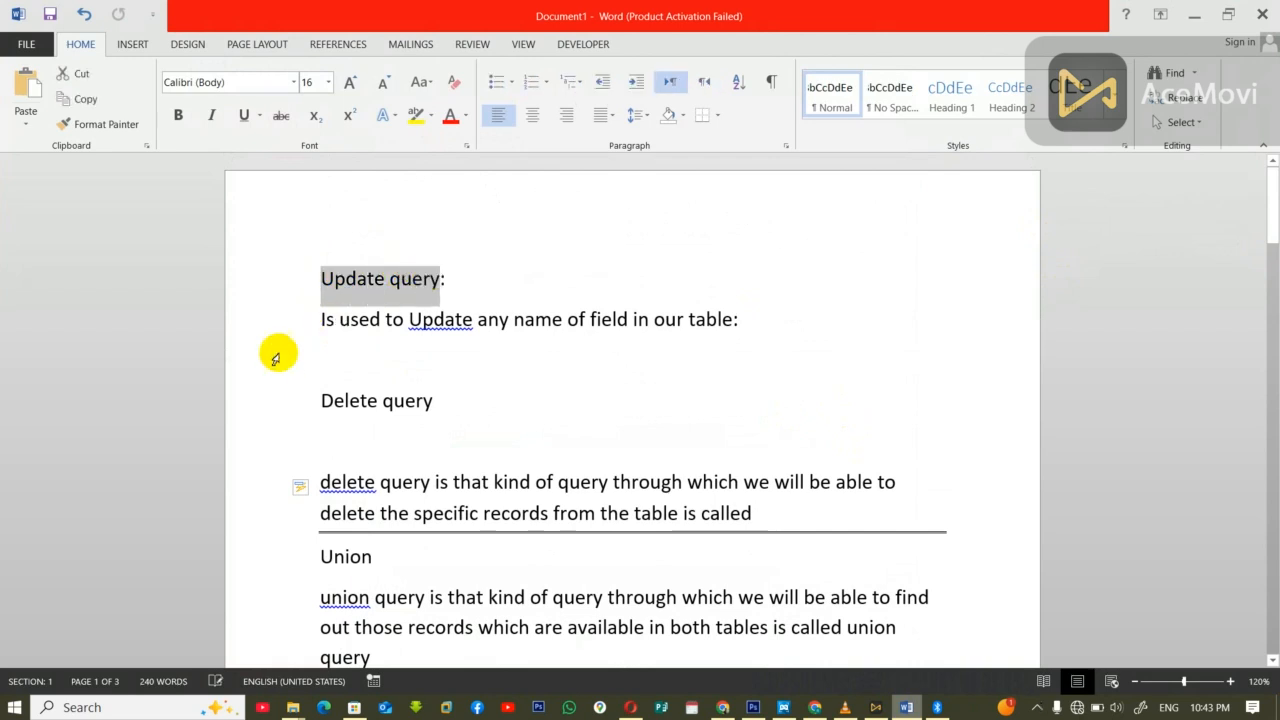
pyautogui.moveTo(325, 365); pyautogui.dragTo(440, 404)
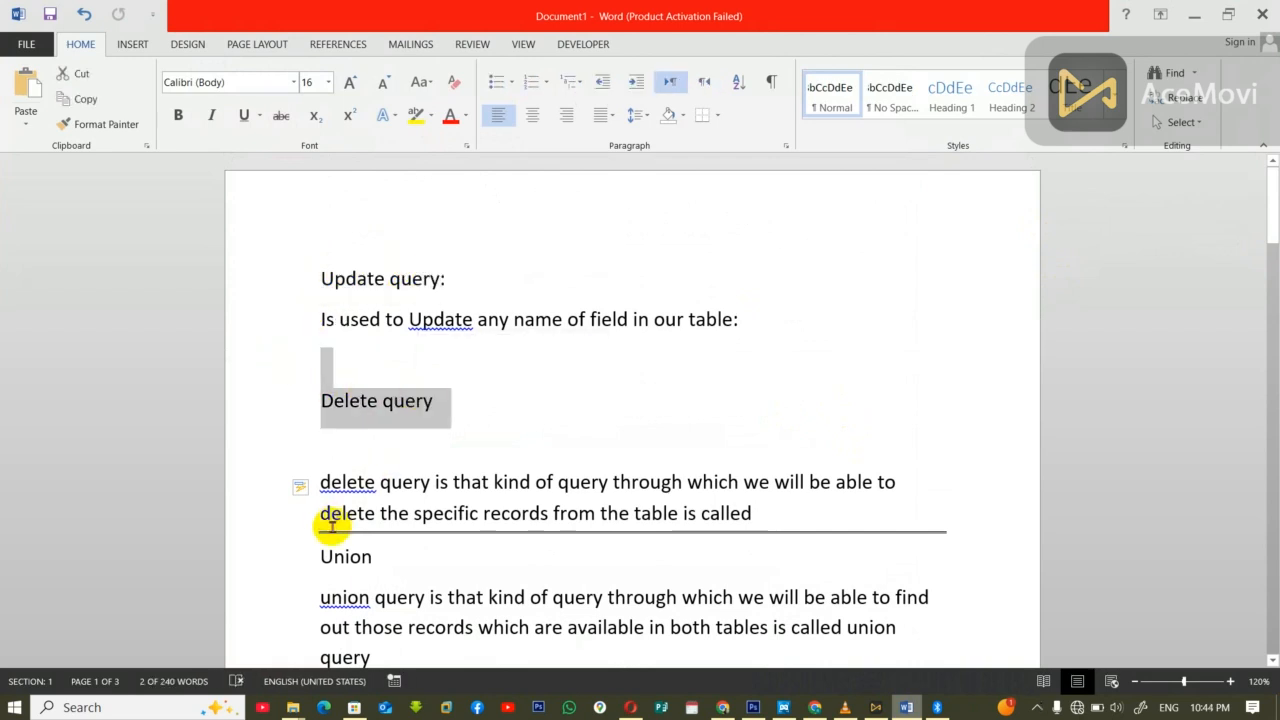
pyautogui.click(320, 556)
pyautogui.moveTo(374, 556); pyautogui.dragTo(366, 560)
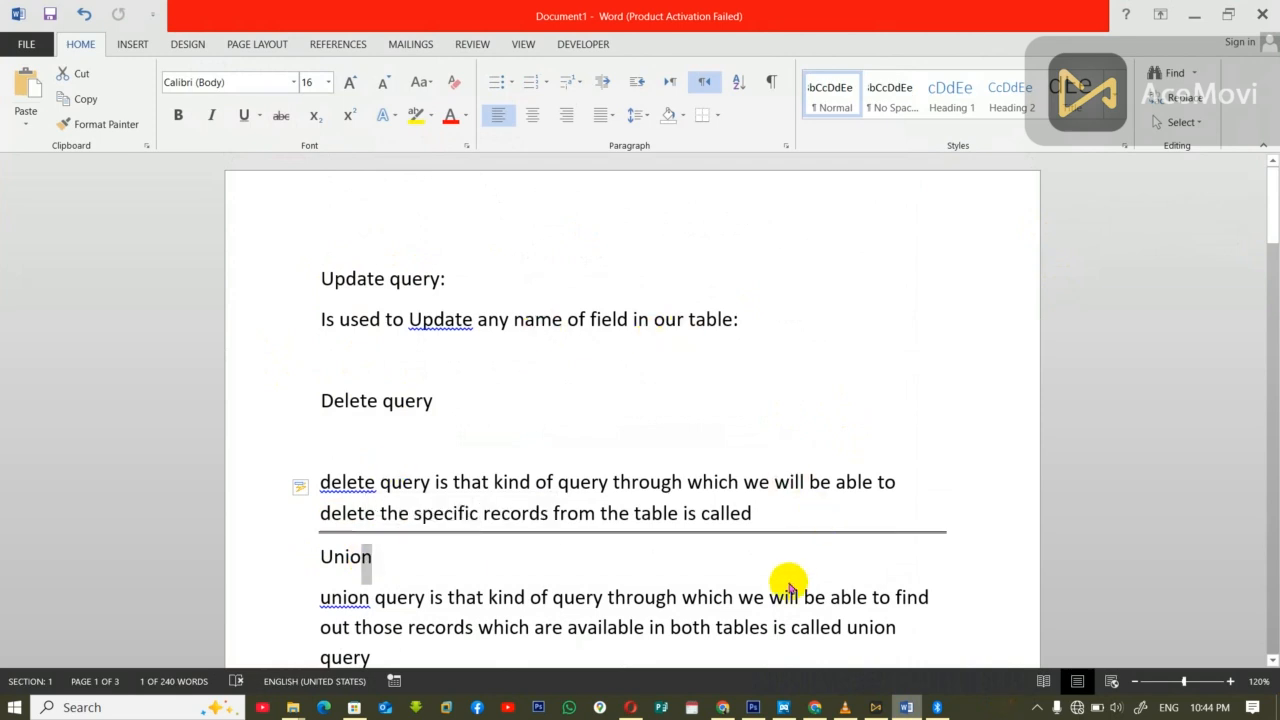
pyautogui.press('super')
pyautogui.press('super')
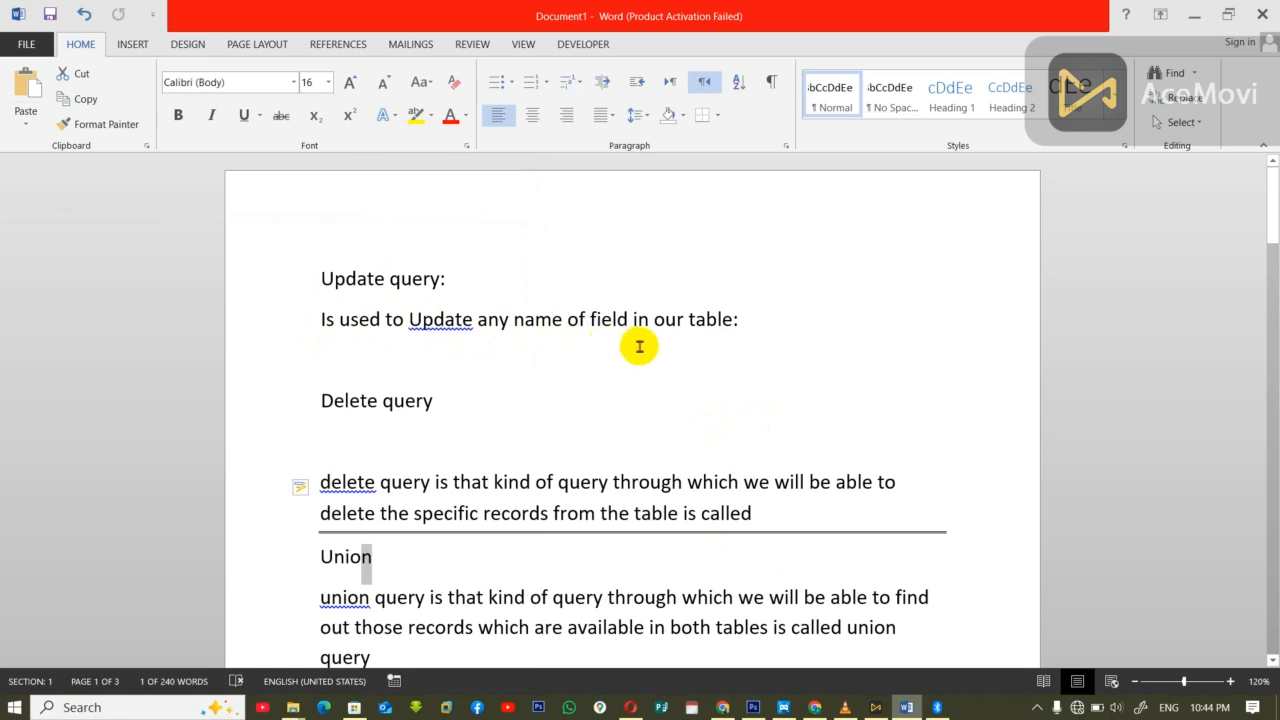
pyautogui.moveTo(766, 320); pyautogui.dragTo(322, 323)
pyautogui.click(510, 321)
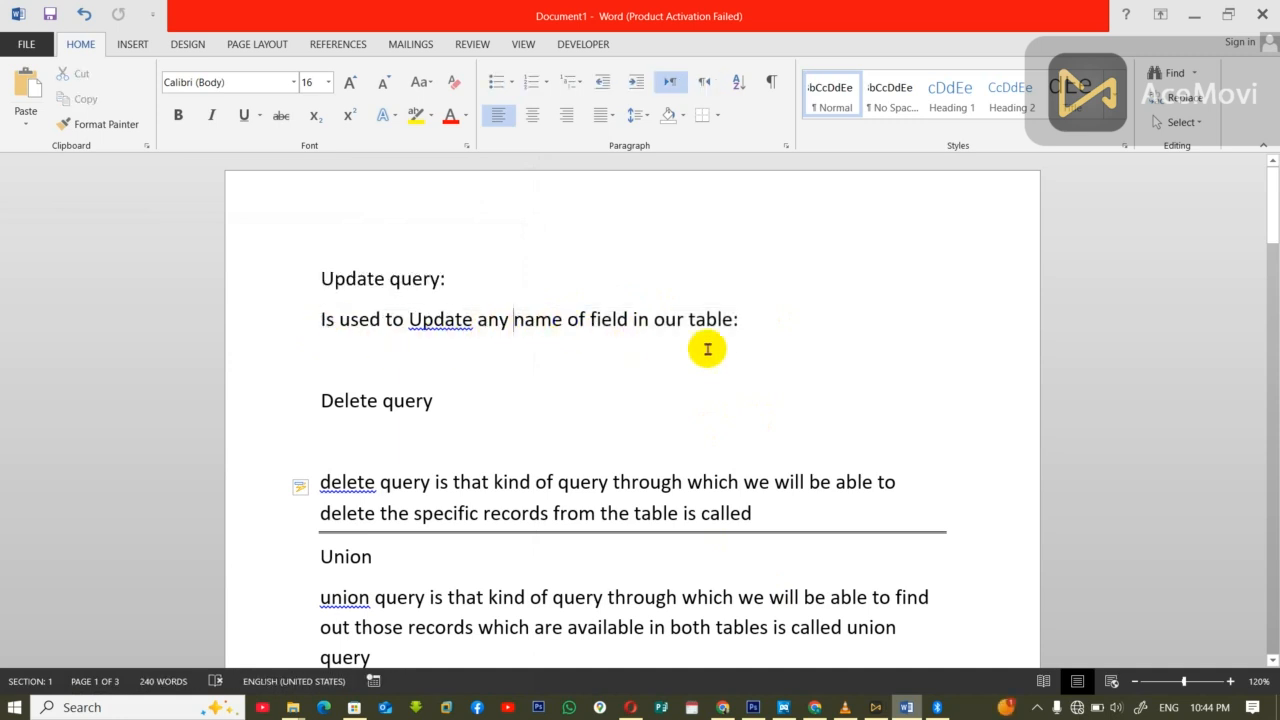
pyautogui.moveTo(727, 308); pyautogui.dragTo(374, 300)
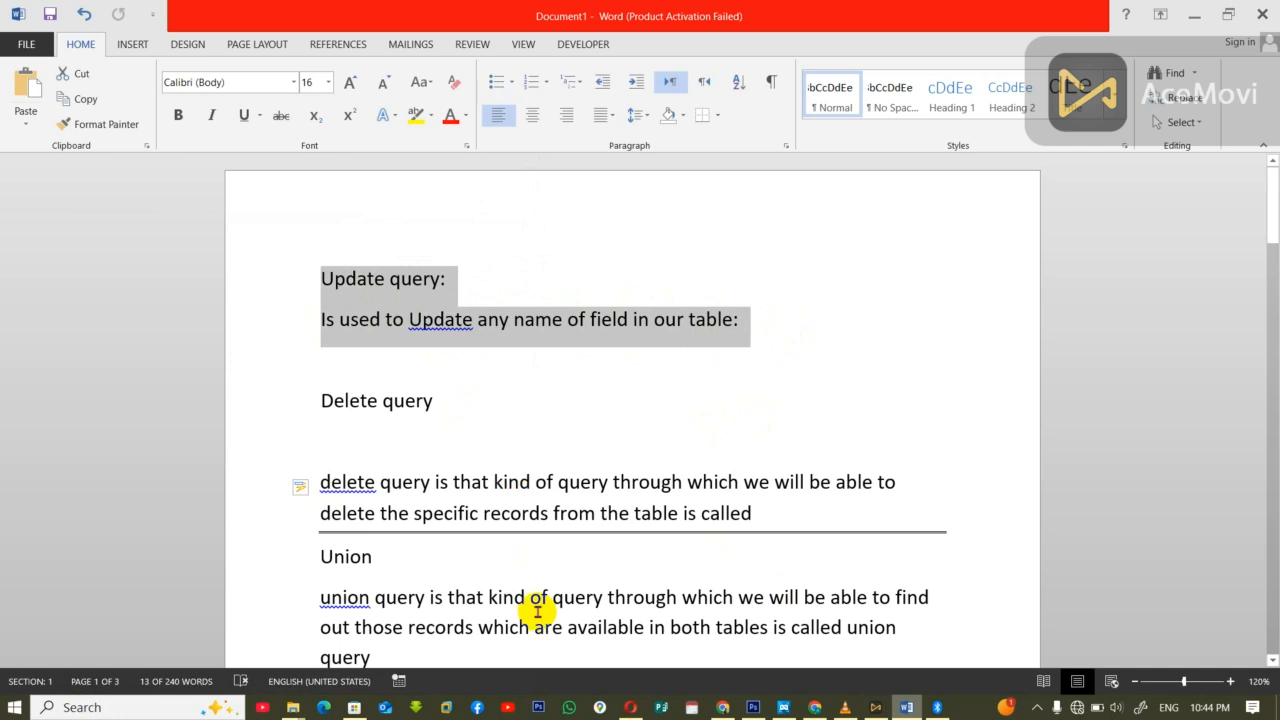
# Launch Microsoft Access with the Run command msaccess.
pyautogui.press('super+r')
pyautogui.write('msa')
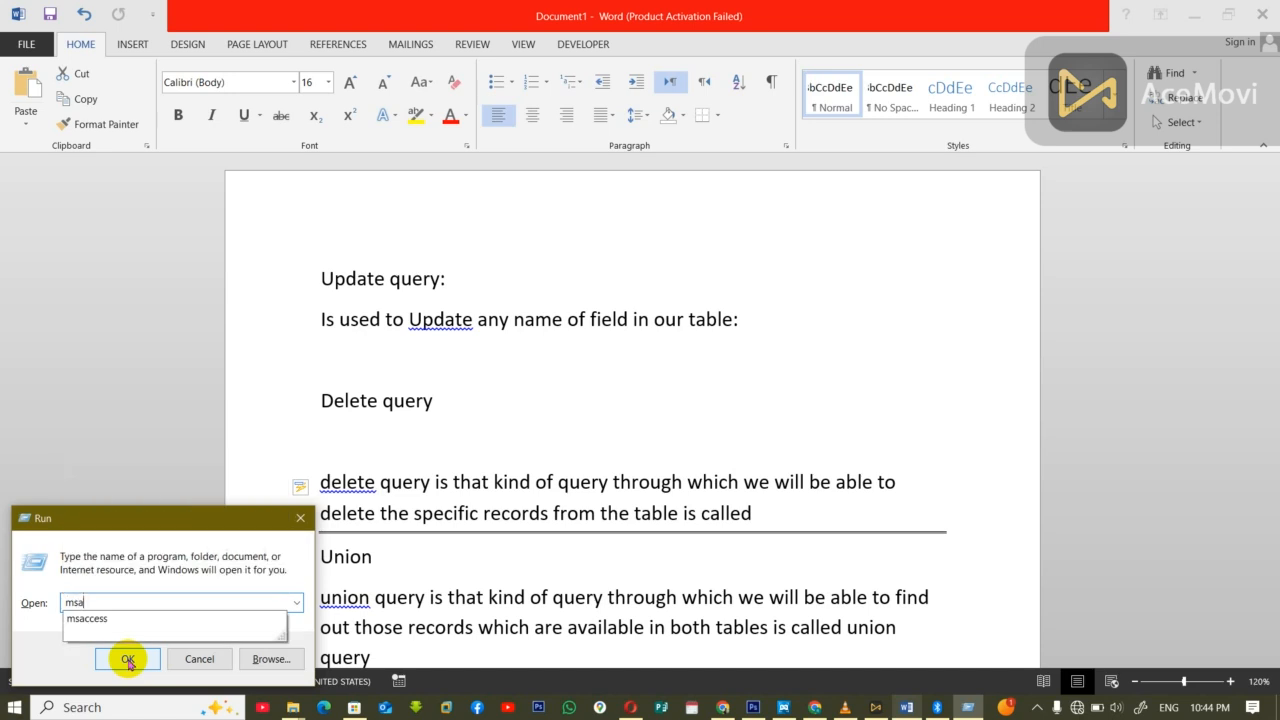
pyautogui.press('Down')
pyautogui.click(128, 660)
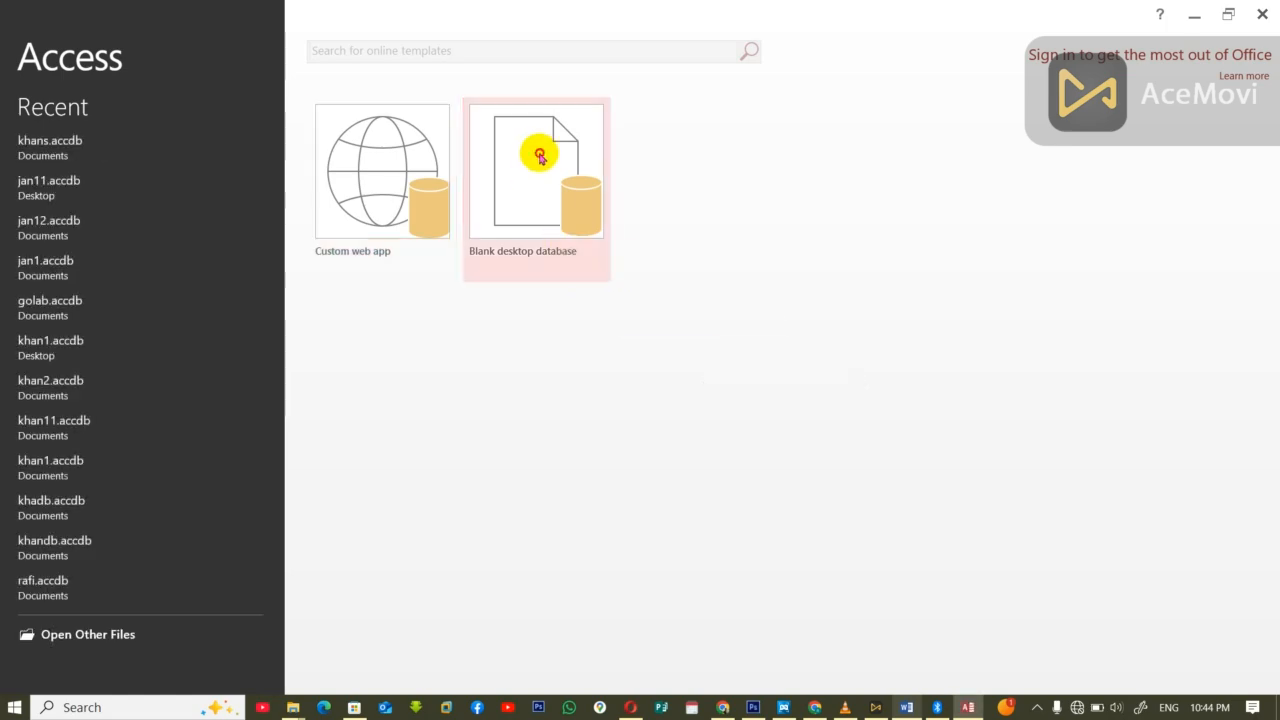
# Create a blank desktop database with the file name khansir, dismissing the Office activation wizard.
pyautogui.click(537, 160)
pyautogui.click(688, 326)
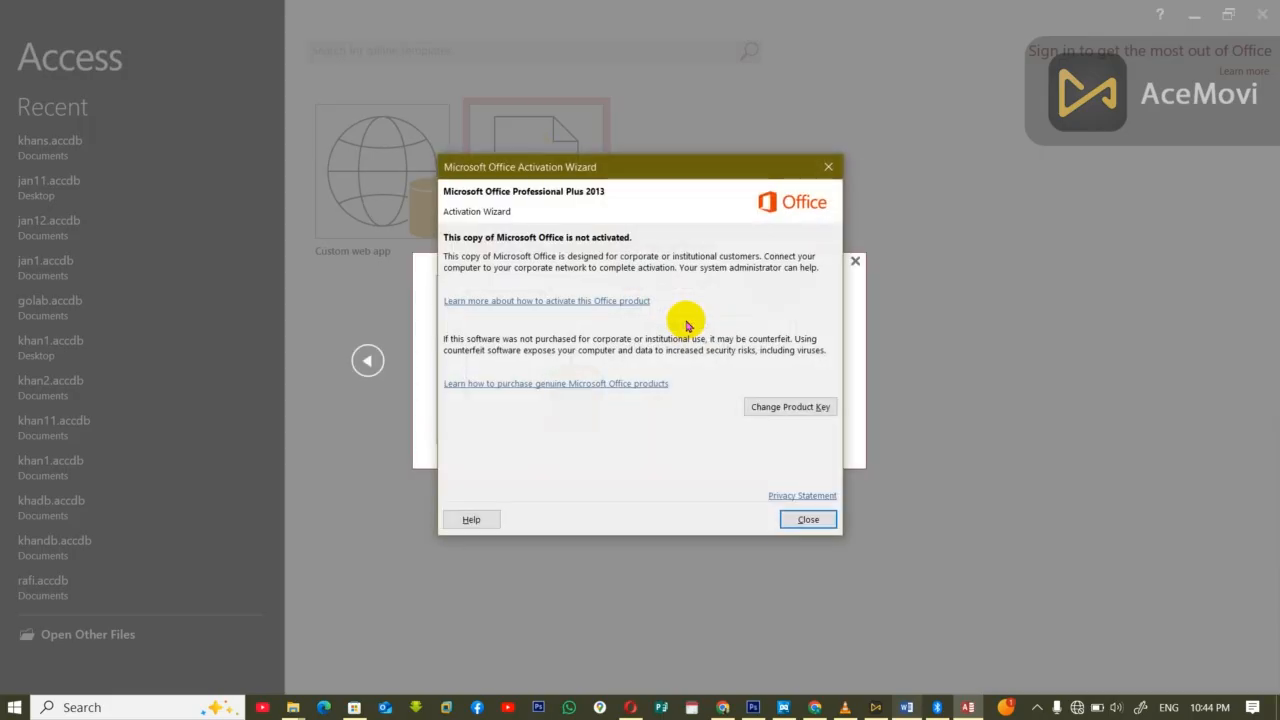
pyautogui.click(812, 522)
pyautogui.write('khan')
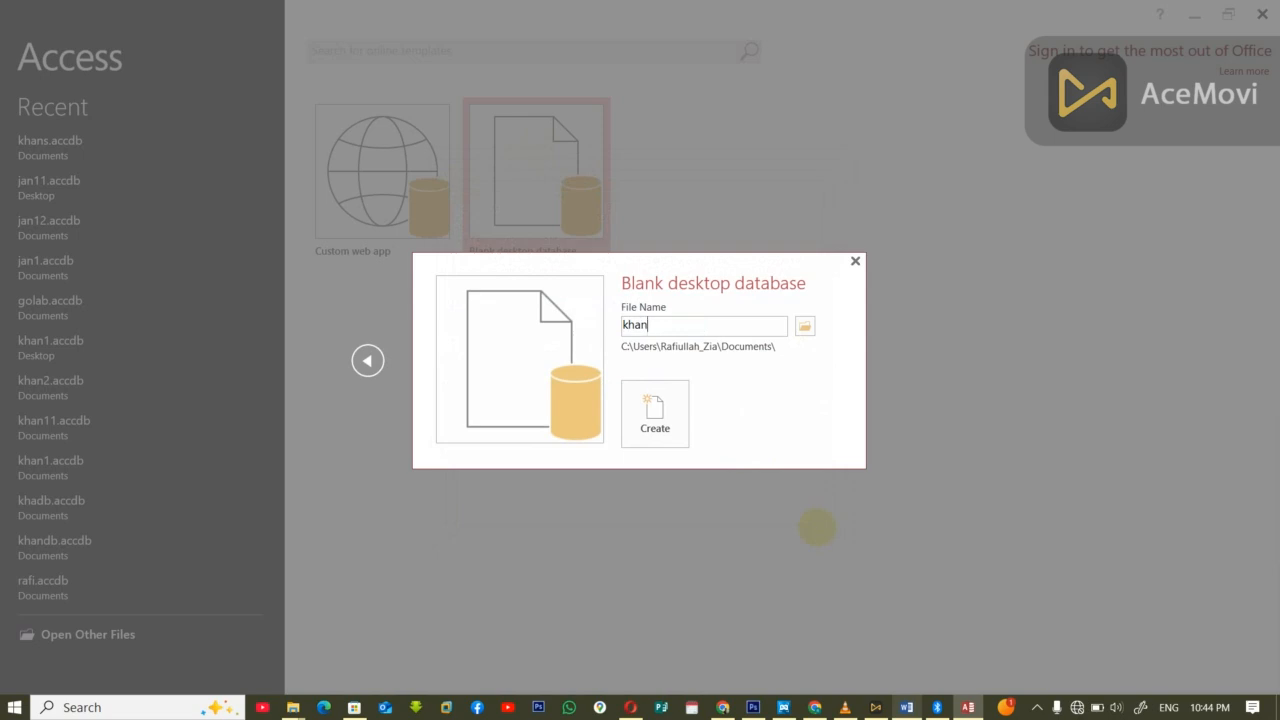
pyautogui.write('sir')
pyautogui.press('Return')
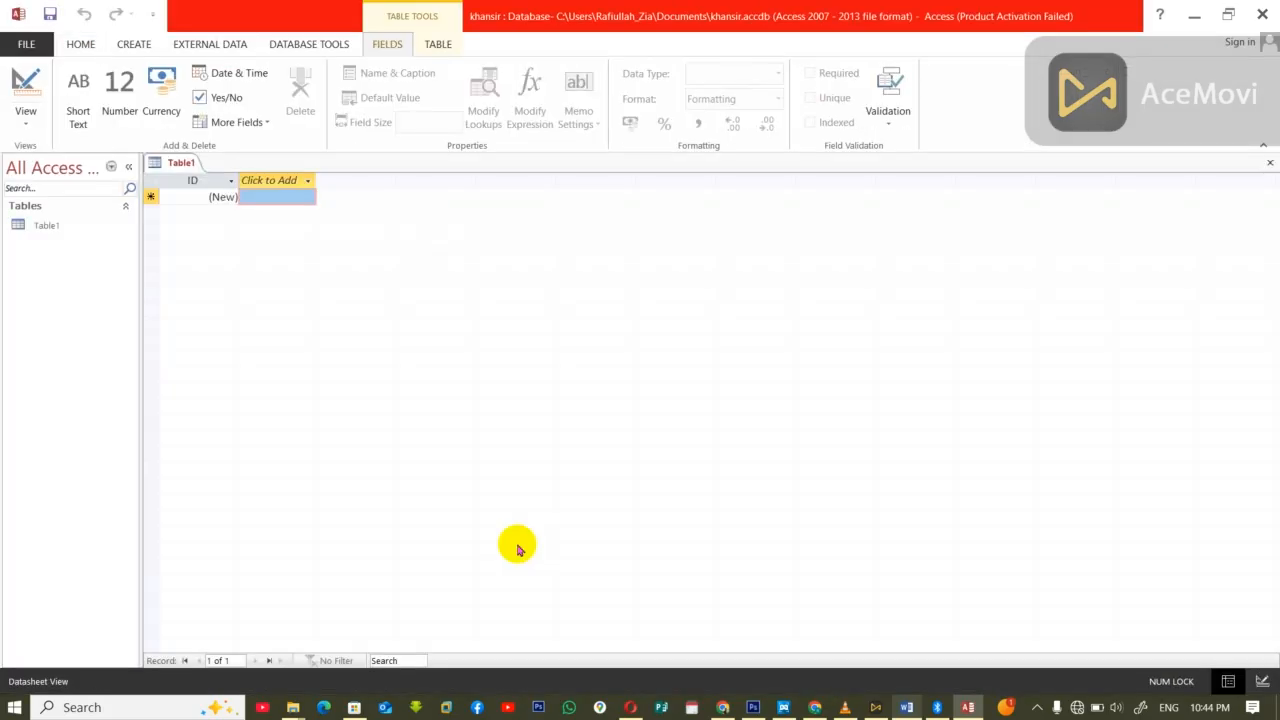
# Close the default table and start a new table in Design view.
pyautogui.hotkey('ctrl', 'F4')
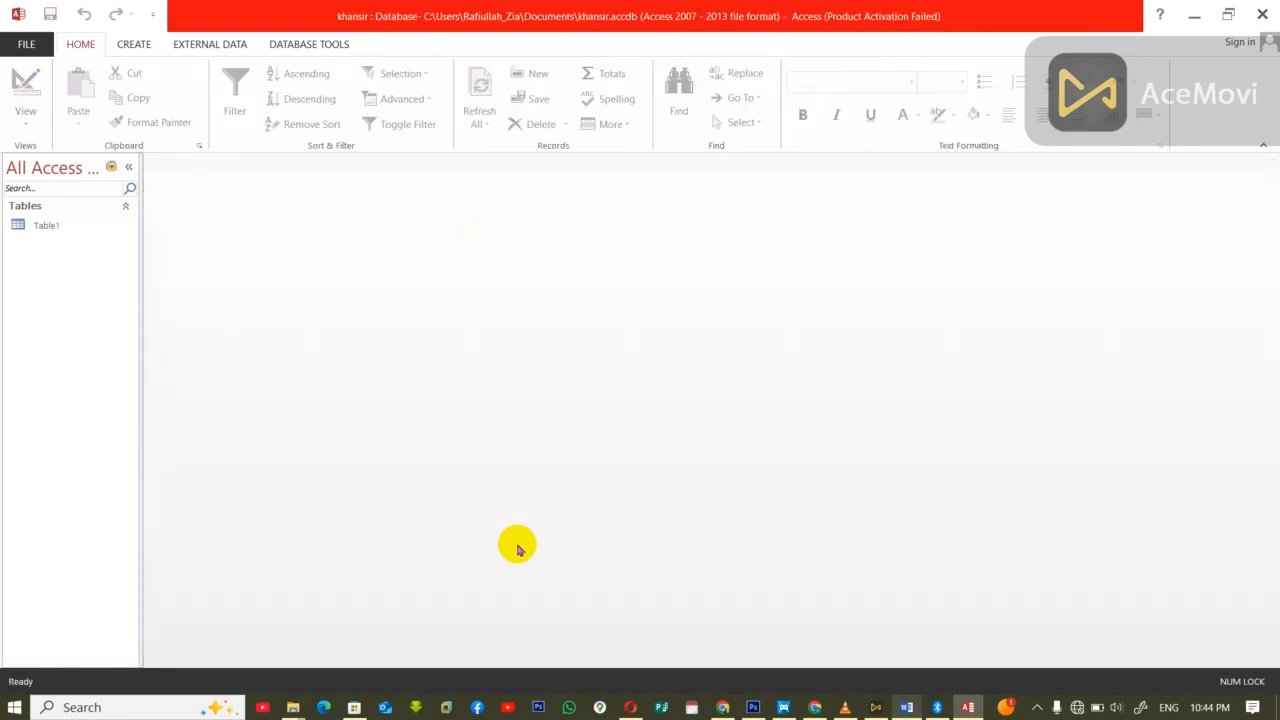
pyautogui.click(133, 44)
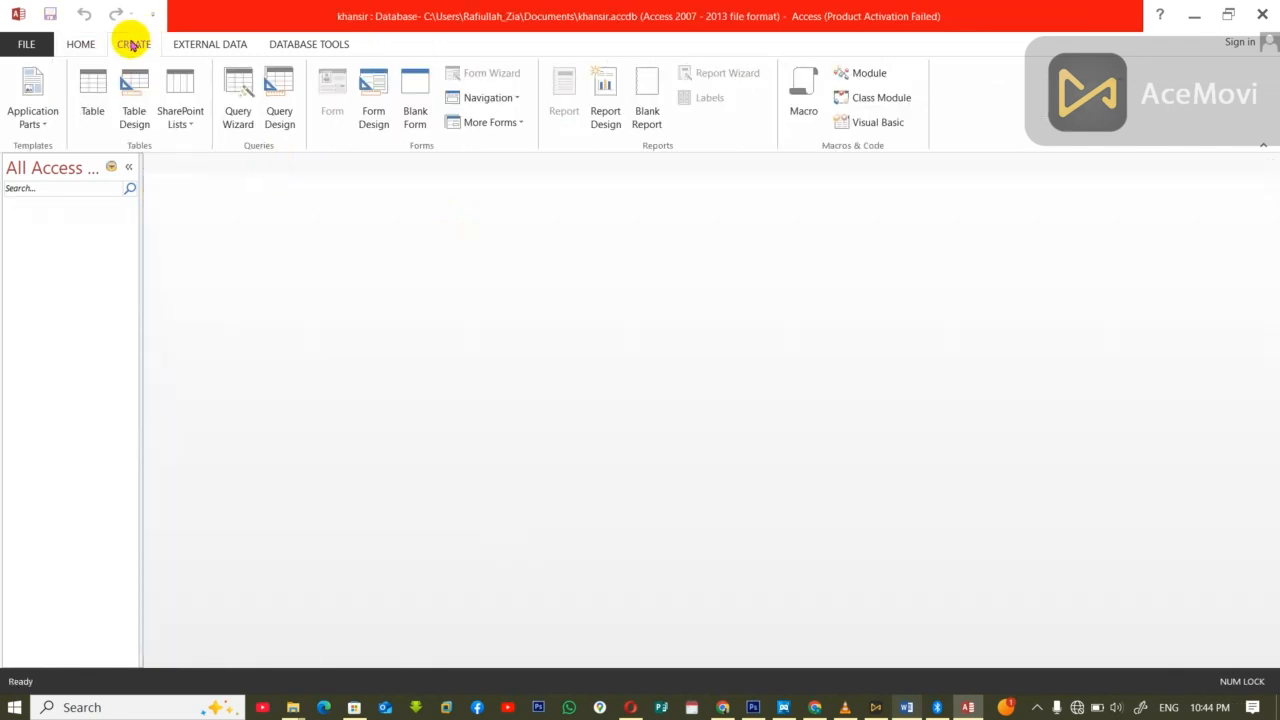
pyautogui.click(130, 88)
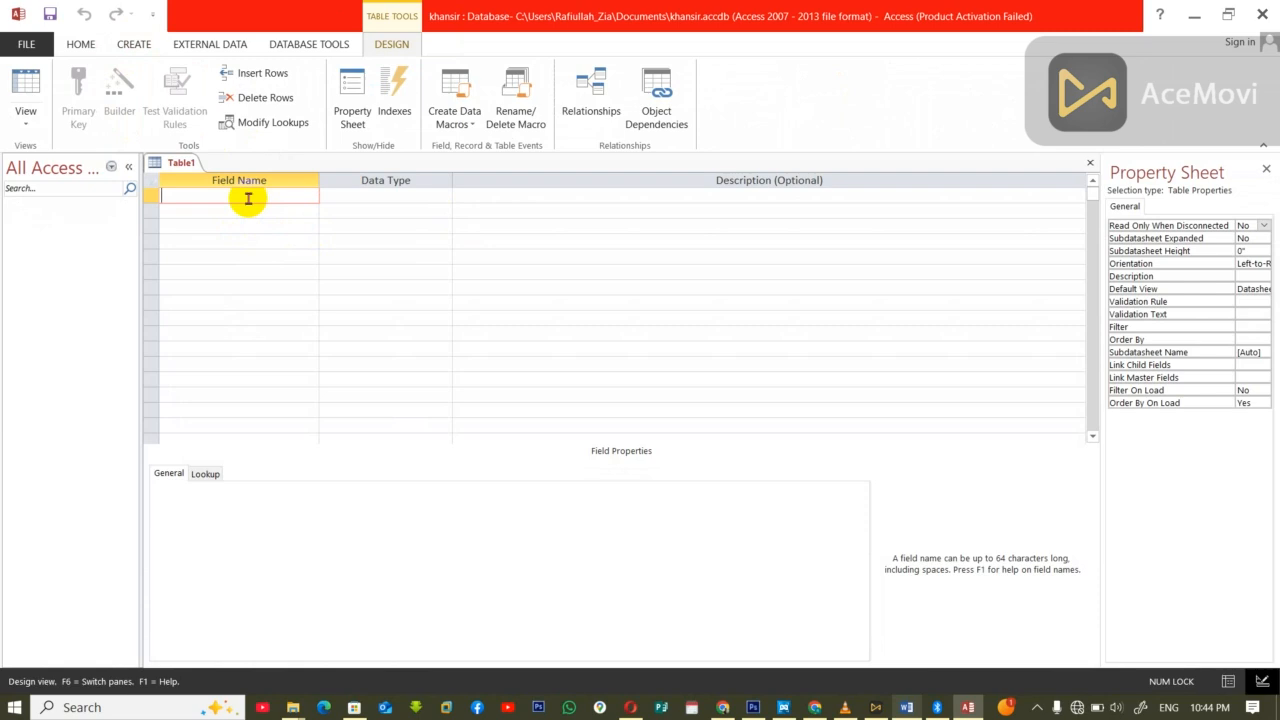
# Define the table fields ID as AutoNumber, name as Short Text and job as Short Text.
pyautogui.write('ID')
pyautogui.press('Tab')
pyautogui.write('AutoNumber')
pyautogui.press('Tab')
pyautogui.press('Tab')
pyautogui.write('name')
pyautogui.press('Tab')
pyautogui.click(584, 395)
pyautogui.press('Tab')
pyautogui.write('job')
pyautogui.press('Tab')
pyautogui.press('Tab')
pyautogui.press('Tab')
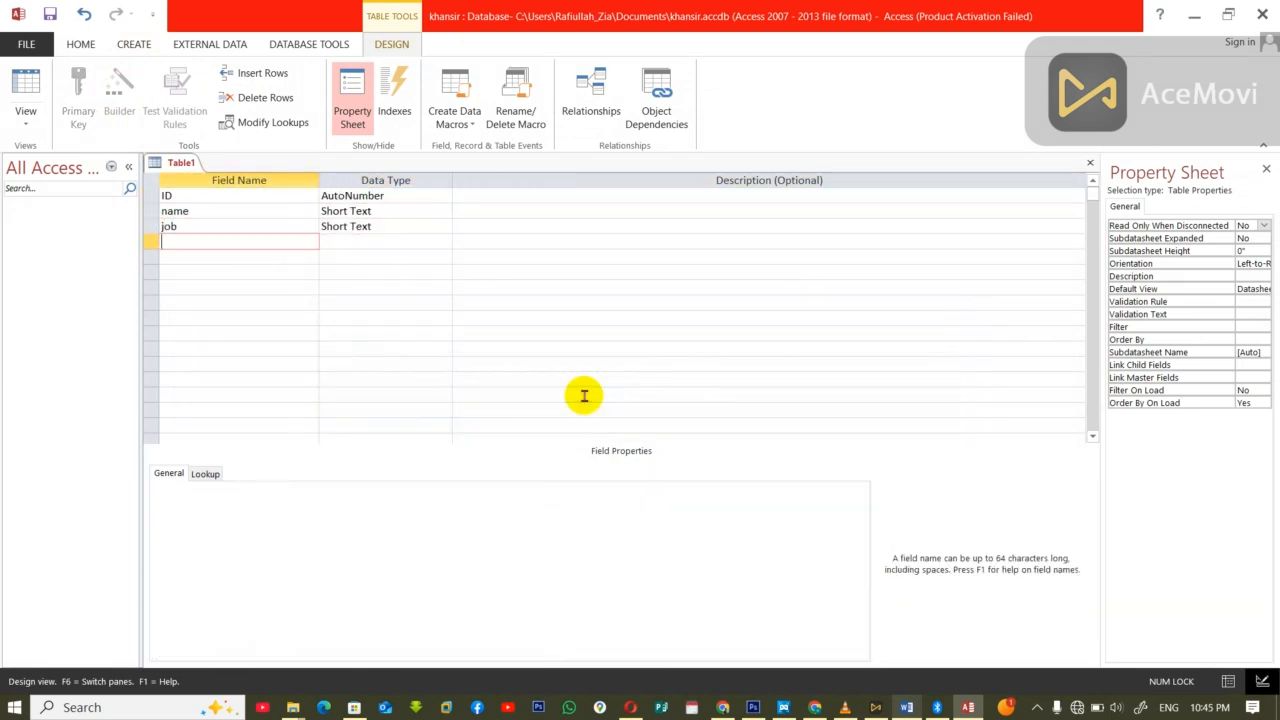
# Add a salary field below job with the Currency data type.
pyautogui.write('salary')
pyautogui.press('Tab')
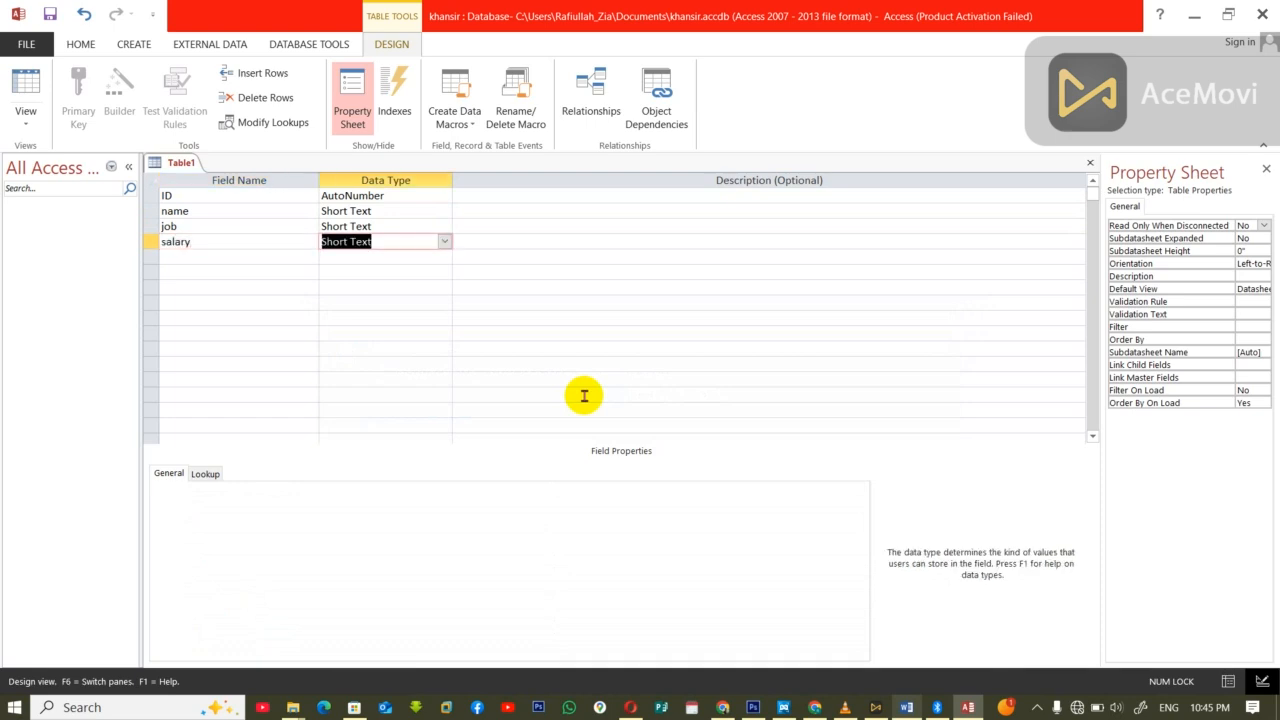
pyautogui.press('Tab')
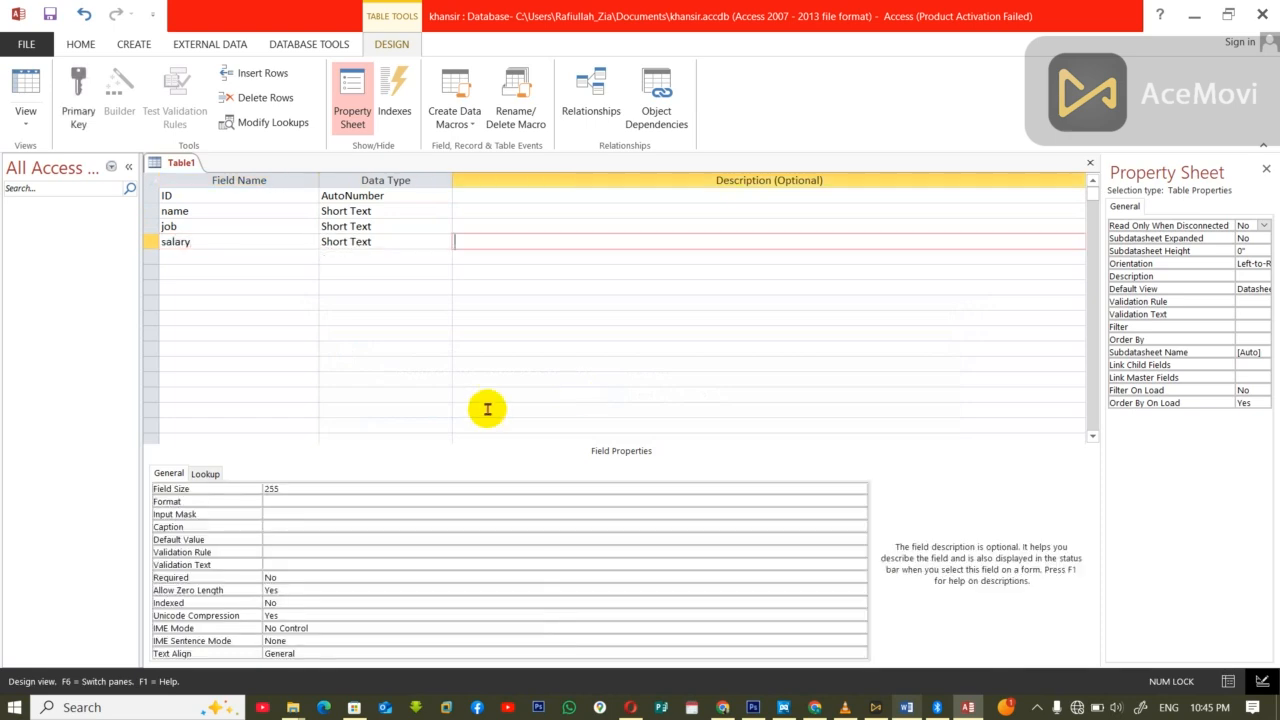
pyautogui.click(408, 241)
pyautogui.write('Number')
pyautogui.press('Tab')
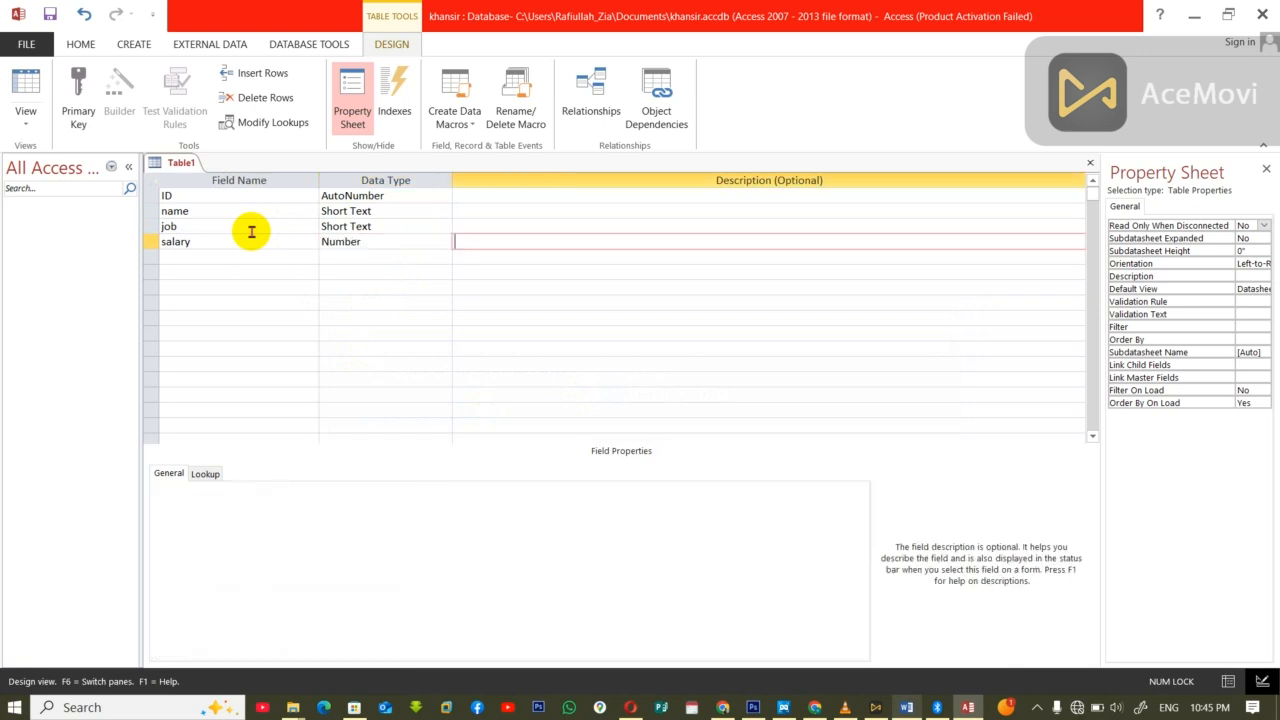
pyautogui.click(386, 242)
pyautogui.write('Currency')
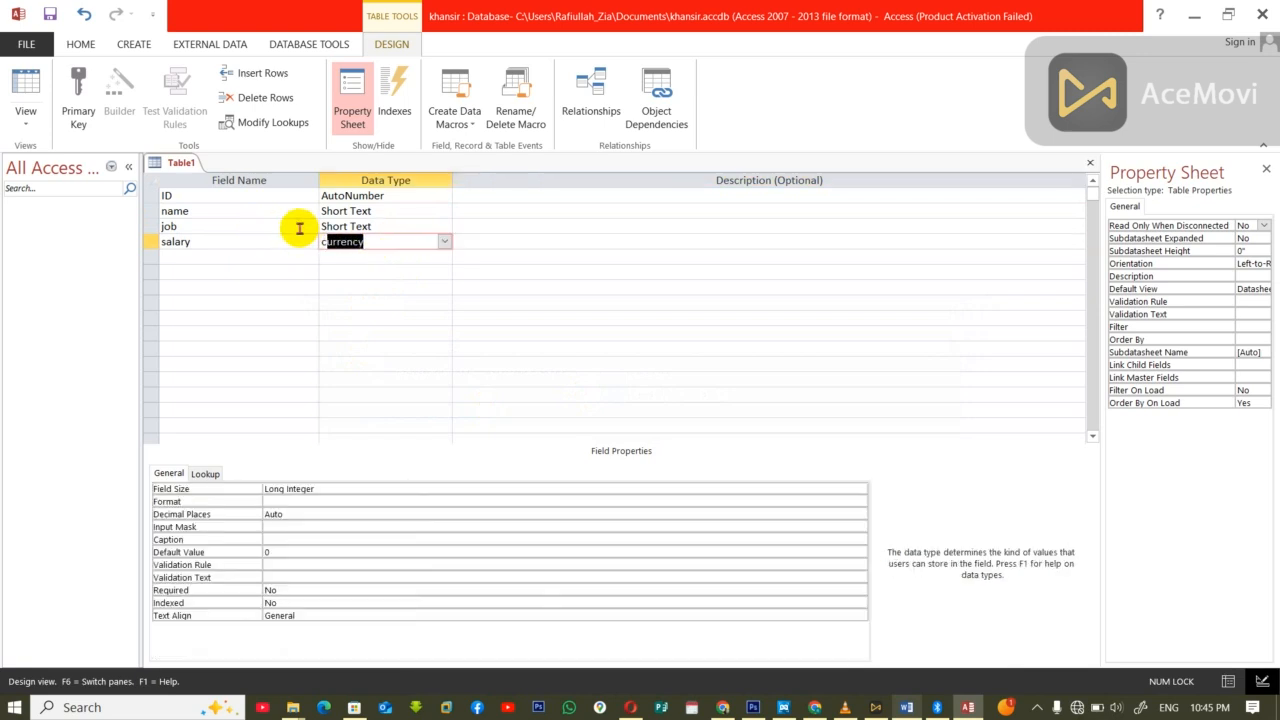
pyautogui.press('Tab')
pyautogui.press('Tab')
# Add a Tazkirno field below salary with the Number data type.
pyautogui.write('Tazkir')
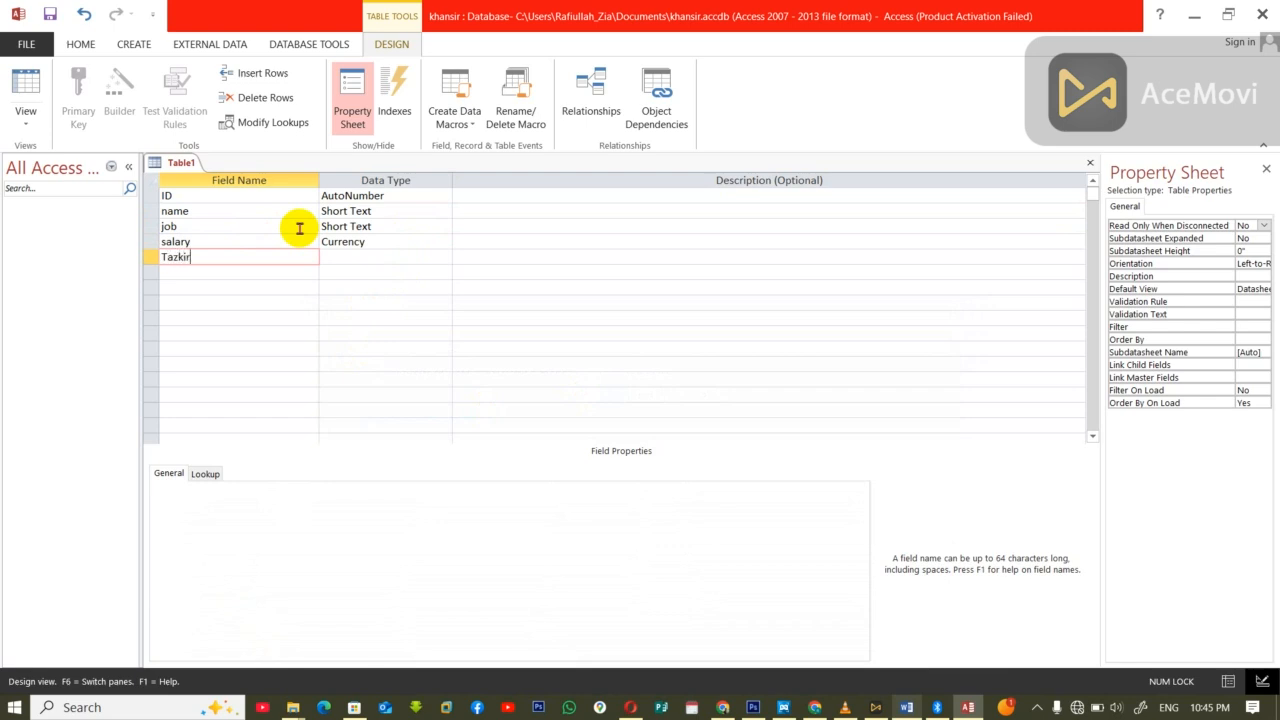
pyautogui.write('no')
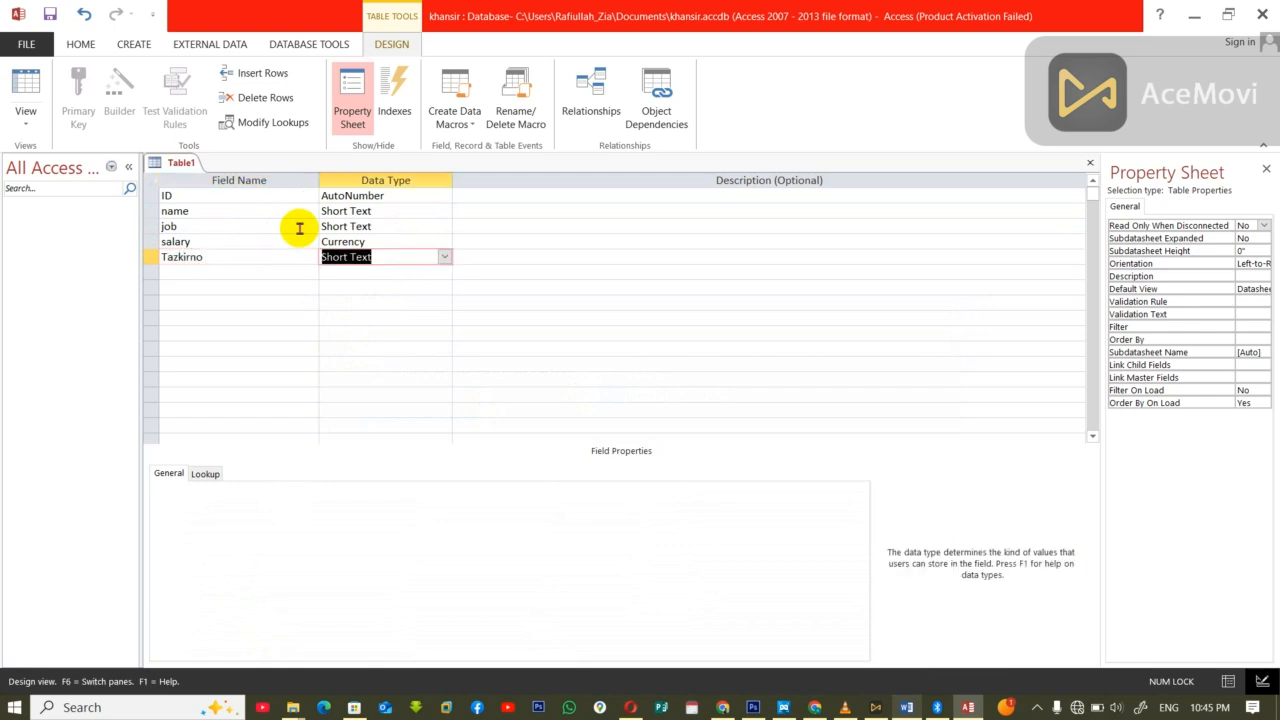
pyautogui.press('Tab')
pyautogui.press('Tab')
pyautogui.click(363, 257)
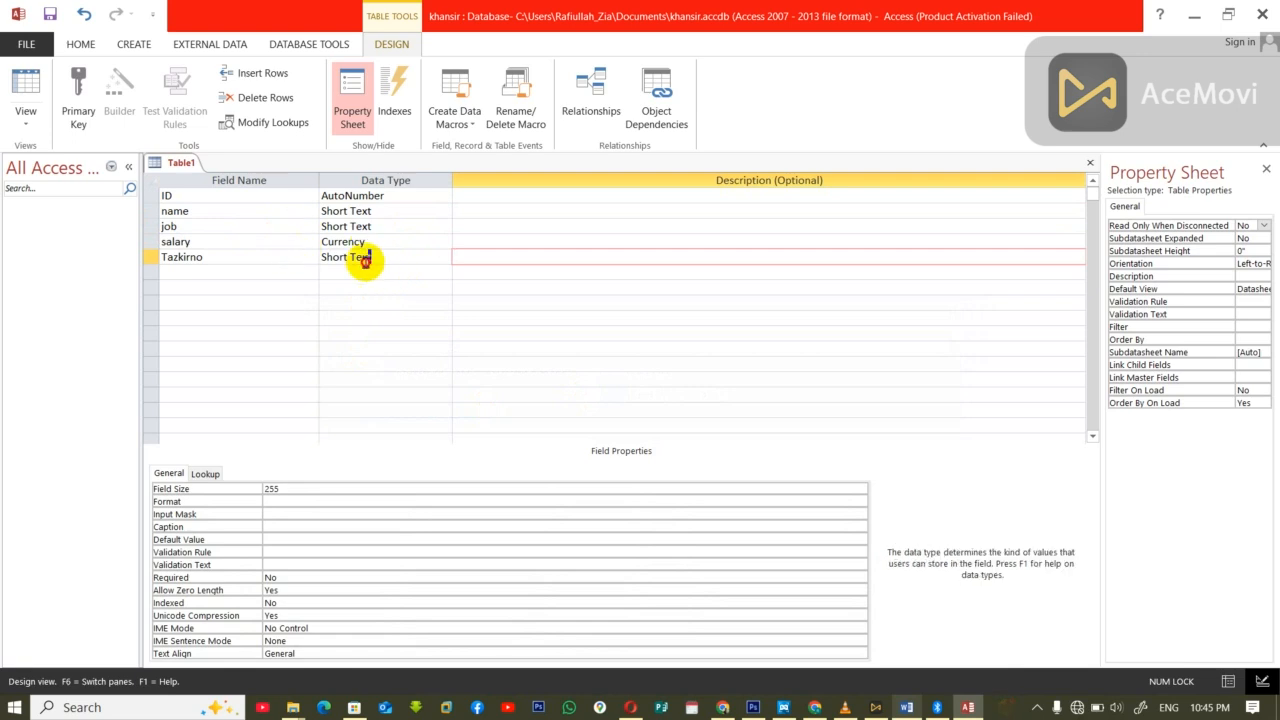
pyautogui.write('n')
pyautogui.press('Tab')
pyautogui.press('Tab')
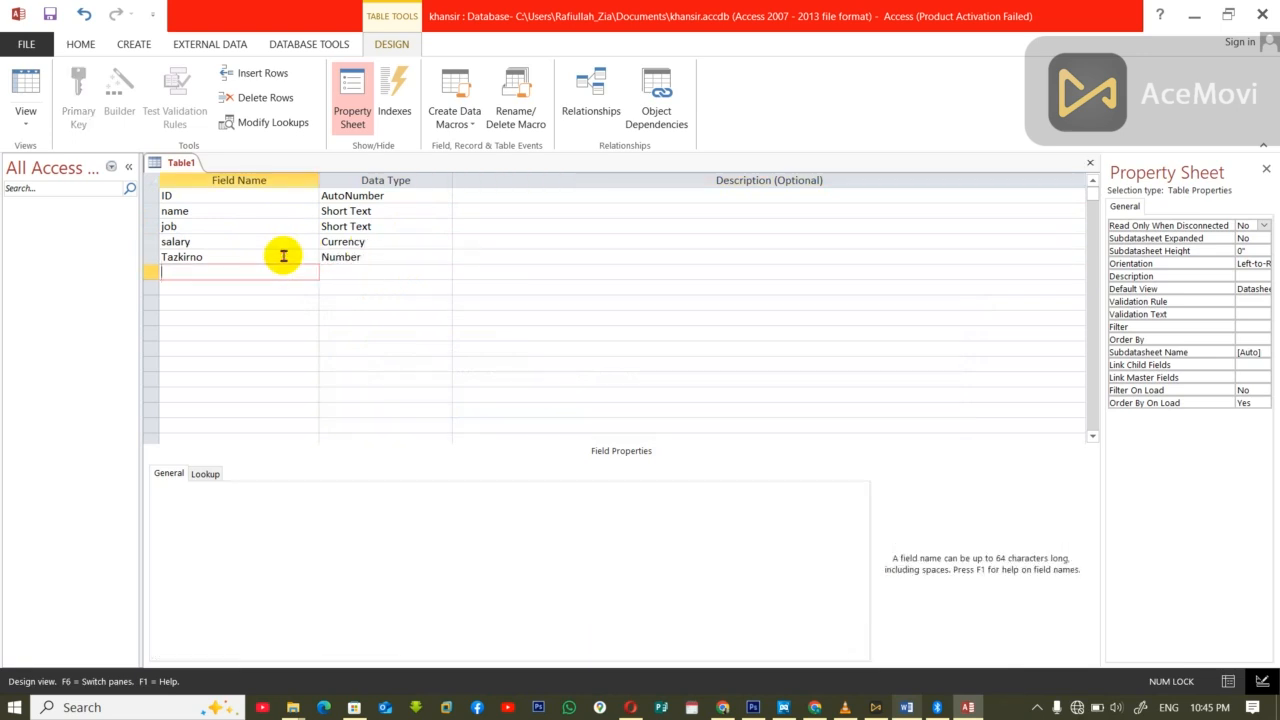
# Close the table design and save it under the name Table1.
pyautogui.hotkey('ctrl', 'w')
pyautogui.click(584, 401)
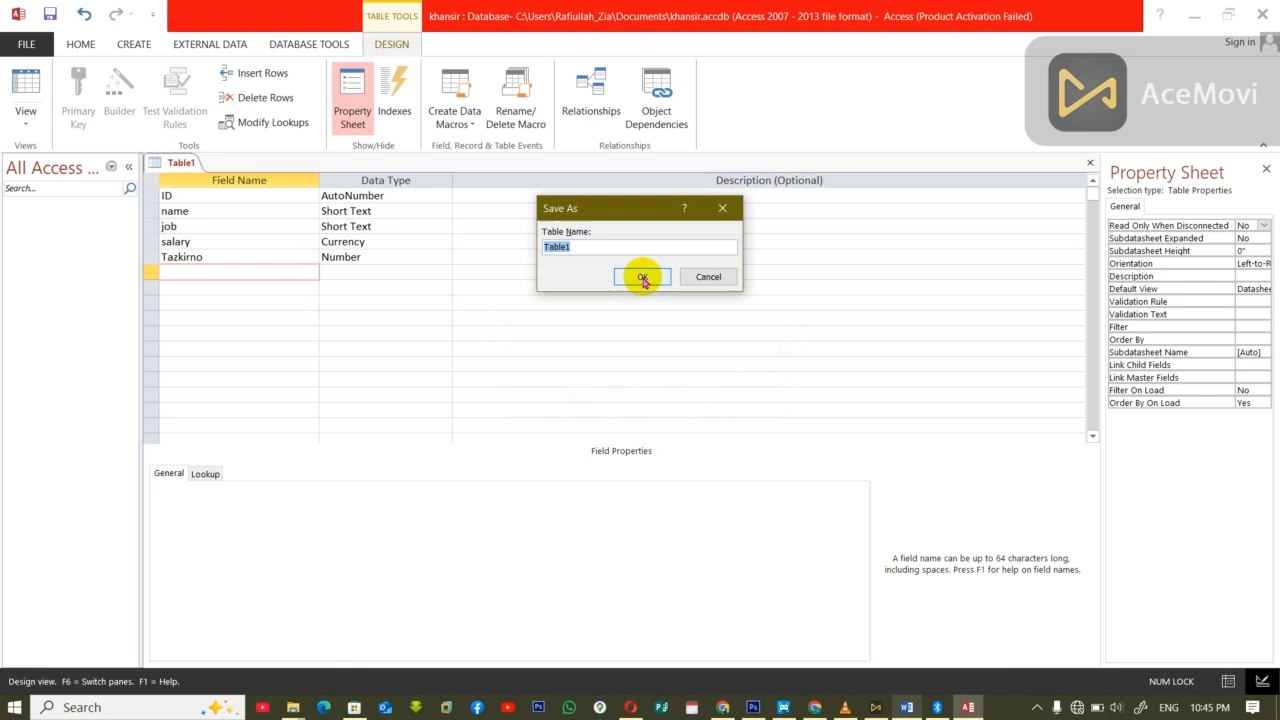
pyautogui.click(643, 278)
pyautogui.click(580, 411)
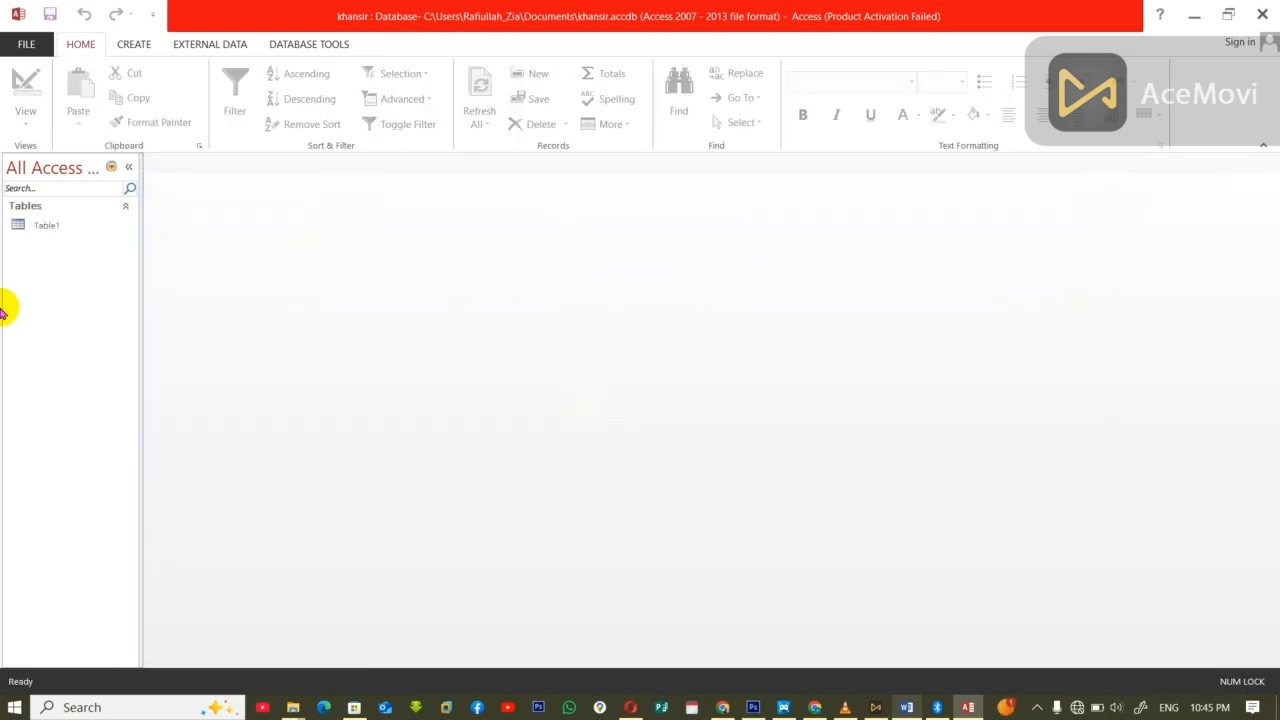
# Open Table1 and enter the first record with the person's name, job it, salary 13000 and the Tazkirno ID number.
pyautogui.doubleClick(43, 224)
pyautogui.click(253, 195)
pyautogui.write('jan')
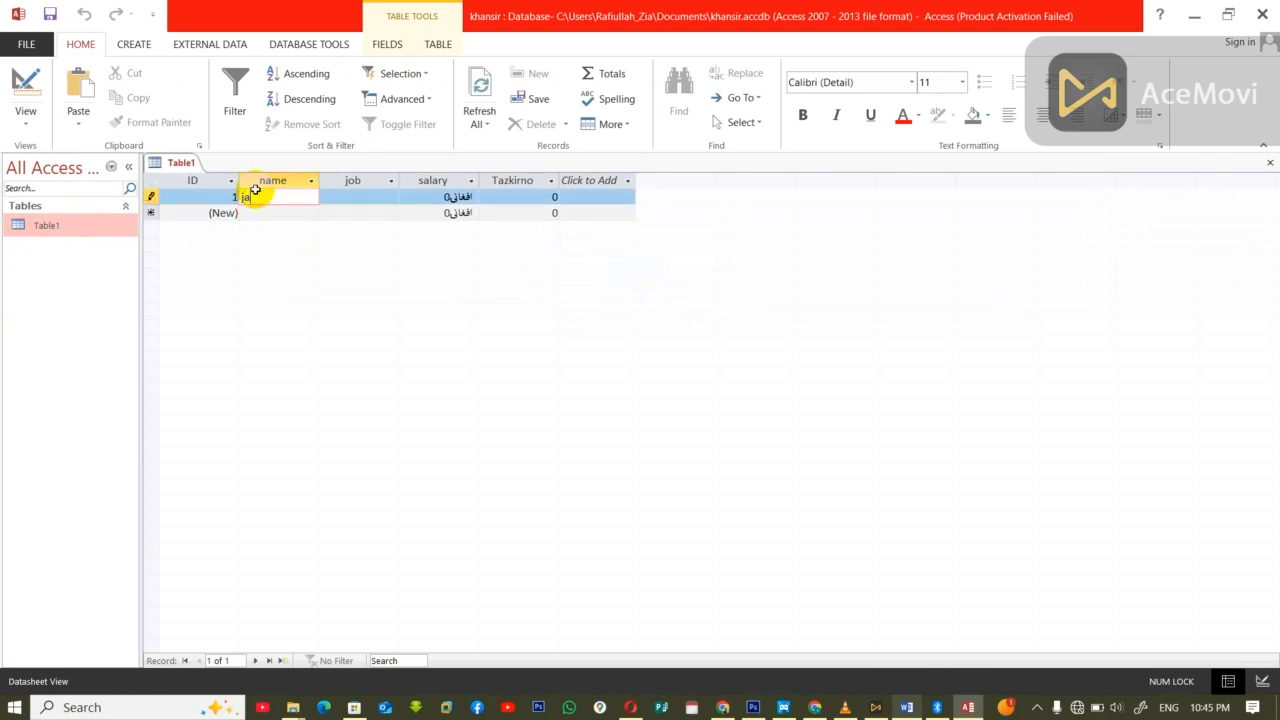
pyautogui.press('Tab')
pyautogui.write('it')
pyautogui.press('Tab')
pyautogui.write('13000')
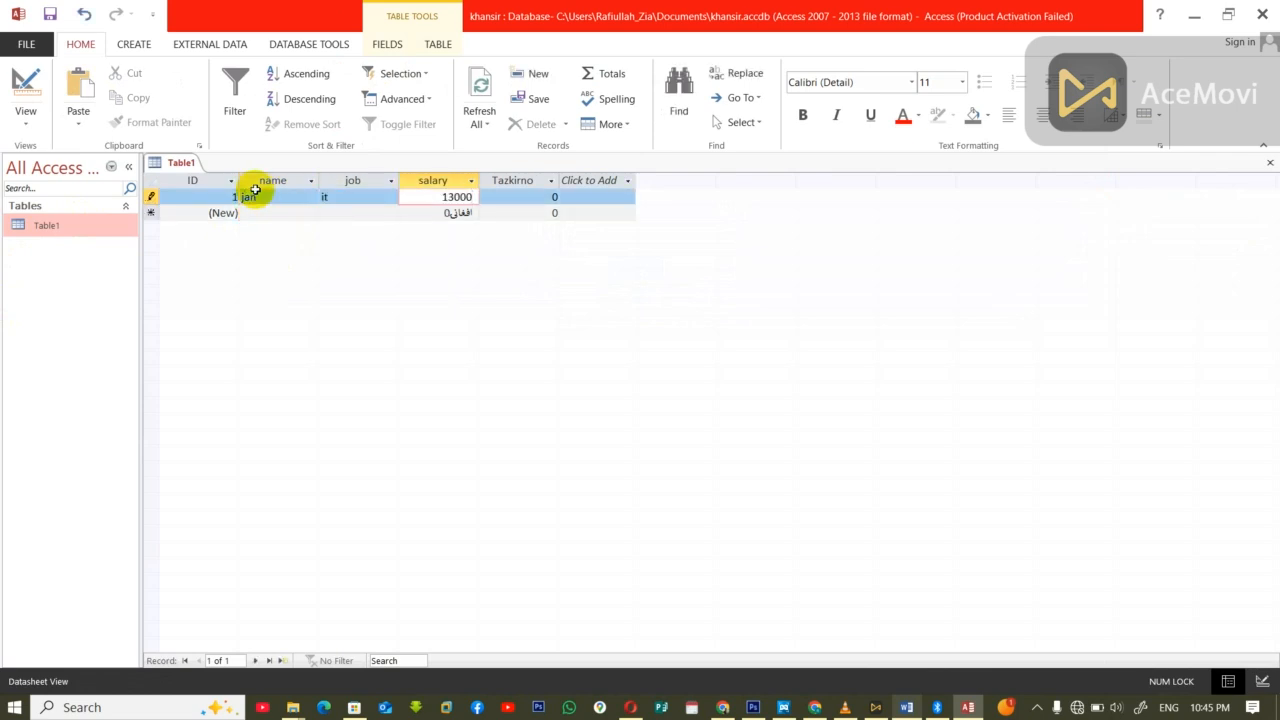
pyautogui.press('BackSpace')
pyautogui.write('0')
pyautogui.press('Tab')
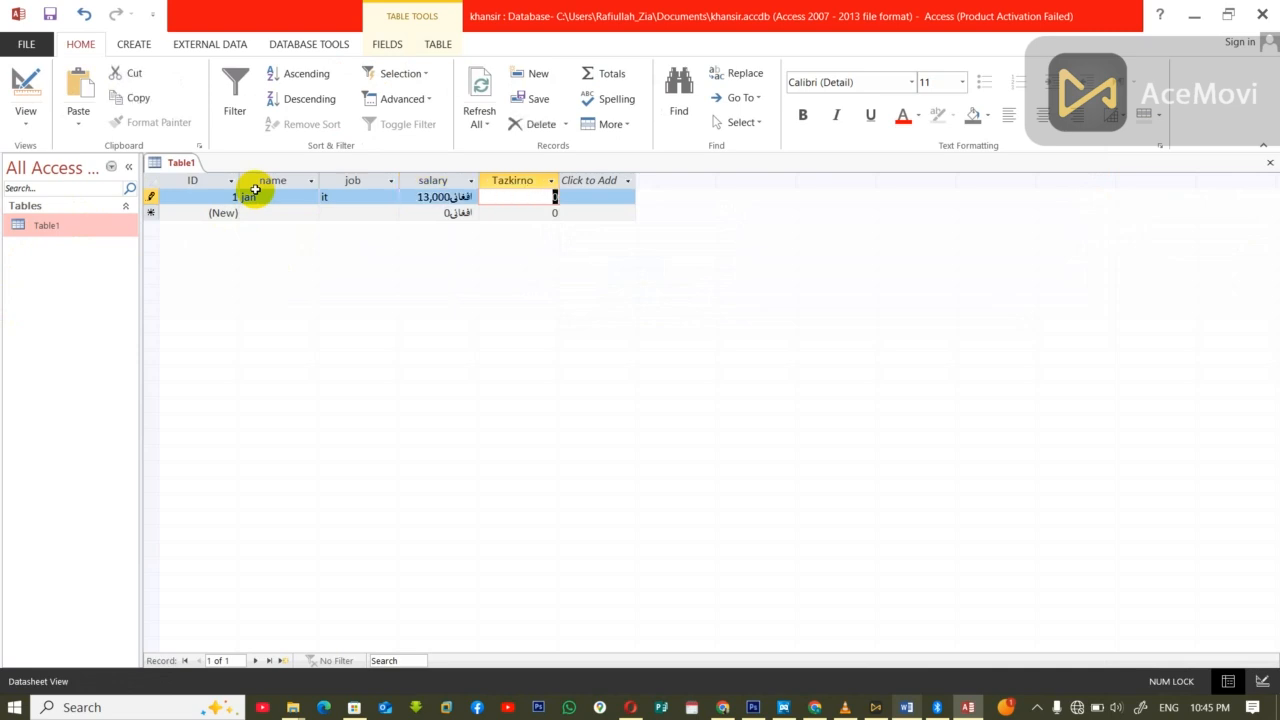
pyautogui.write('33')
pyautogui.press('Tab')
pyautogui.press('Tab')
# Enter the second record with the person's name, job manager, salary 13000 and the Tazkirno ID number.
pyautogui.write('khan')
pyautogui.press('Tab')
pyautogui.write('manager')
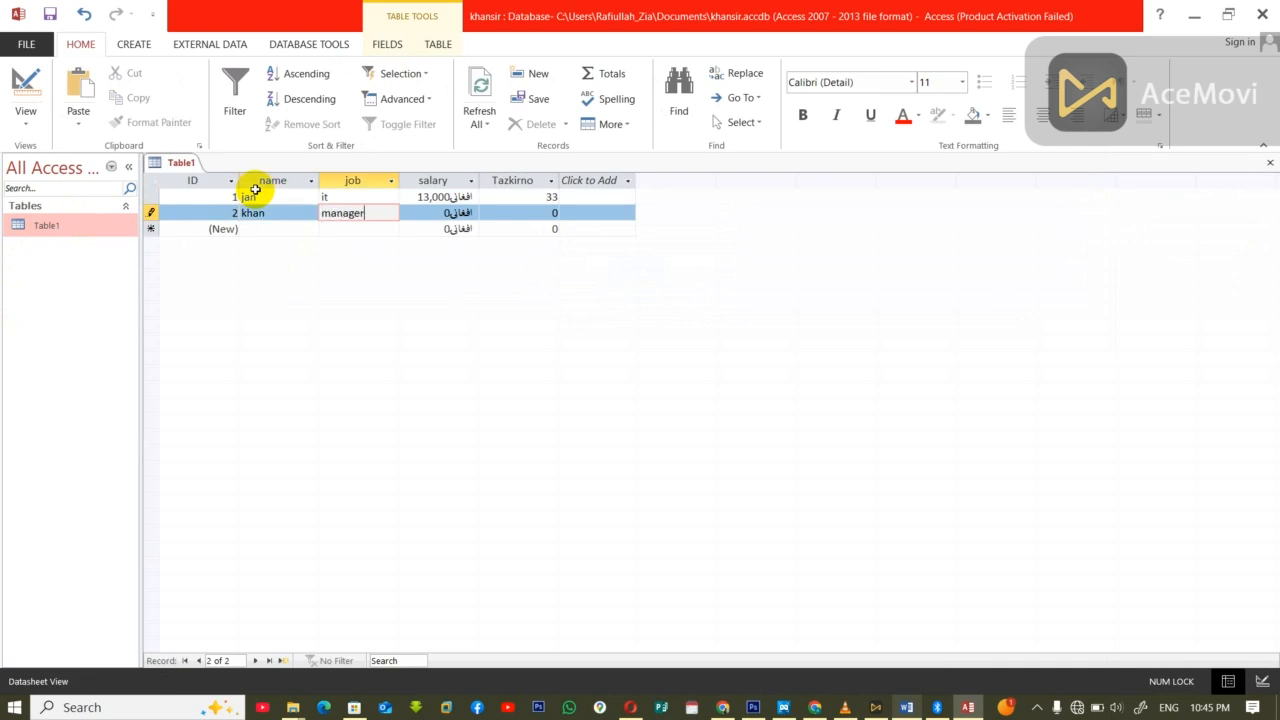
pyautogui.press('Tab')
pyautogui.write('13000')
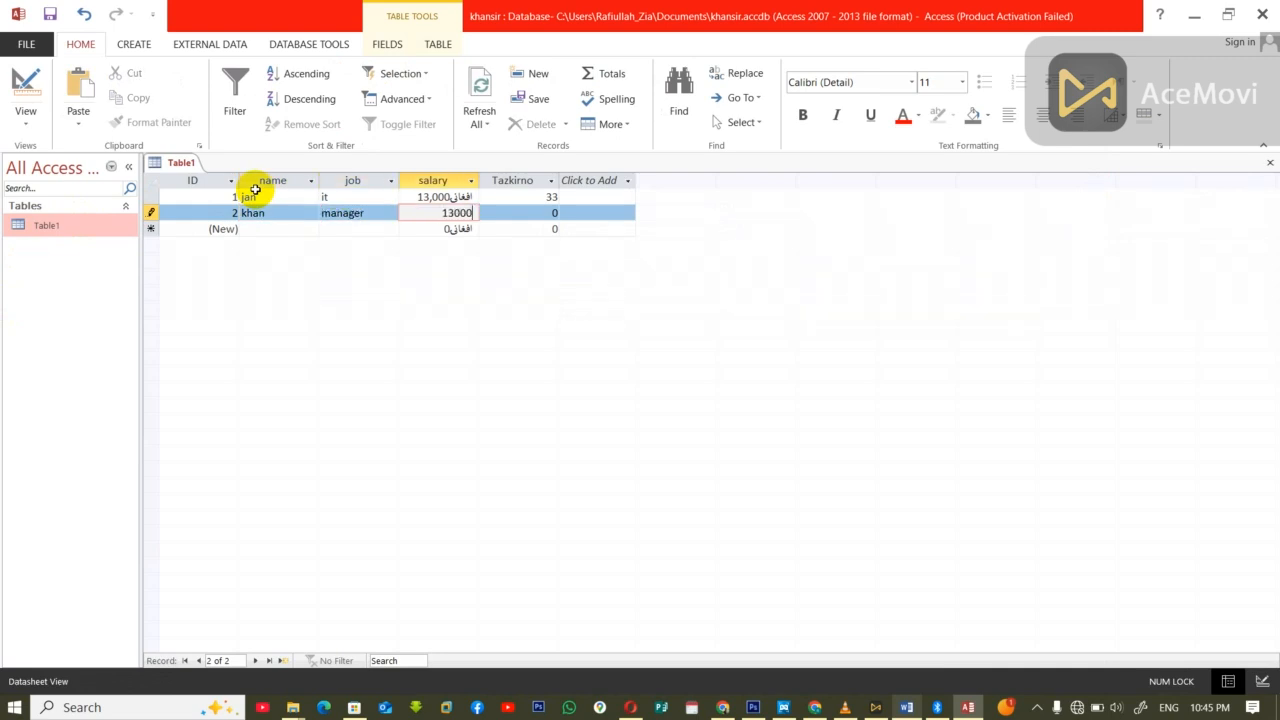
pyautogui.press('Tab')
pyautogui.press('BackSpace')
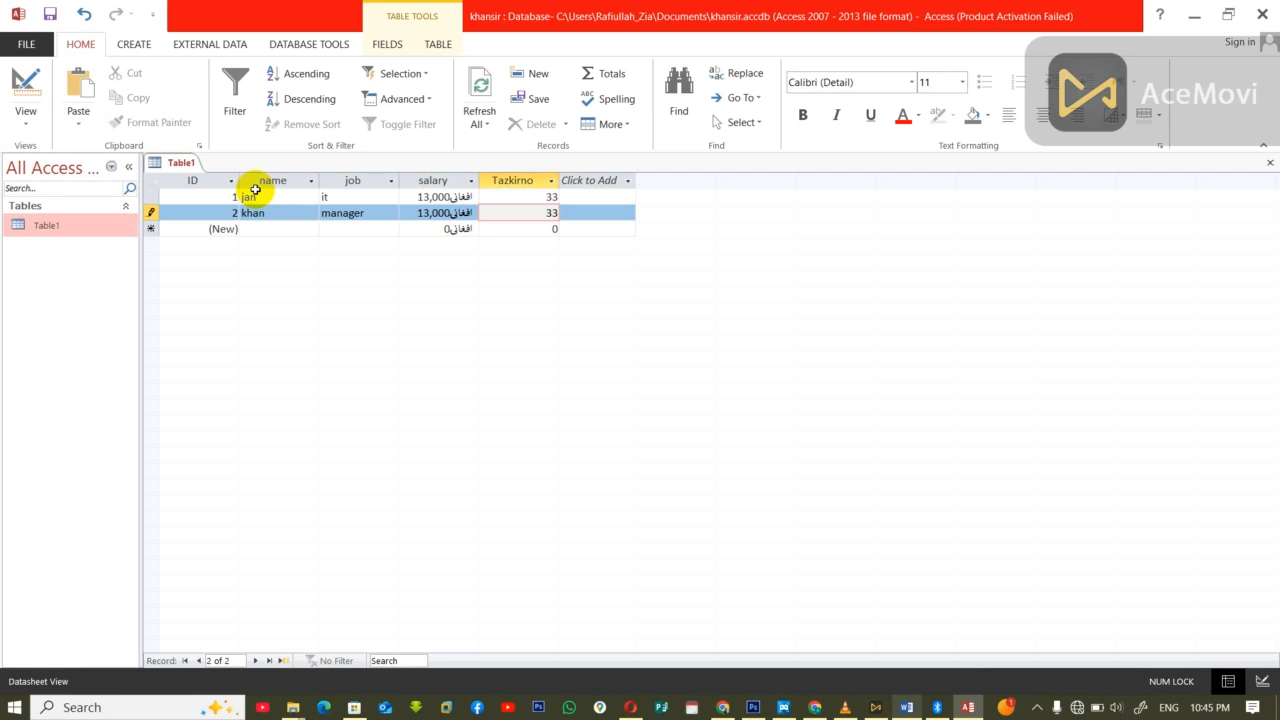
pyautogui.write('44')
pyautogui.press('Tab')
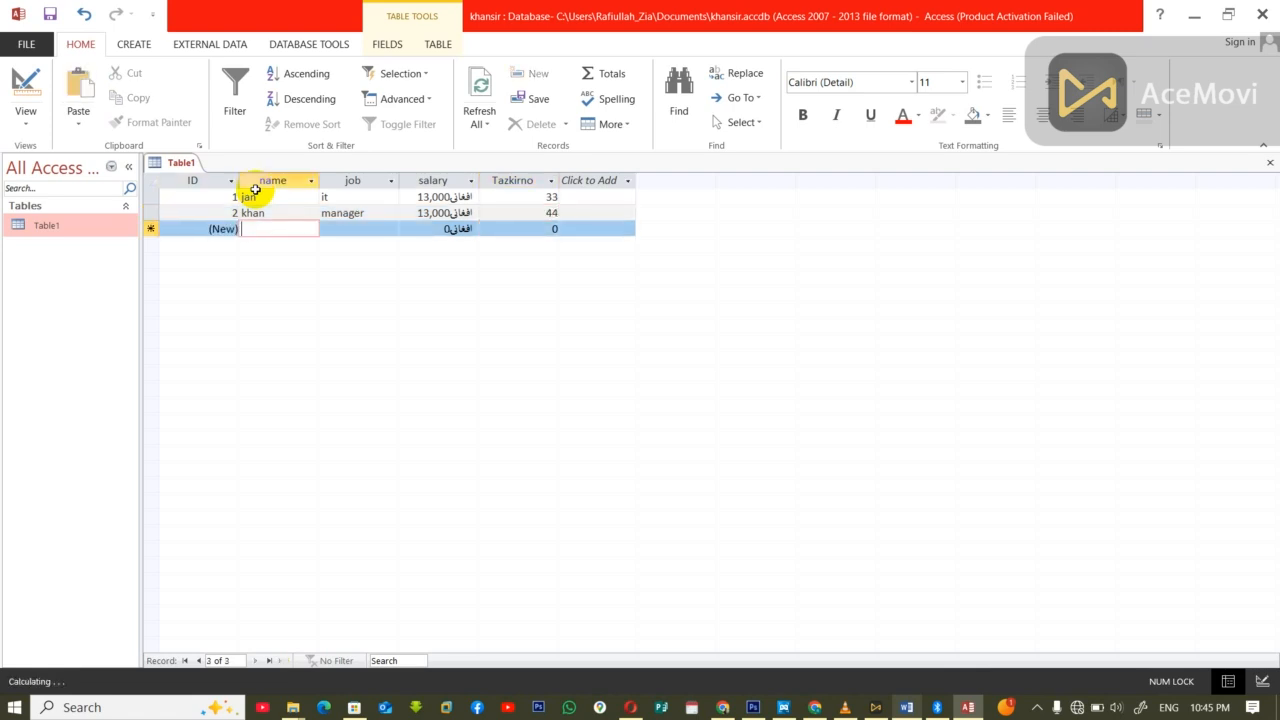
# Enter the third record with the person's name, job hr, salary 15000 and the Tazkirno ID number.
pyautogui.write('karim')
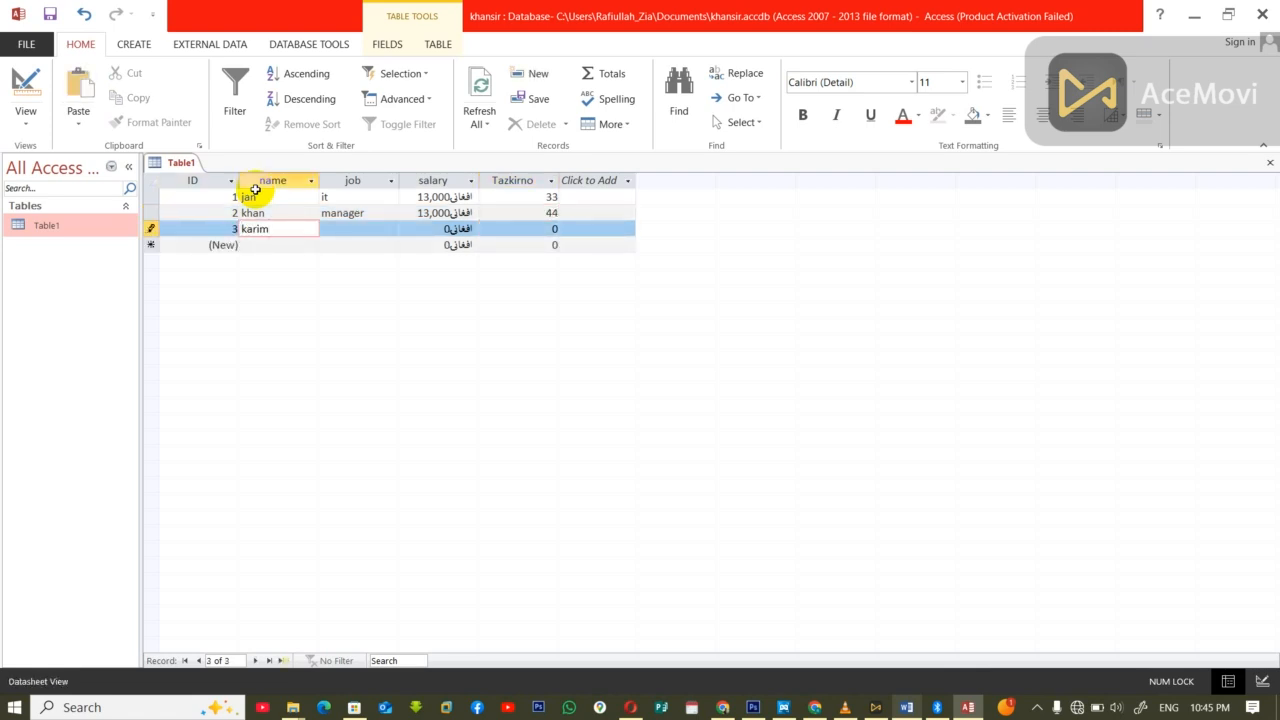
pyautogui.press('Tab')
pyautogui.write('hr')
pyautogui.press('Tab')
pyautogui.write('15000')
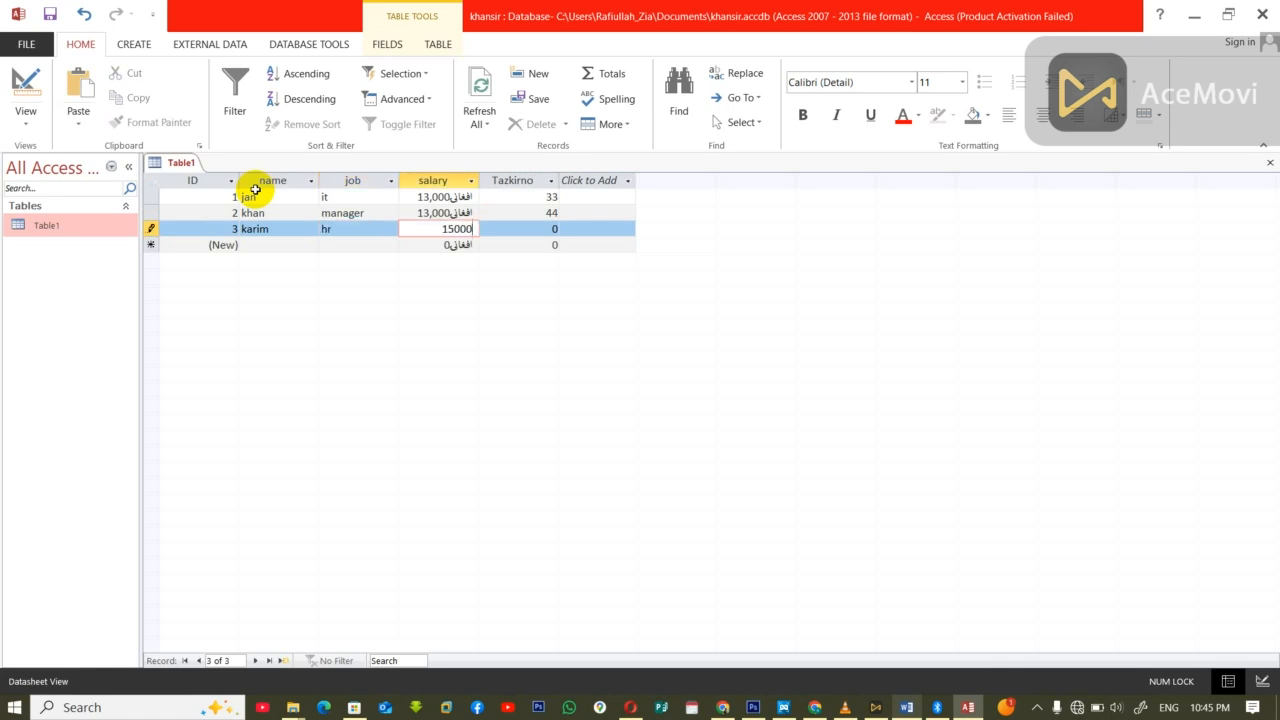
pyautogui.press('Tab')
pyautogui.write('55')
pyautogui.press('Tab')
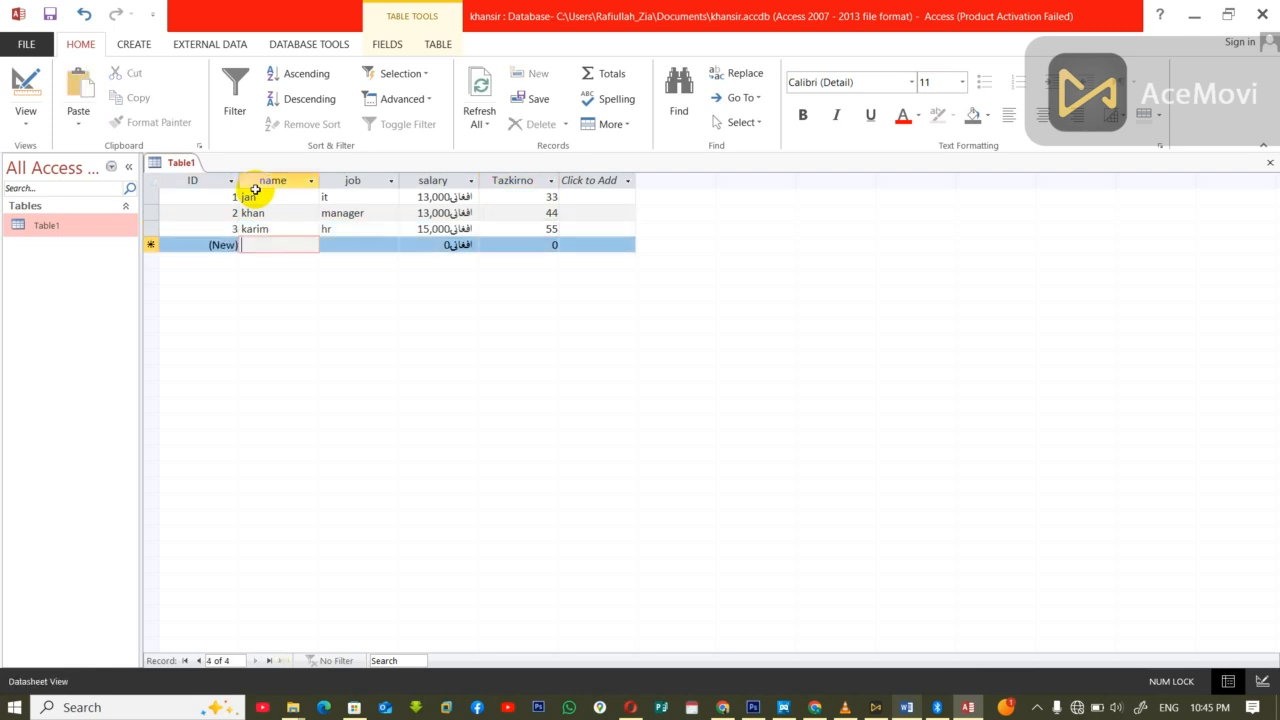
# Enter the fourth record with the person's name, job manager, salary 14000 and the Tazkirno ID number, and close Table1.
pyautogui.write('har')
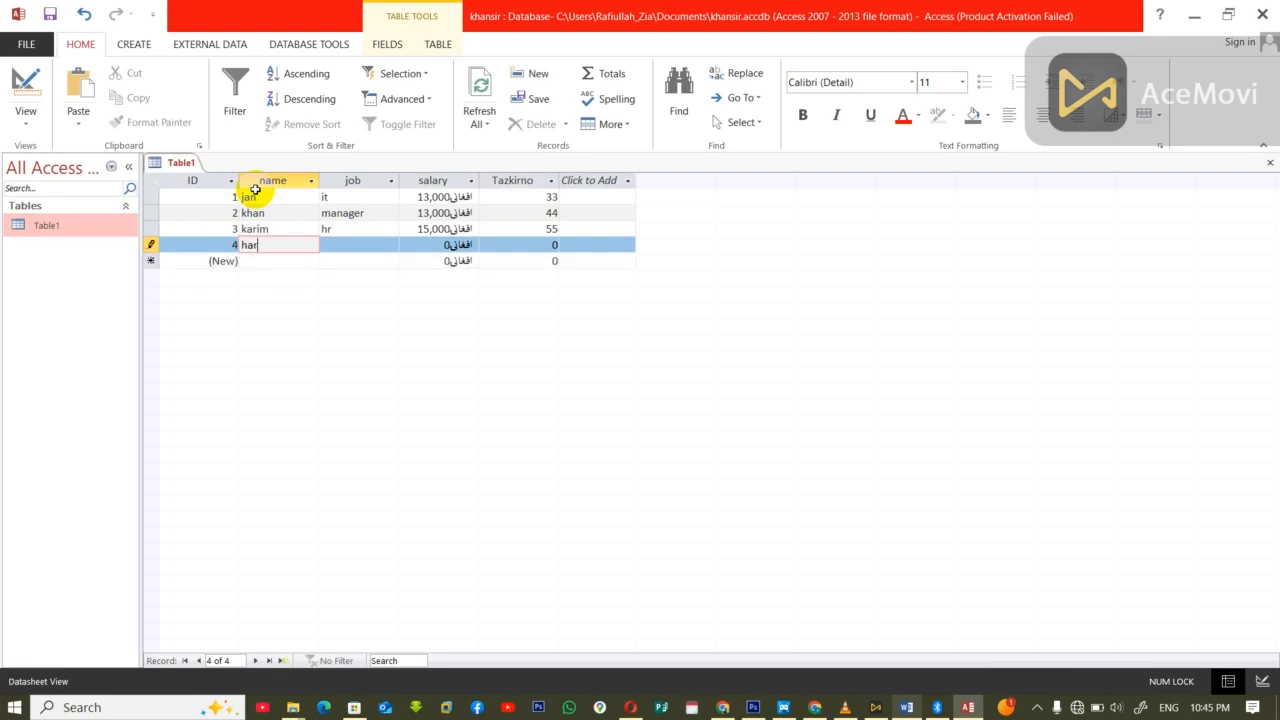
pyautogui.write('oon')
pyautogui.press('Tab')
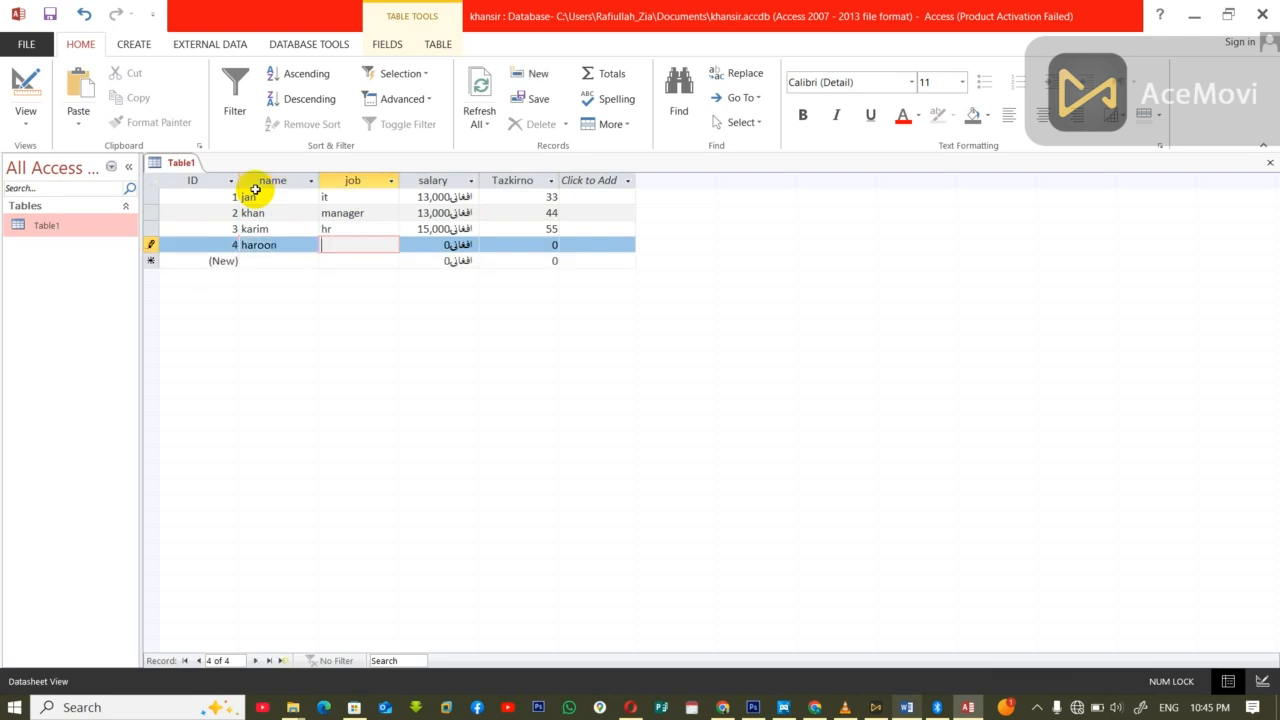
pyautogui.write('manager')
pyautogui.press('Tab')
pyautogui.write('14,000')
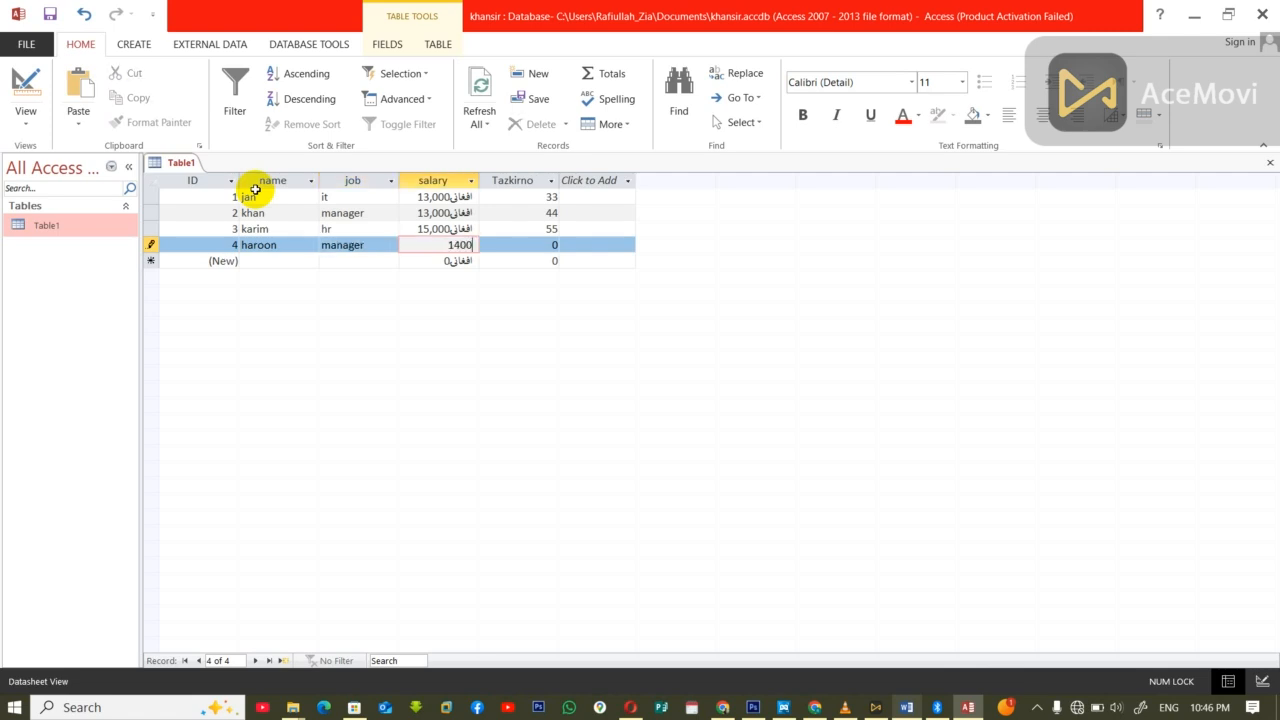
pyautogui.press('Tab')
pyautogui.write('66')
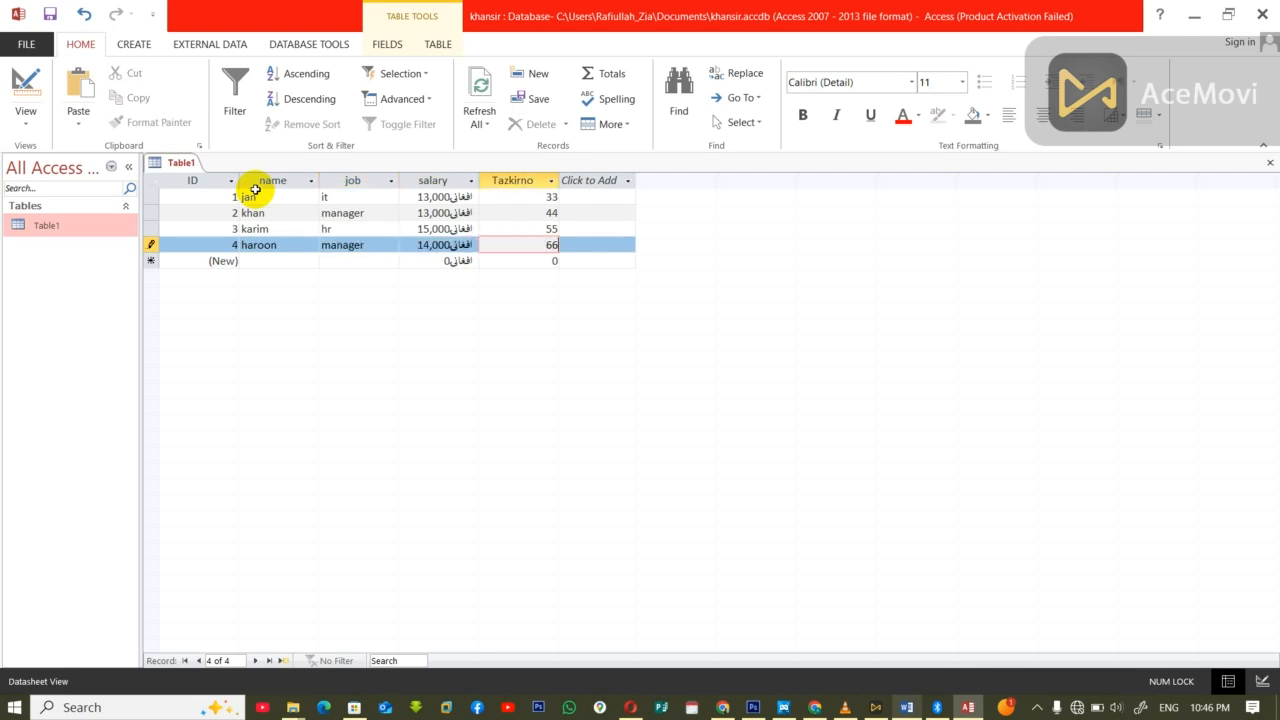
pyautogui.hotkey('ctrl', 'w')
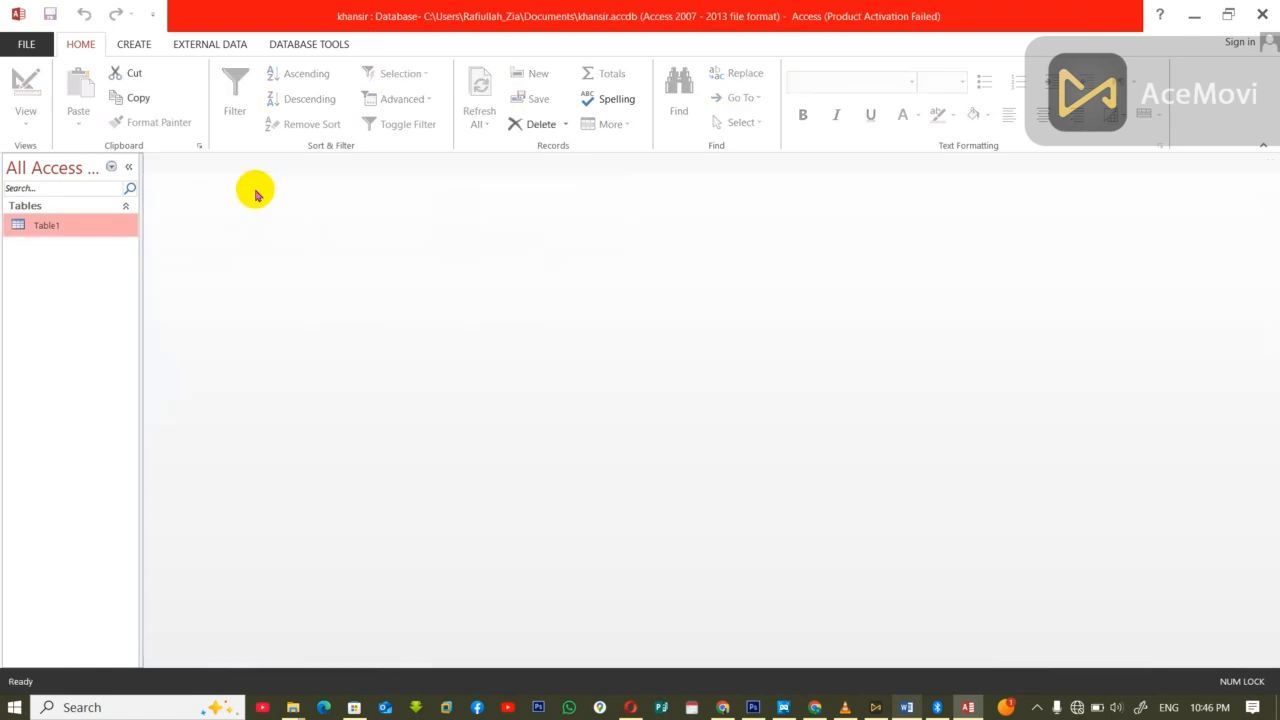
# Reopen Table1 to review the entered records, and close it again.
pyautogui.doubleClick(45, 225)
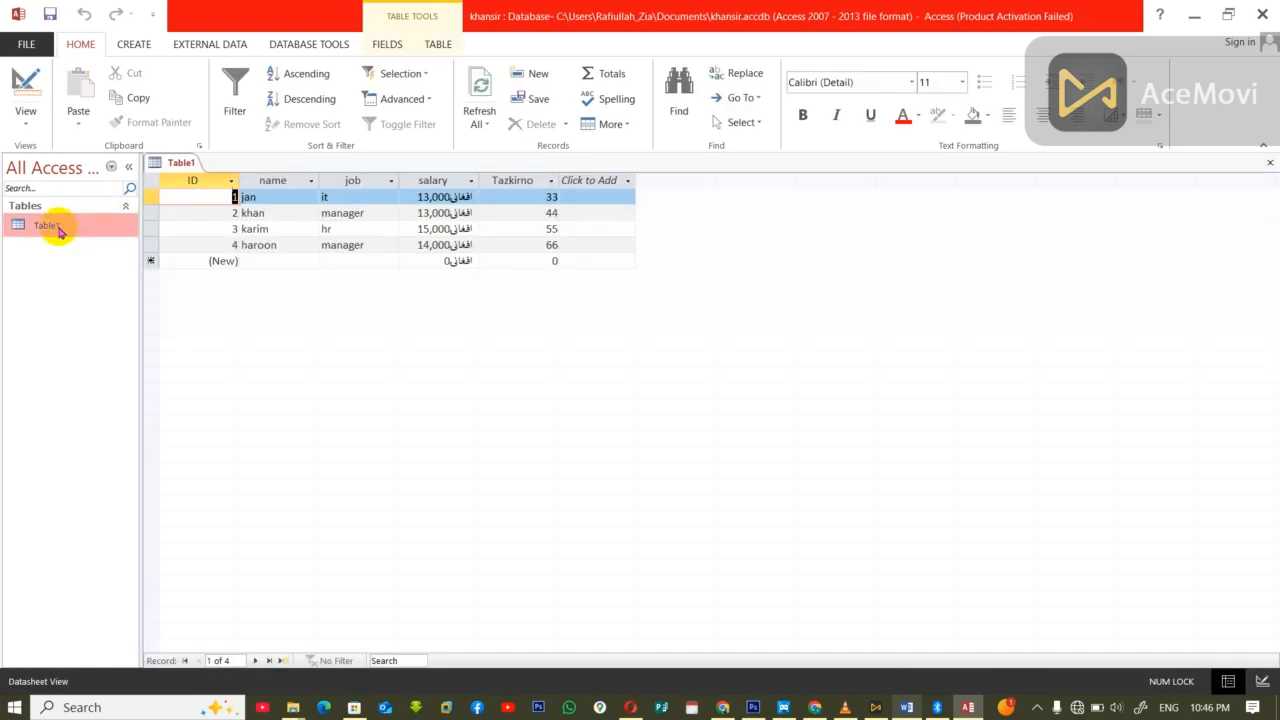
pyautogui.doubleClick(246, 197)
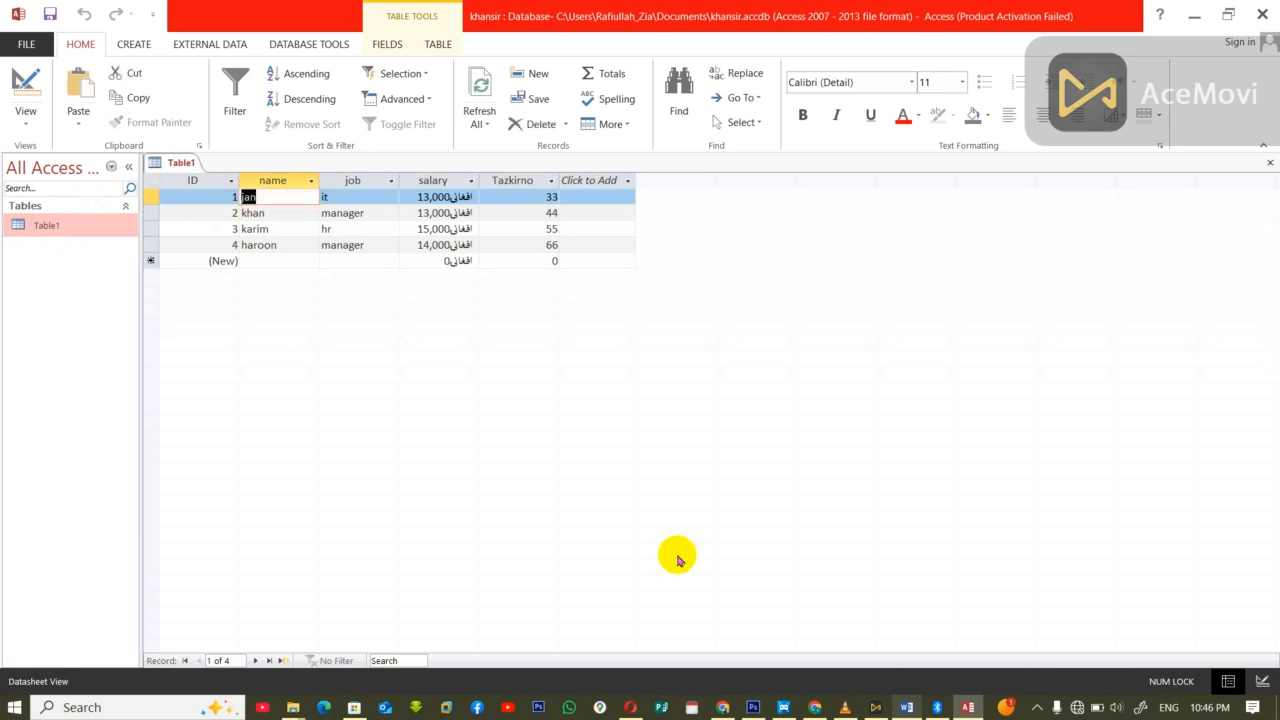
pyautogui.hotkey('ctrl', 'w')
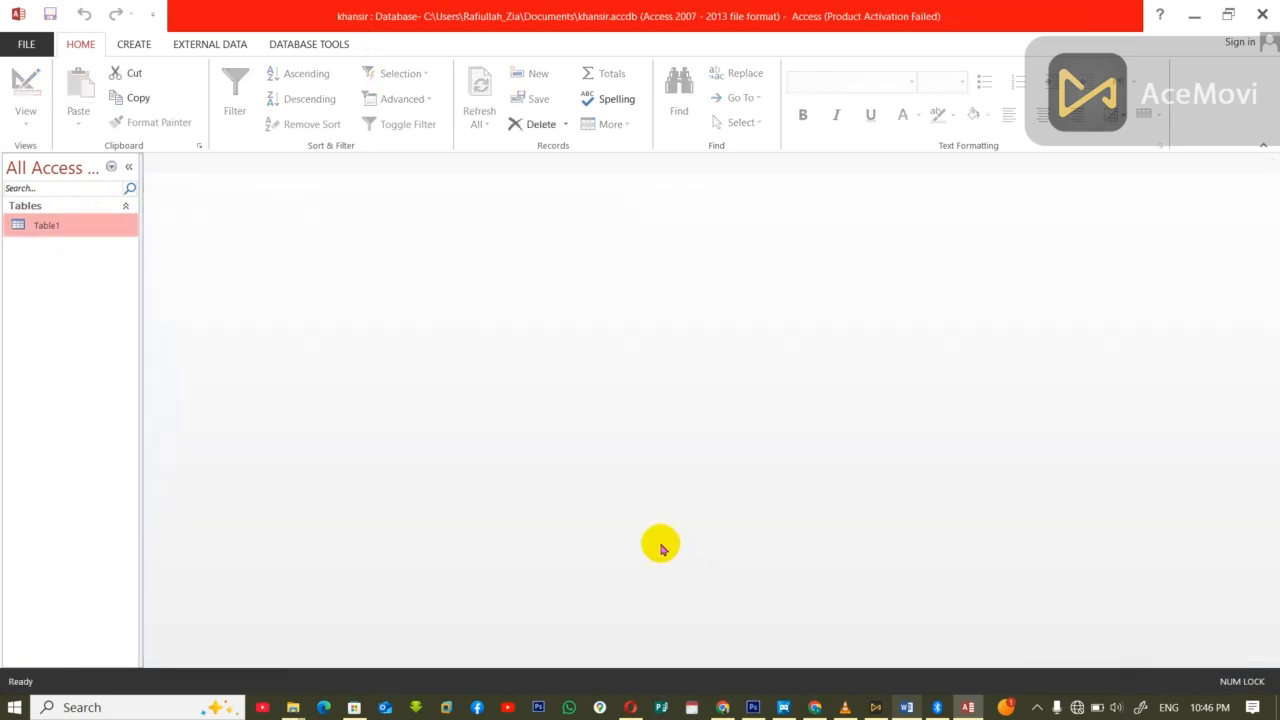
# Create a new query in design view based on Table1.
pyautogui.click(130, 50)
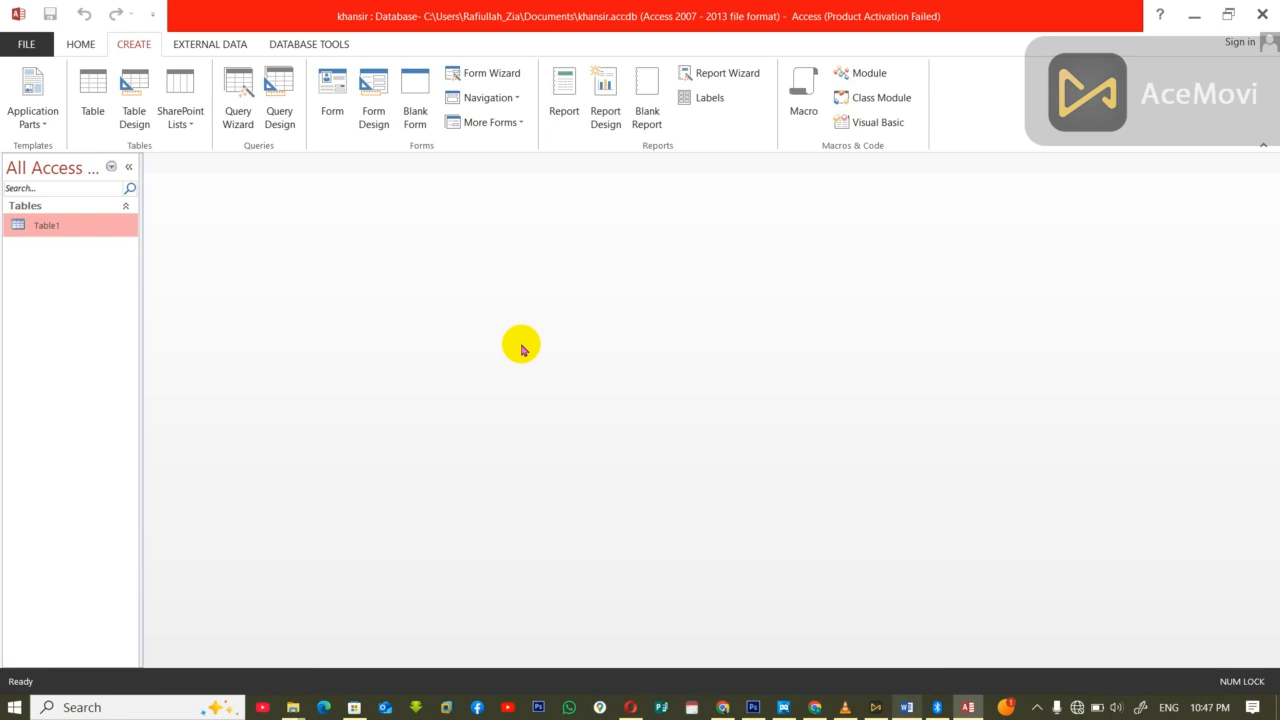
pyautogui.click(279, 88)
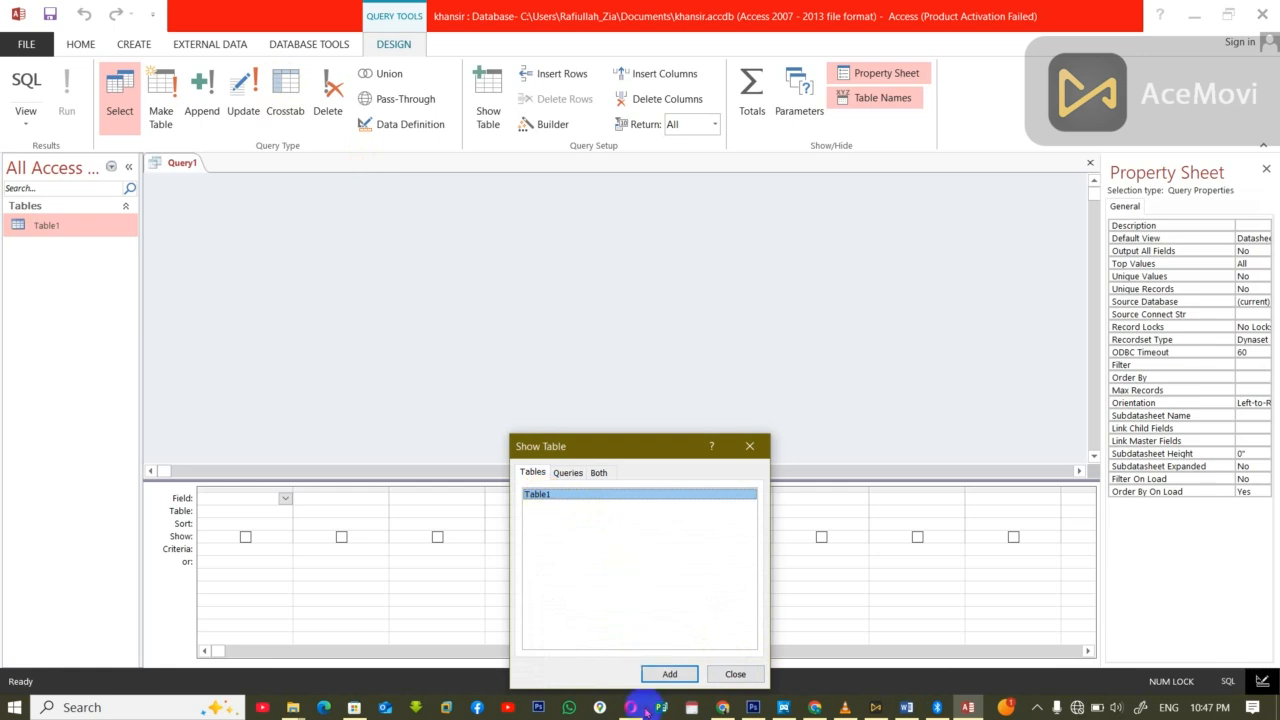
pyautogui.moveTo(630, 707)
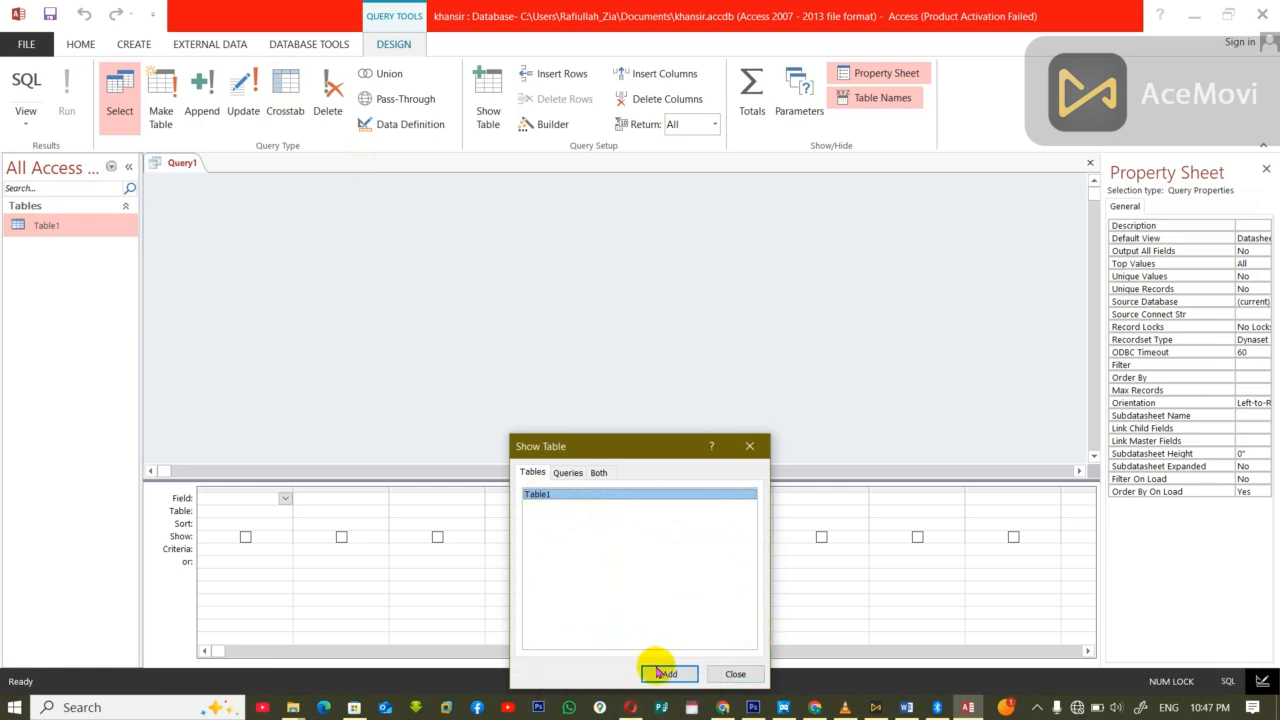
pyautogui.click(688, 674)
pyautogui.click(740, 674)
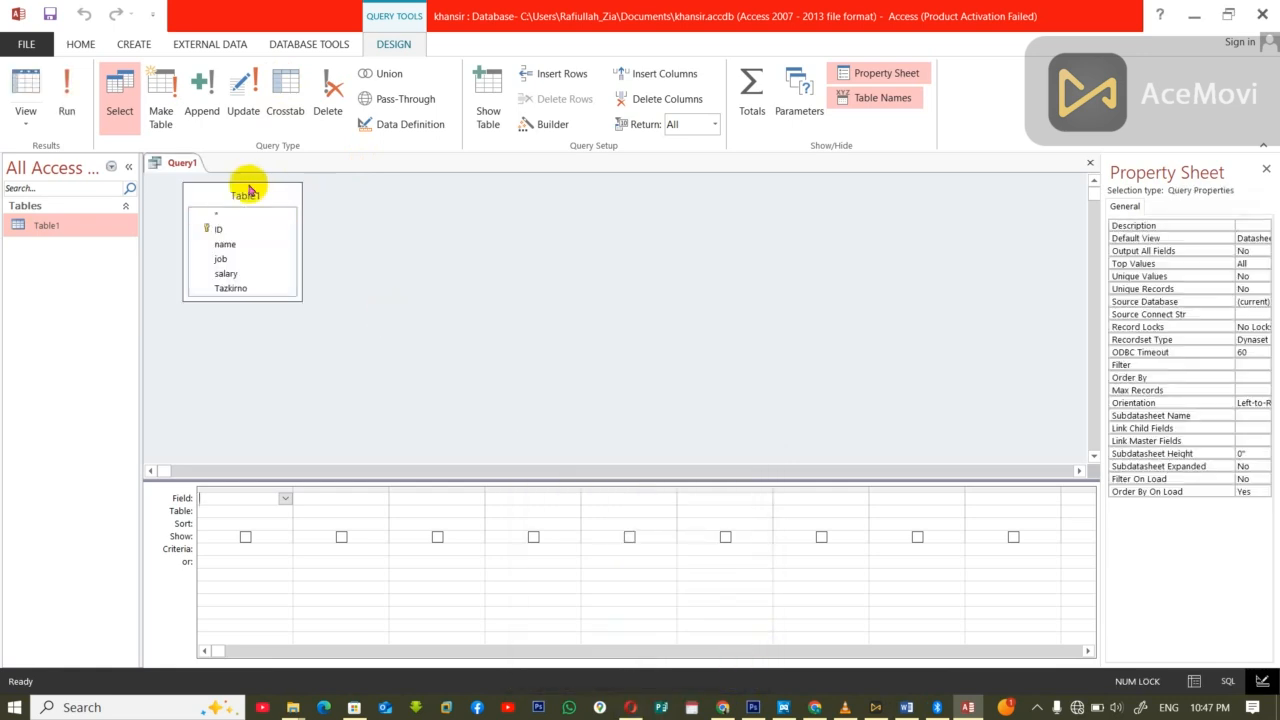
# Add all Table1 fields to the query grid and make it an update query.
pyautogui.doubleClick(253, 200)
pyautogui.moveTo(217, 229); pyautogui.dragTo(240, 503)
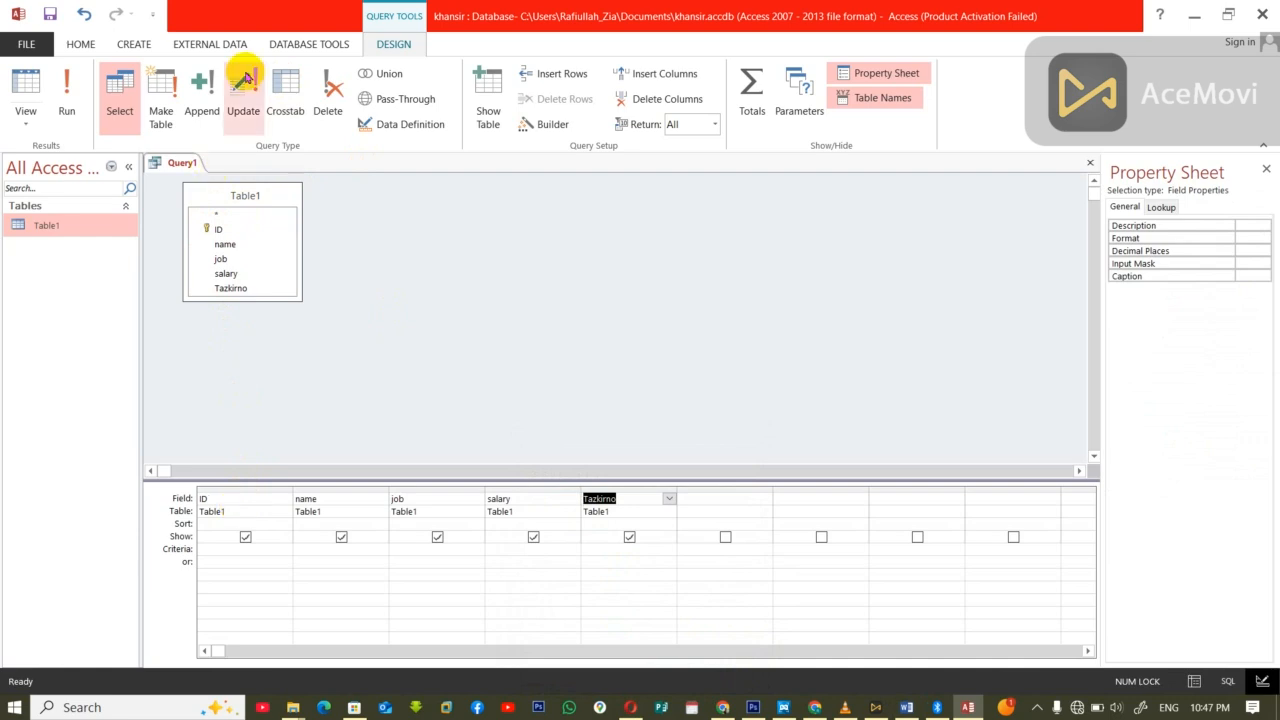
pyautogui.click(244, 80)
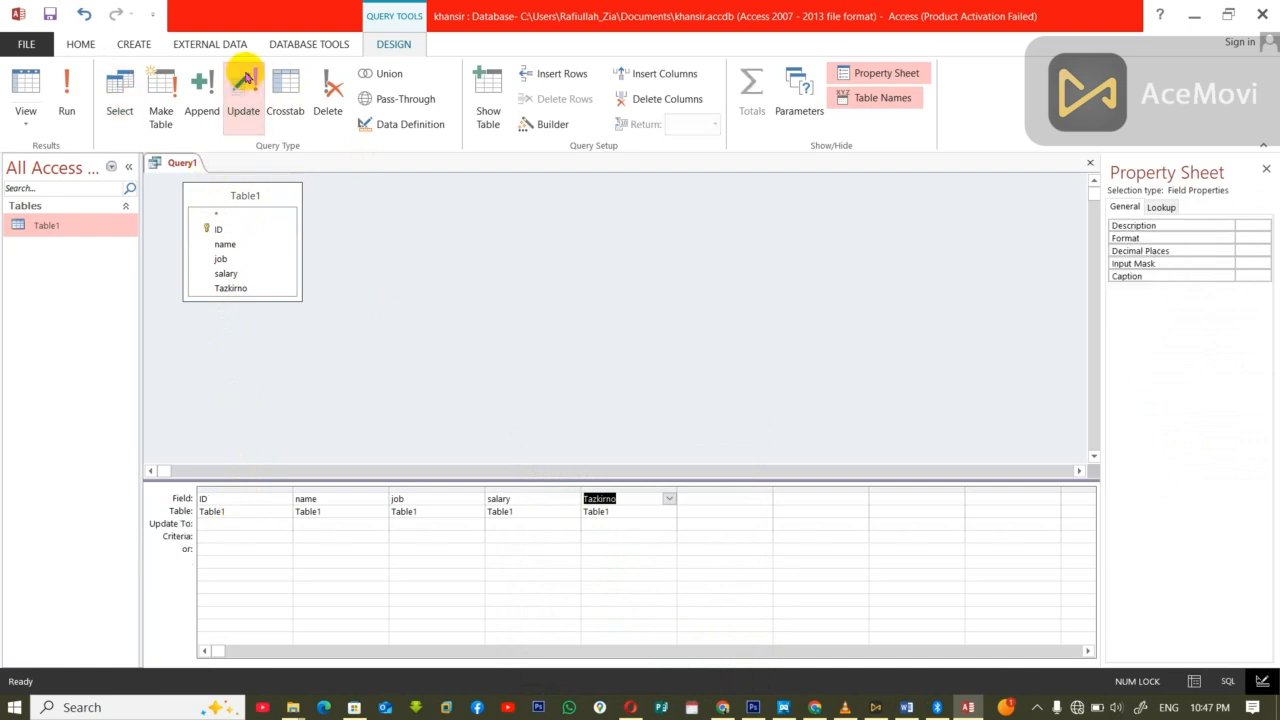
pyautogui.click(220, 525)
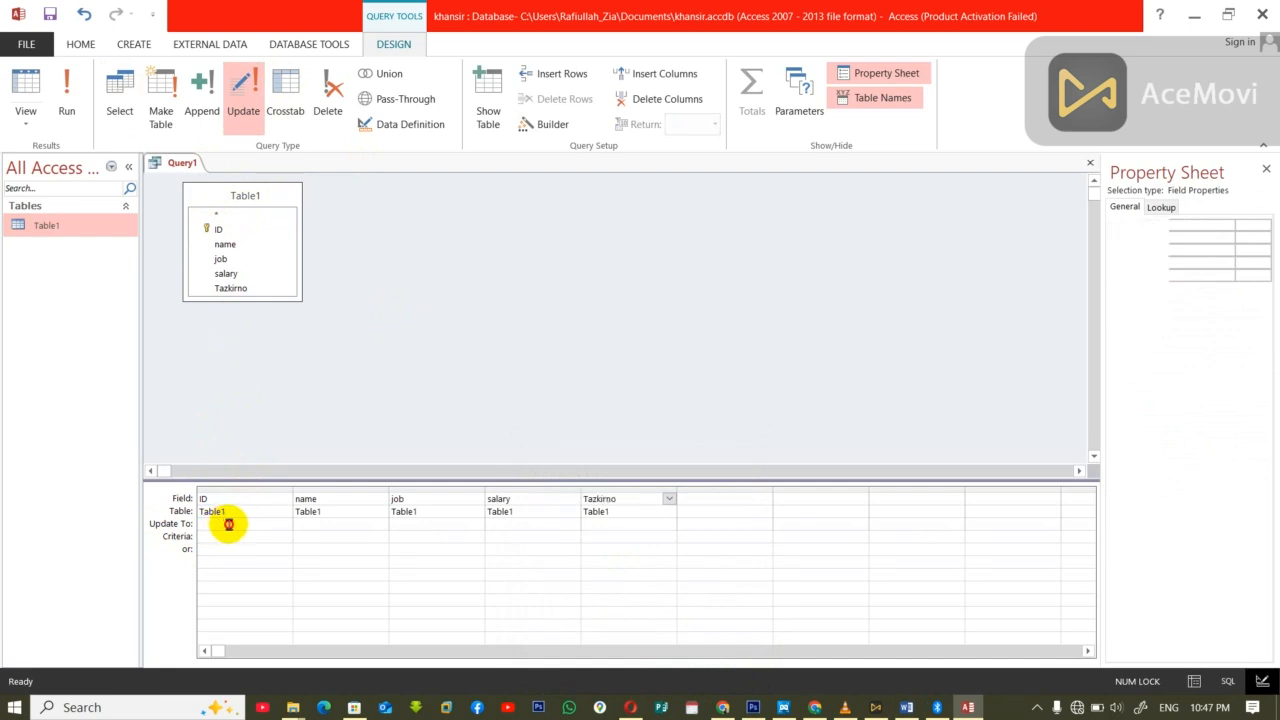
pyautogui.click(349, 521)
pyautogui.click(455, 526)
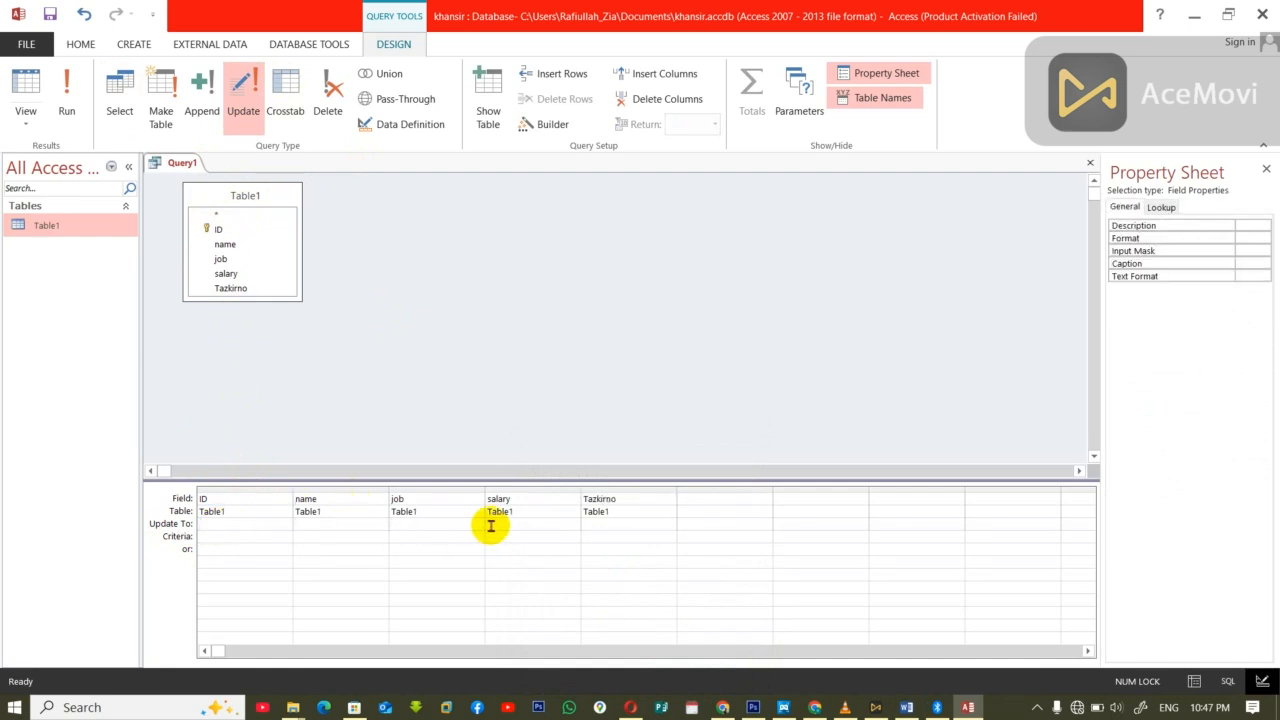
pyautogui.click(545, 524)
pyautogui.click(610, 525)
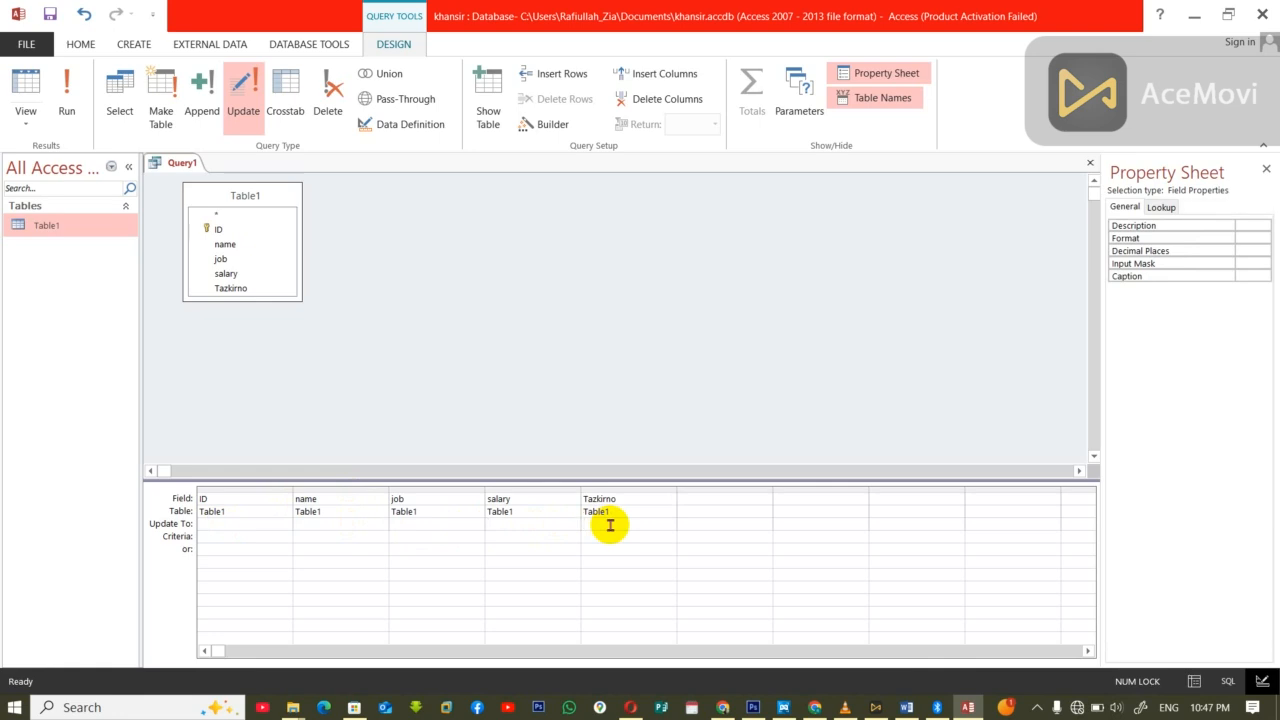
pyautogui.click(343, 528)
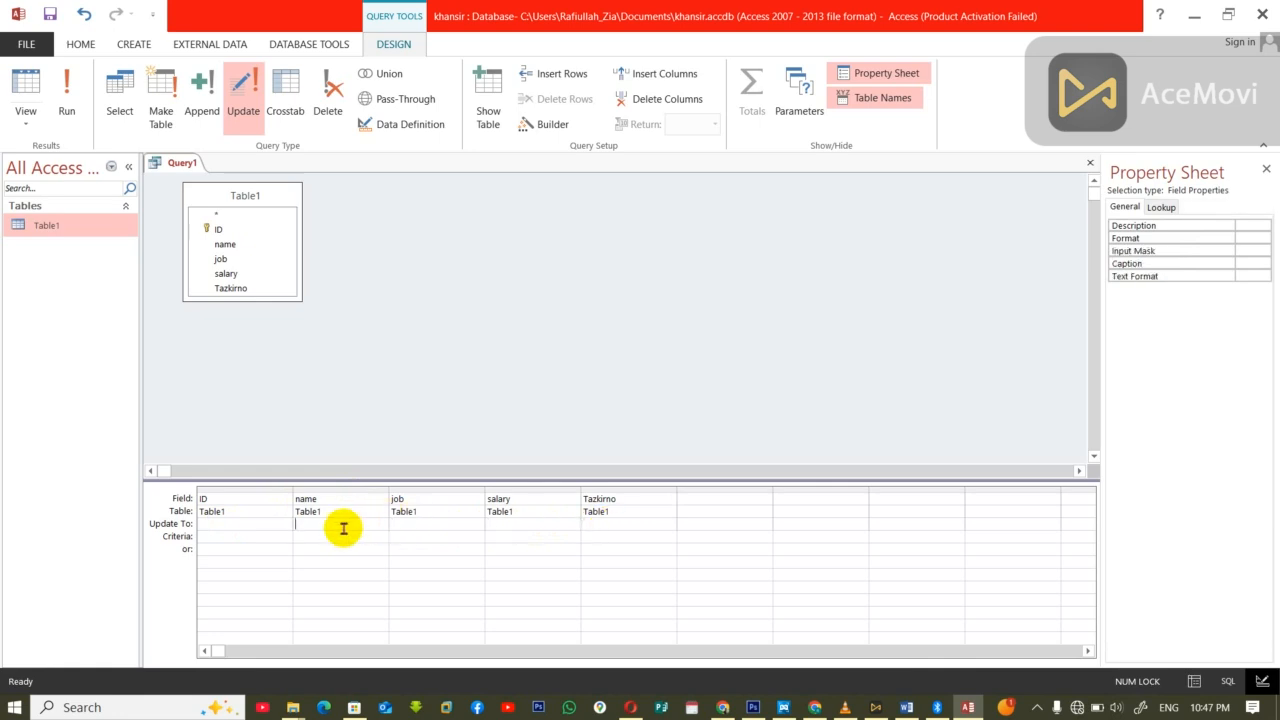
pyautogui.write("'bilal")
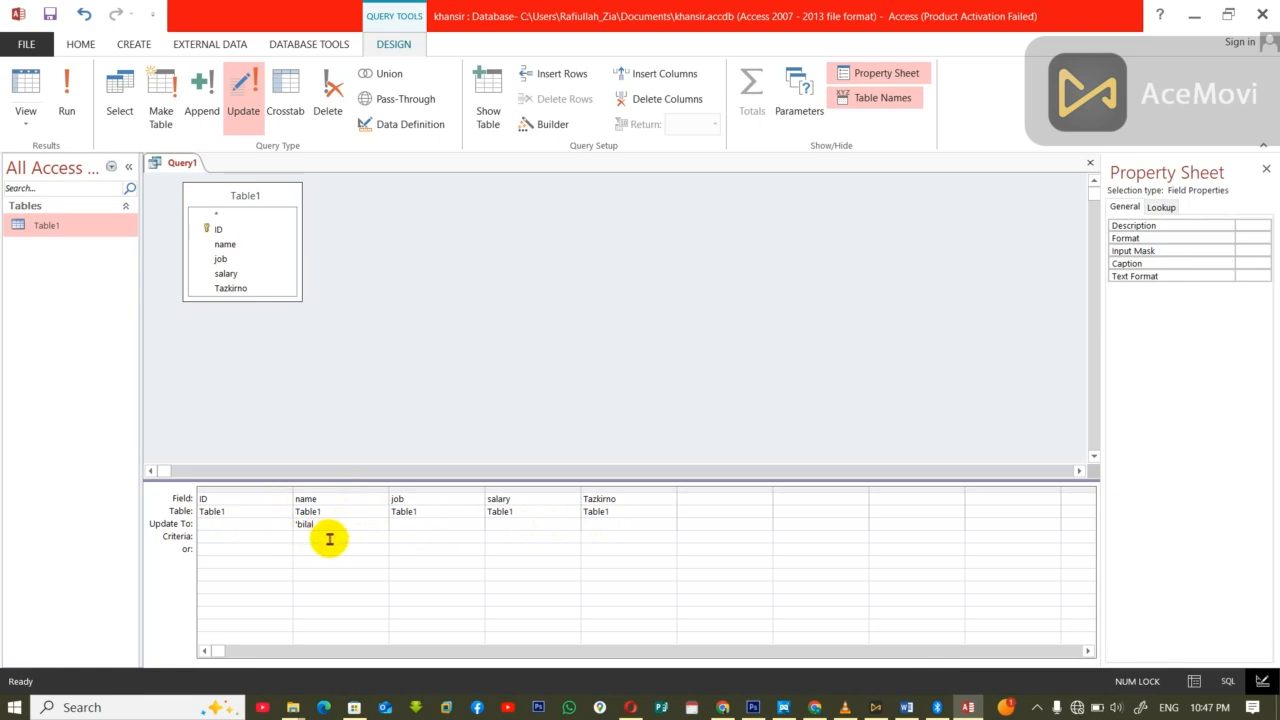
# Make the name field update to [Enter your new name] and set its criterion to [enter your old name].
pyautogui.moveTo(331, 523); pyautogui.dragTo(270, 523)
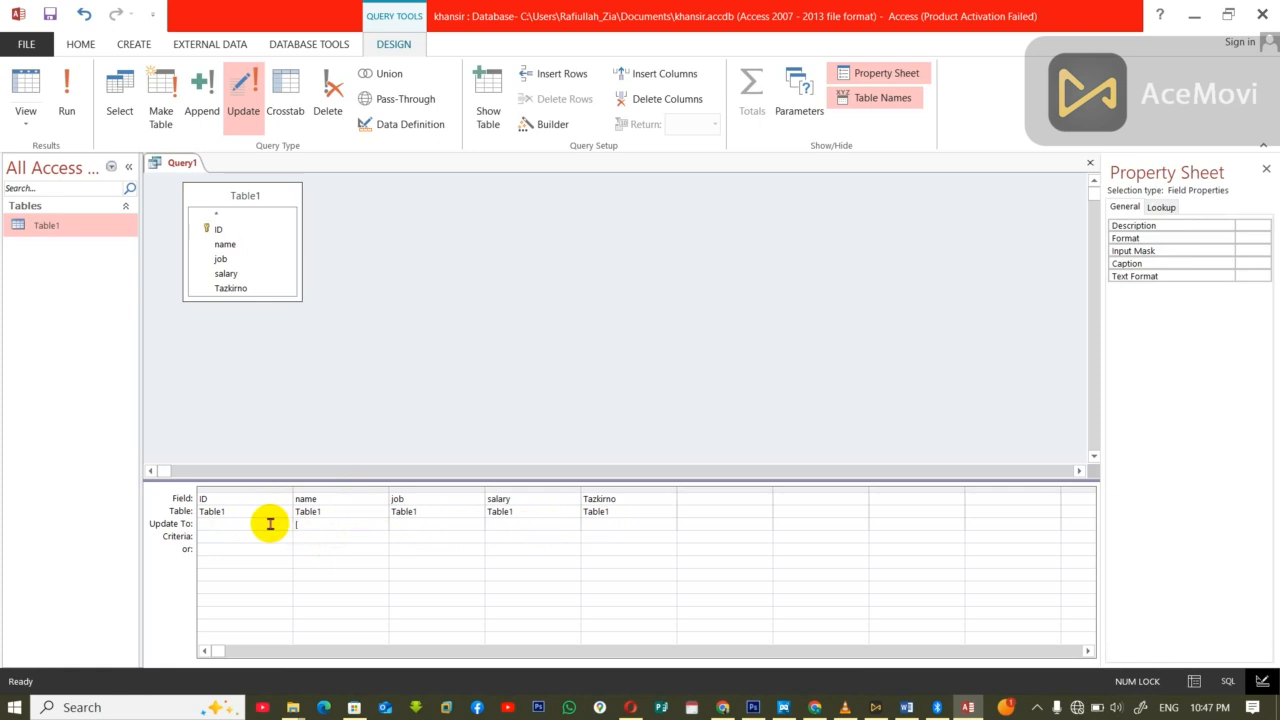
pyautogui.write('[Enter your new name')
pyautogui.click(340, 536)
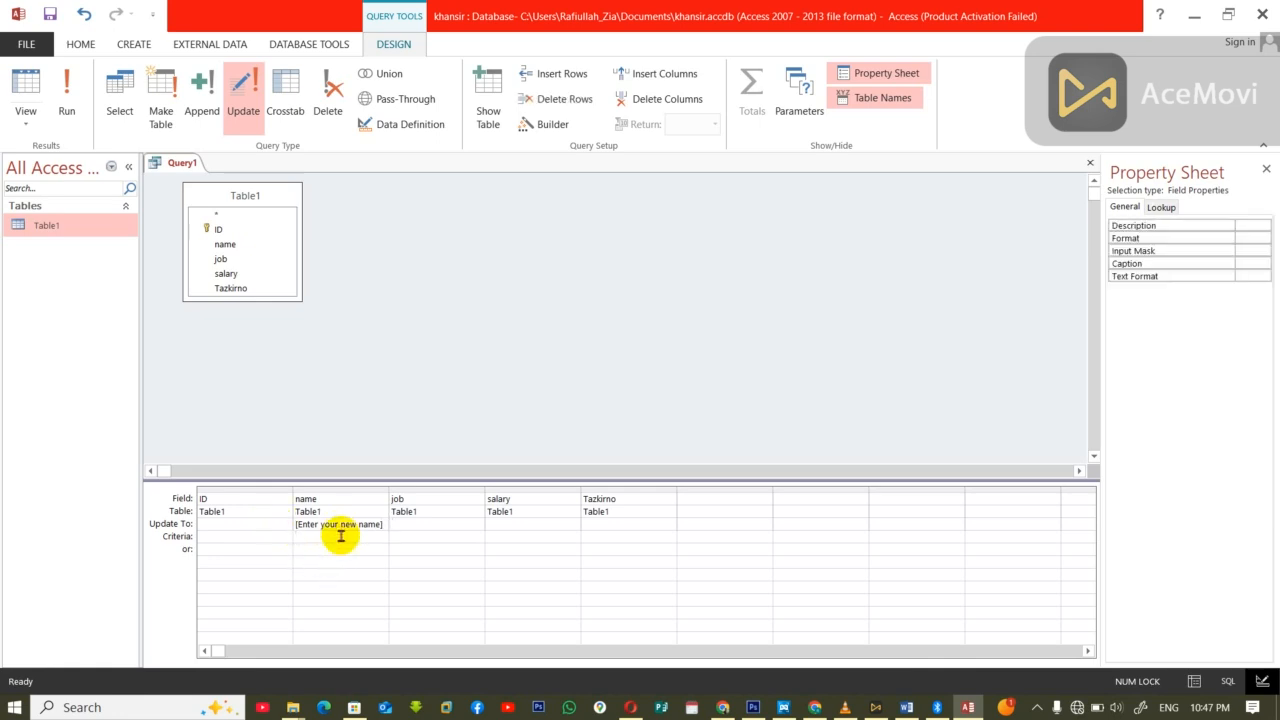
pyautogui.write('[enter your old name]')
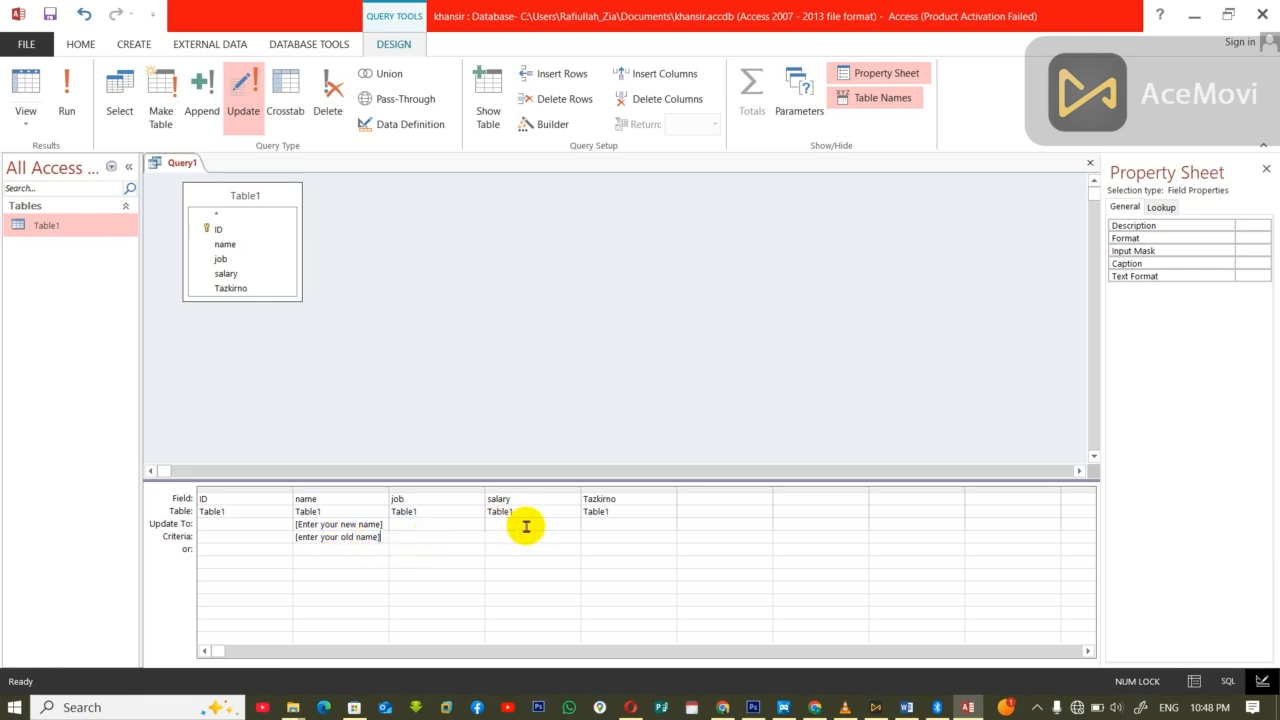
# Set the criterion of the Tazkirno field to [enter your Tz no].
pyautogui.click(607, 535)
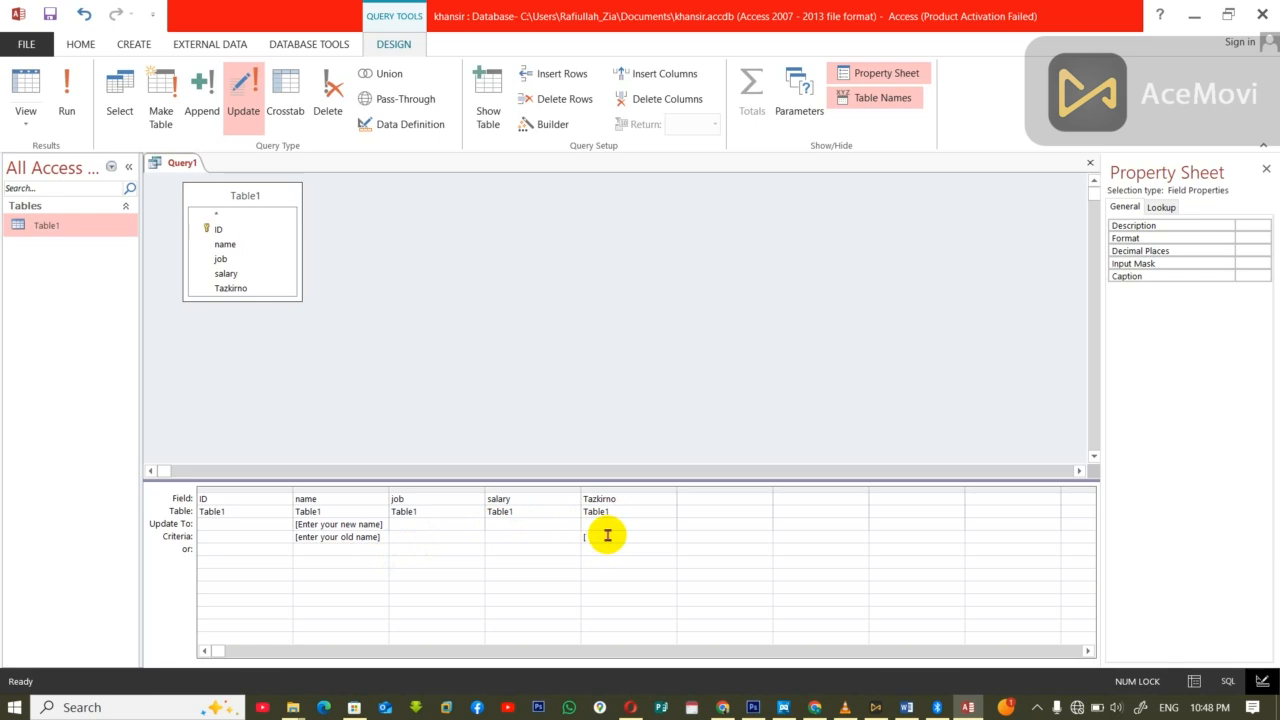
pyautogui.write('[ente')
pyautogui.write('r your T')
pyautogui.write('X n')
pyautogui.press('BackSpace')
pyautogui.press('BackSpace')
pyautogui.press('BackSpace')
pyautogui.write('z no]')
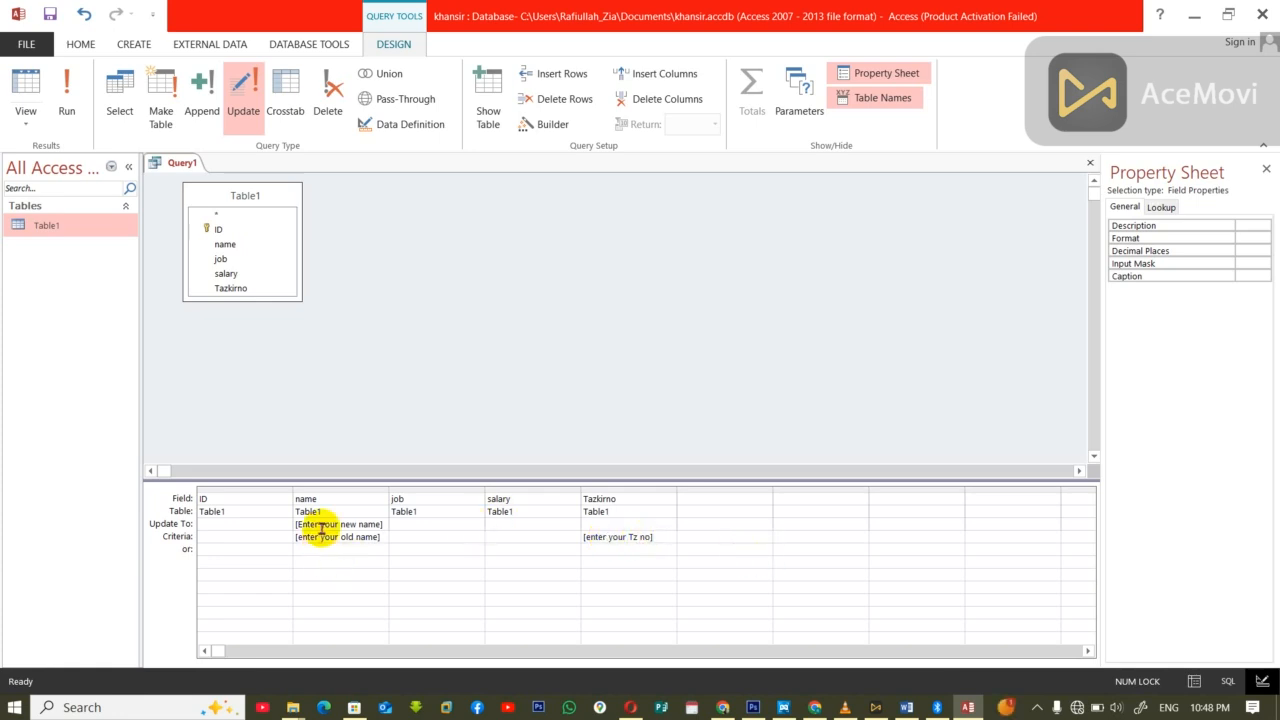
# Review the new-name, old-name and Tazkirno parameter prompts in the query grid.
pyautogui.moveTo(317, 527); pyautogui.dragTo(295, 524)
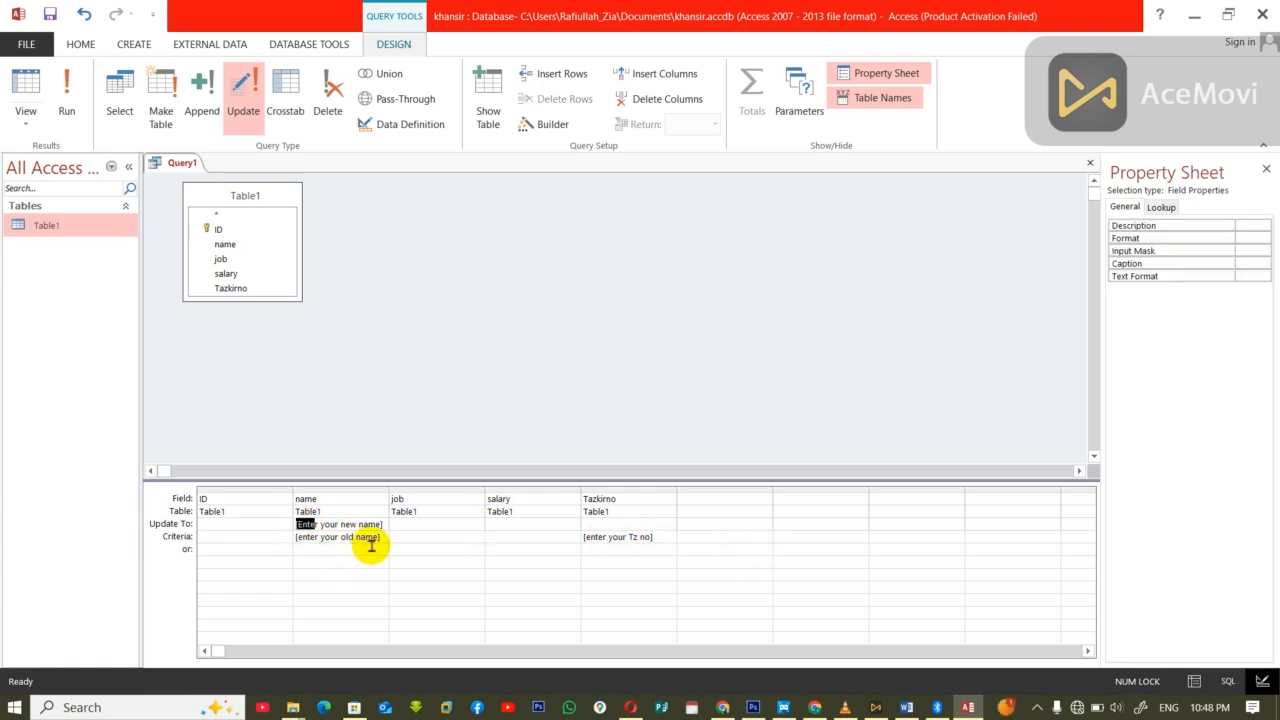
pyautogui.moveTo(378, 537); pyautogui.dragTo(283, 534)
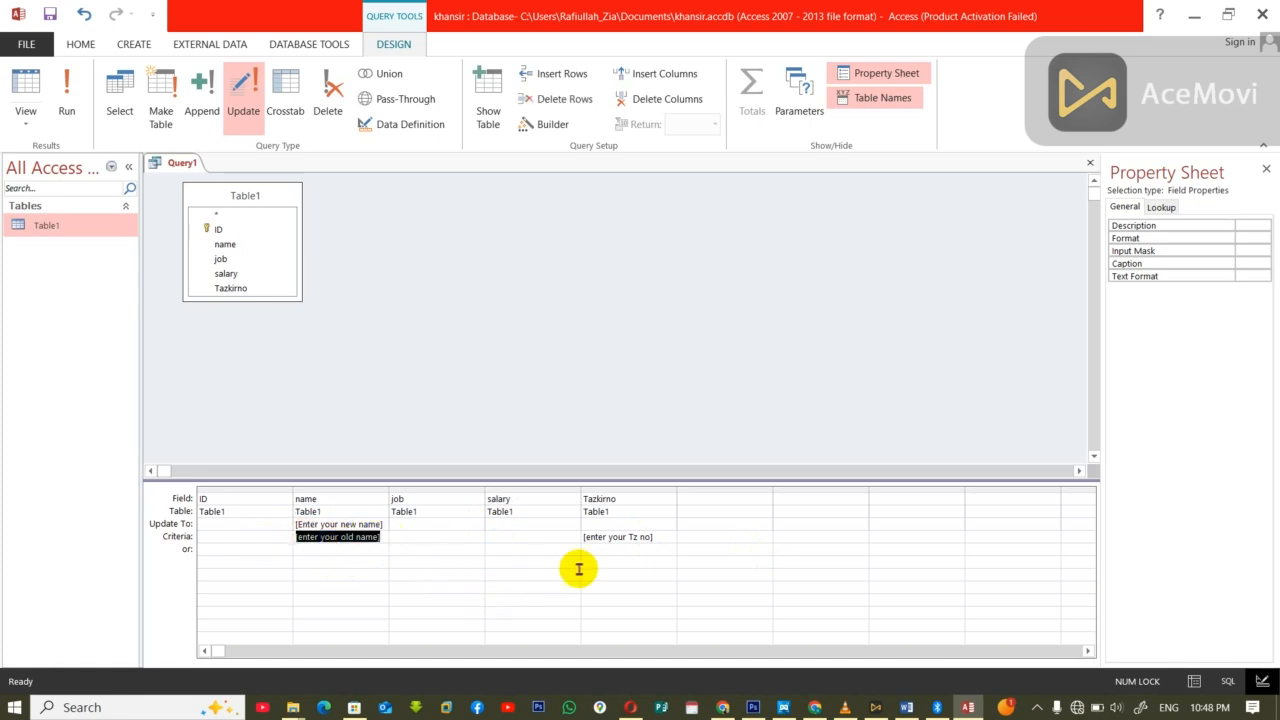
pyautogui.click(609, 545)
pyautogui.moveTo(298, 524); pyautogui.dragTo(555, 535)
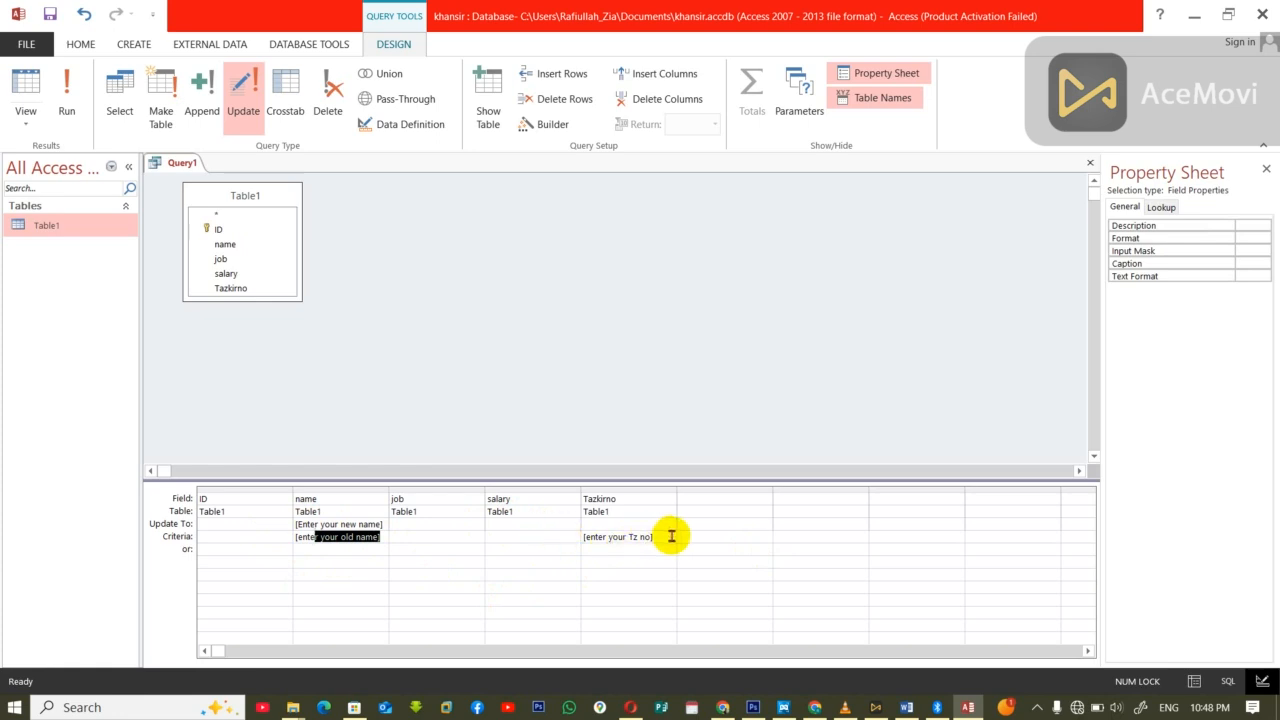
pyautogui.moveTo(671, 536); pyautogui.dragTo(531, 540)
pyautogui.moveTo(652, 537); pyautogui.dragTo(585, 536)
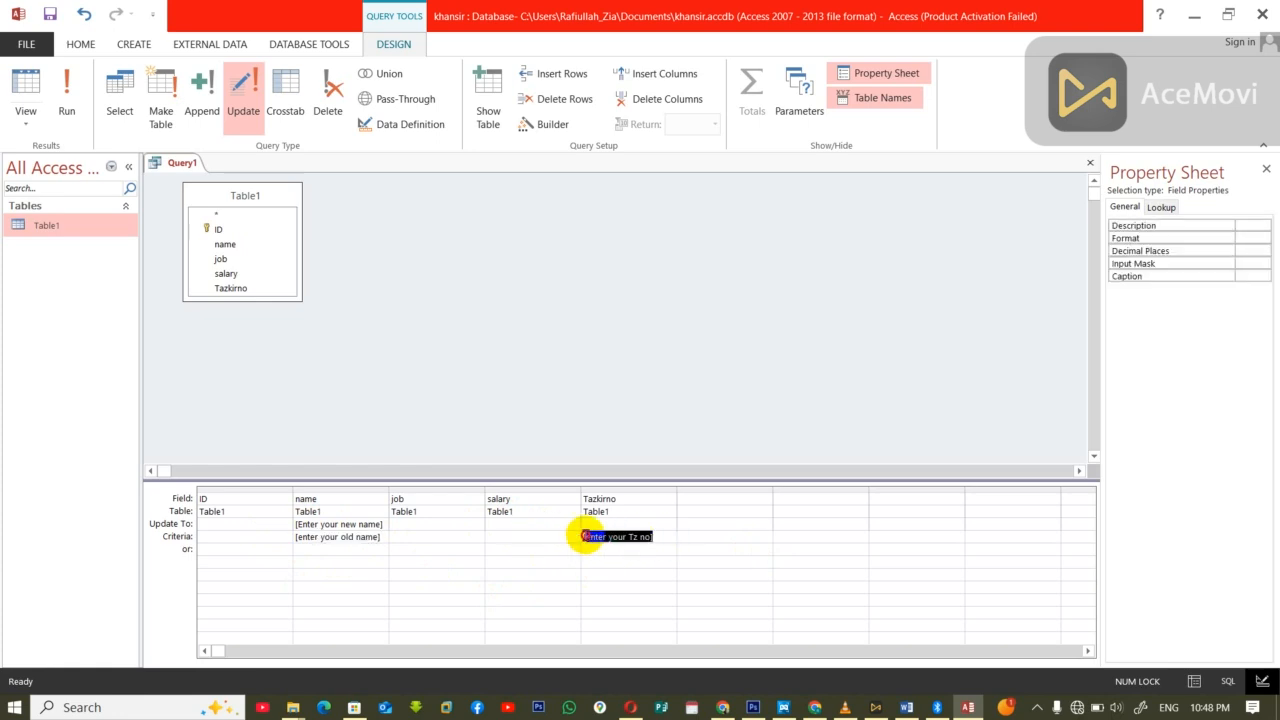
pyautogui.click(659, 537)
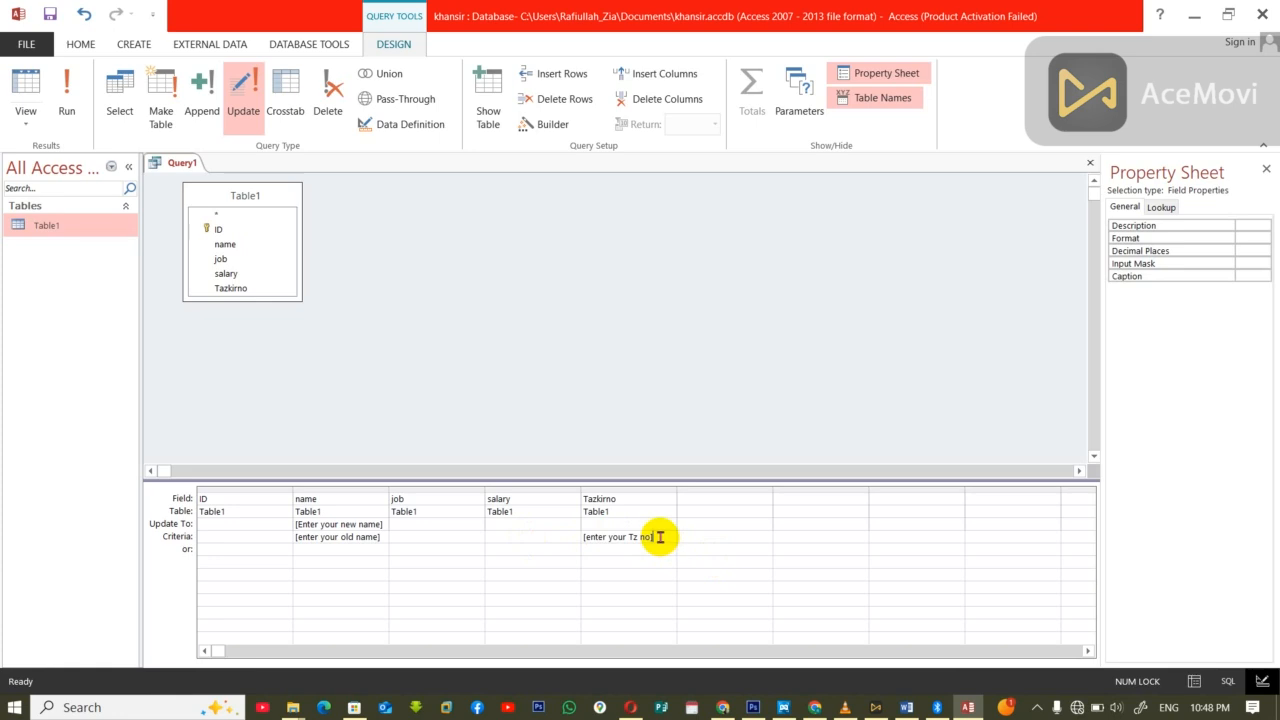
pyautogui.moveTo(657, 536); pyautogui.dragTo(557, 532)
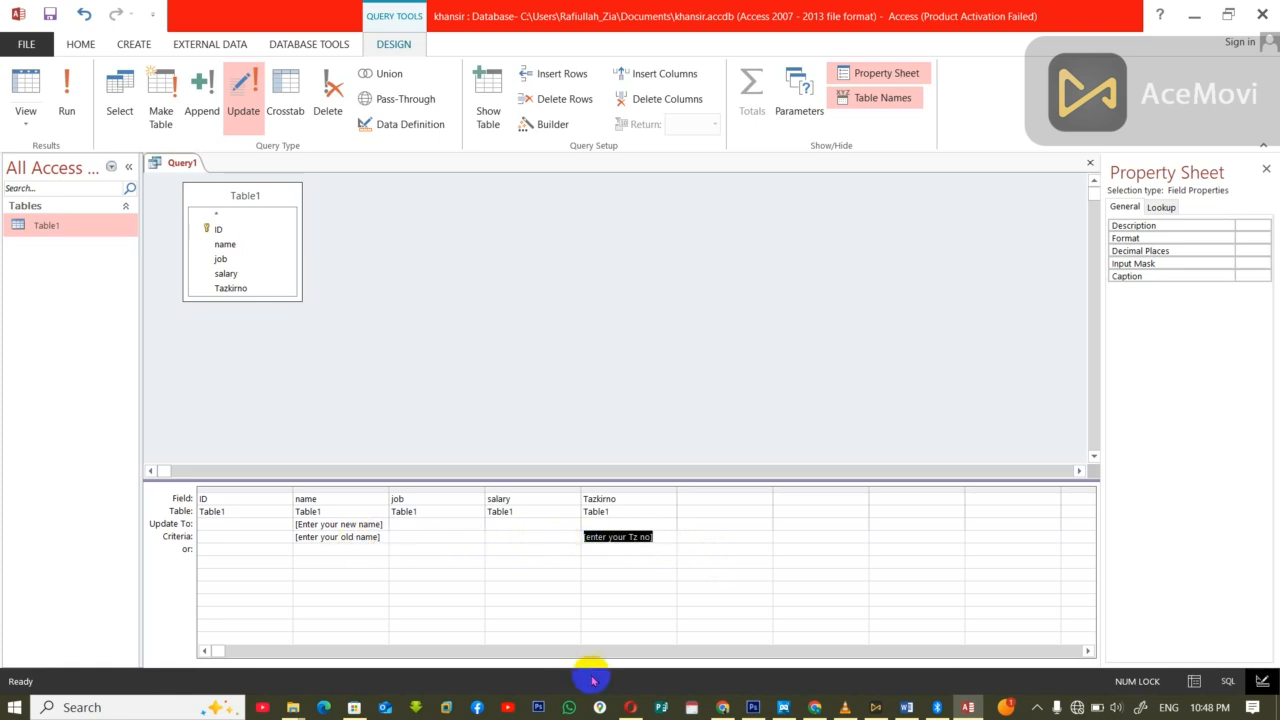
# Close the query design and save the query under the name updatw.
pyautogui.hotkey('ctrl', 'w')
pyautogui.click(580, 402)
pyautogui.write('u')
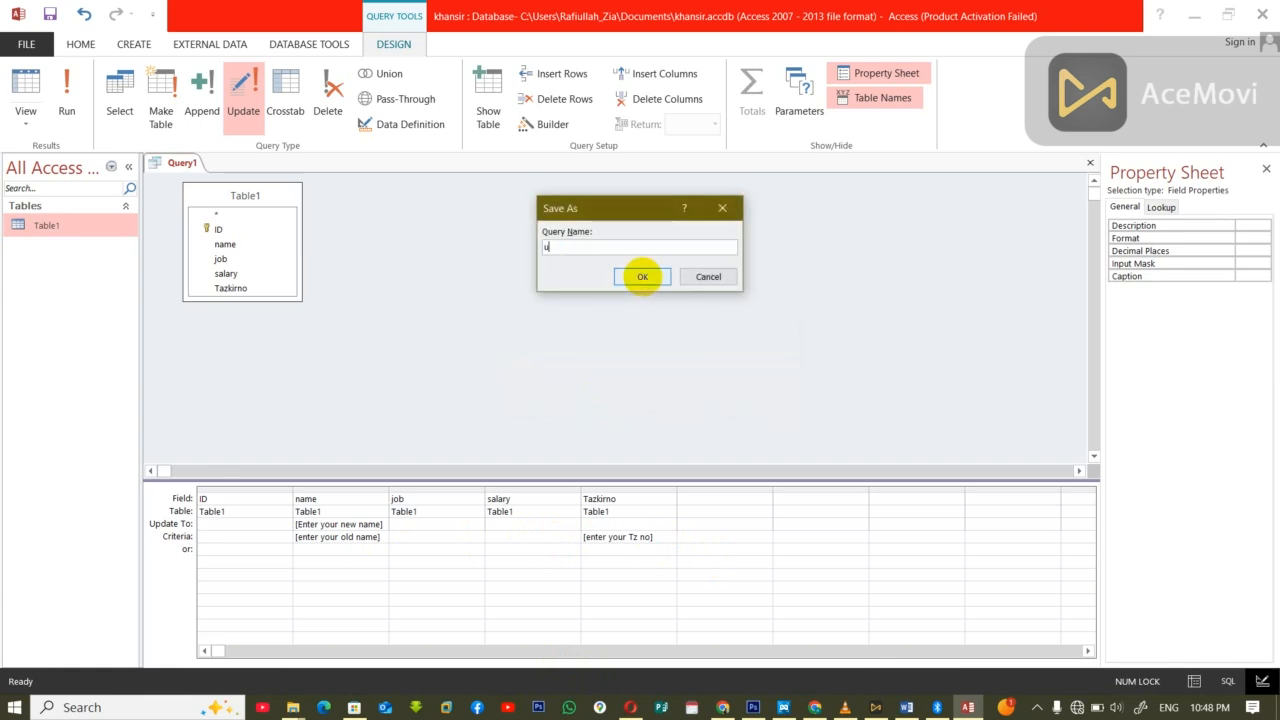
pyautogui.write('pdatw')
pyautogui.click(642, 277)
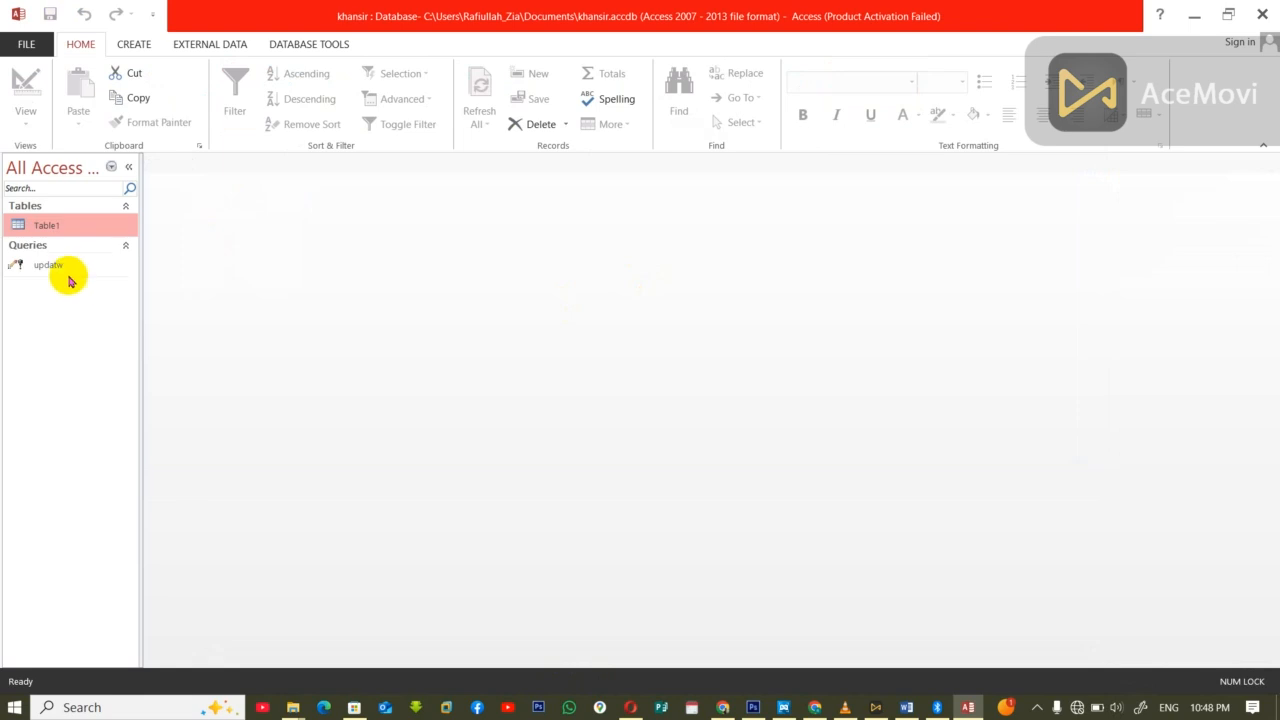
# Run the updatw query to replace the first employee's name, entering the new name, old name and matching Tazkirno number.
pyautogui.doubleClick(40, 230)
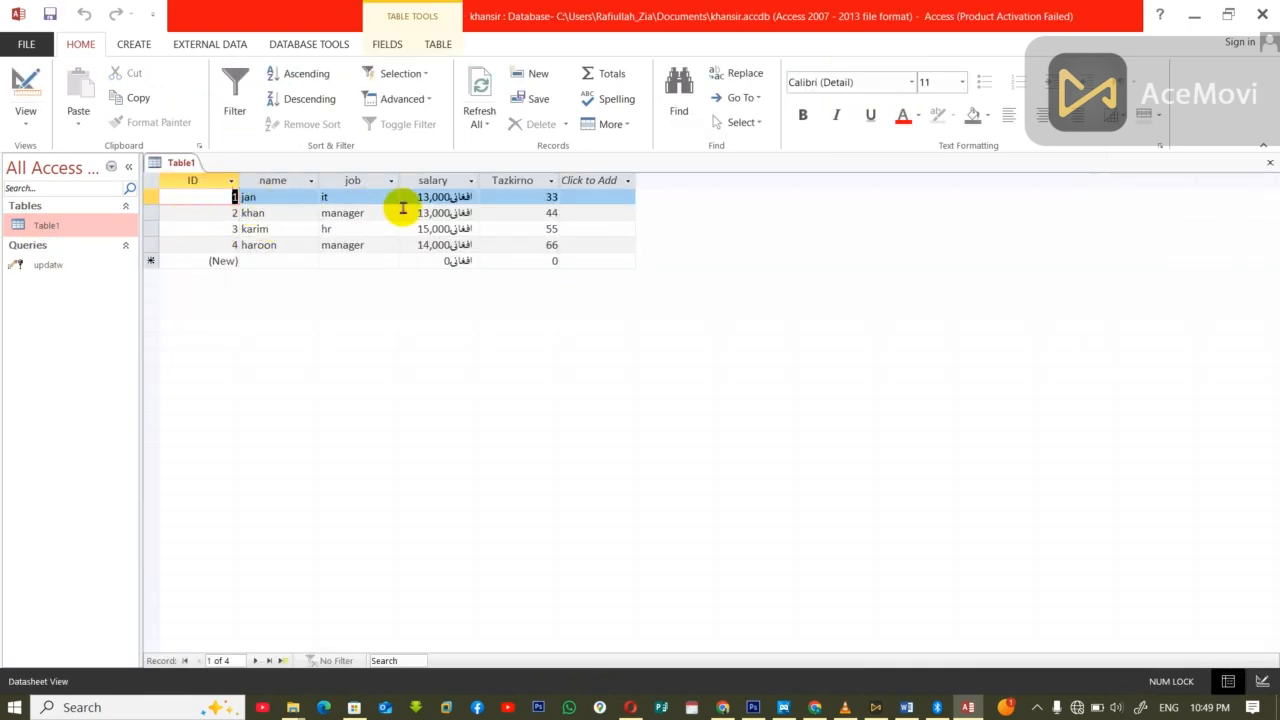
pyautogui.hotkey('ctrl', 'w')
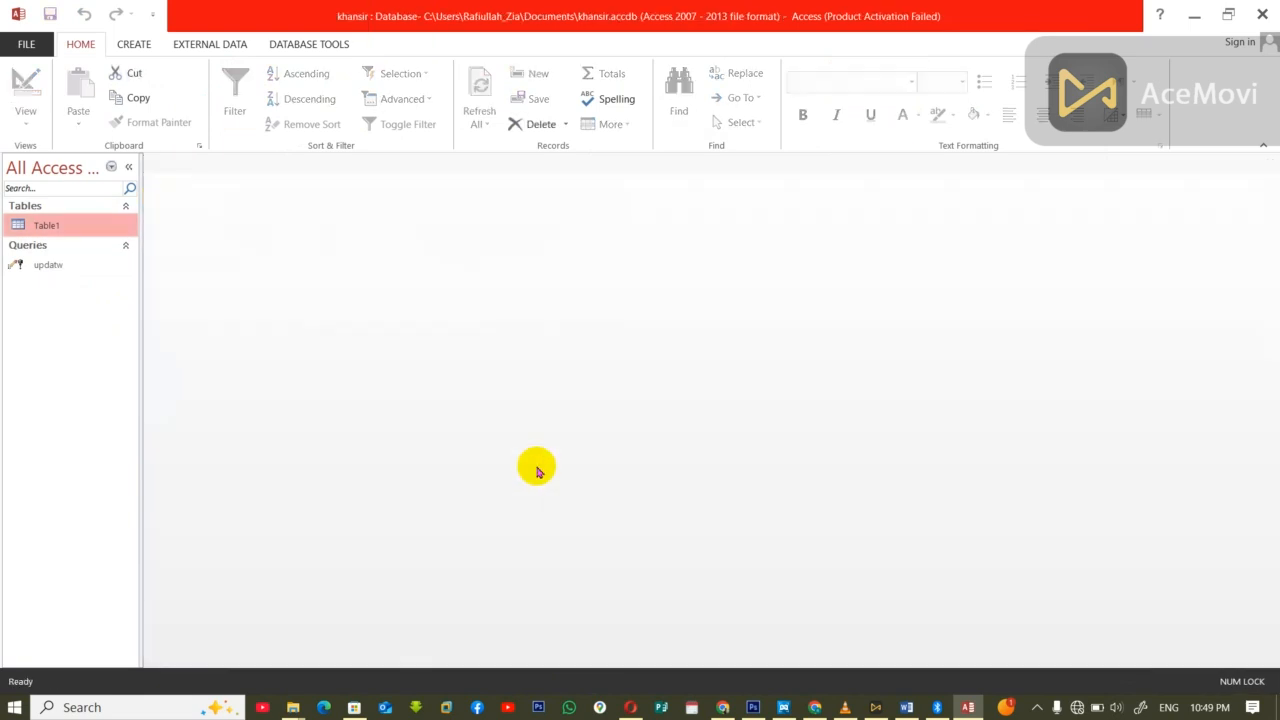
pyautogui.doubleClick(55, 264)
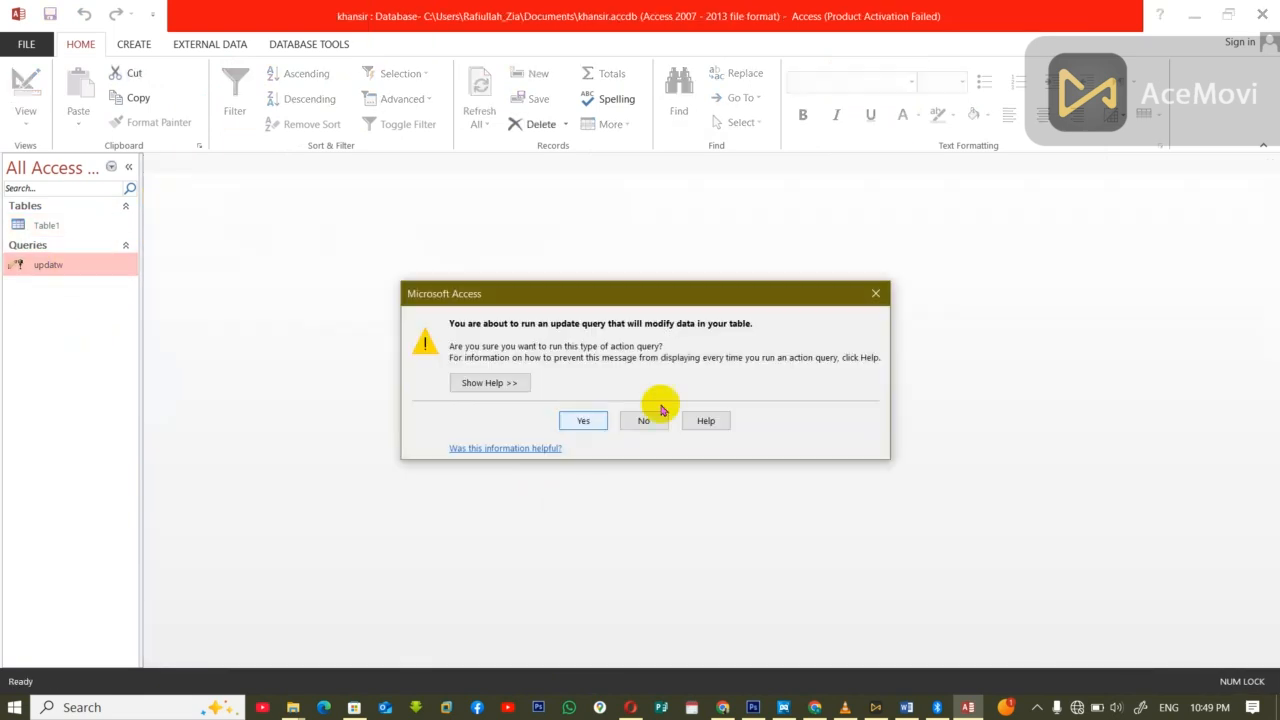
pyautogui.click(581, 420)
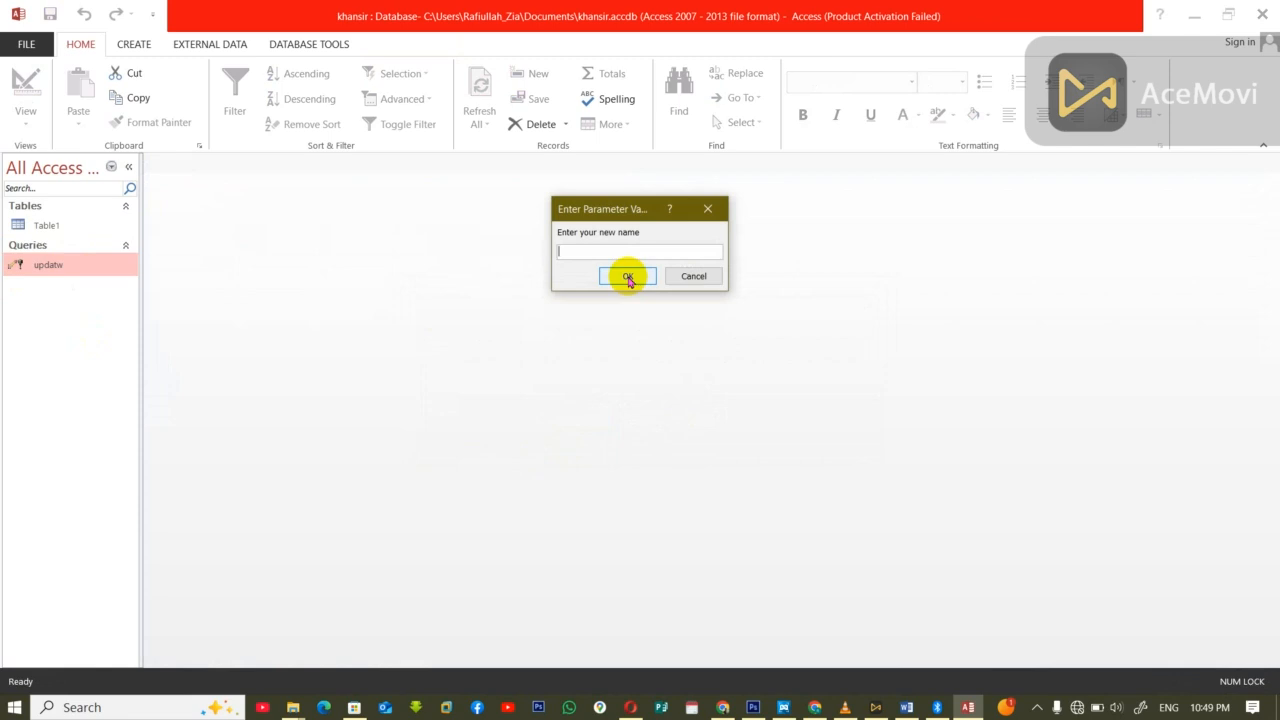
pyautogui.write('Samiullah')
pyautogui.click(628, 277)
pyautogui.write('zia')
pyautogui.click(628, 277)
pyautogui.write('33')
pyautogui.click(628, 277)
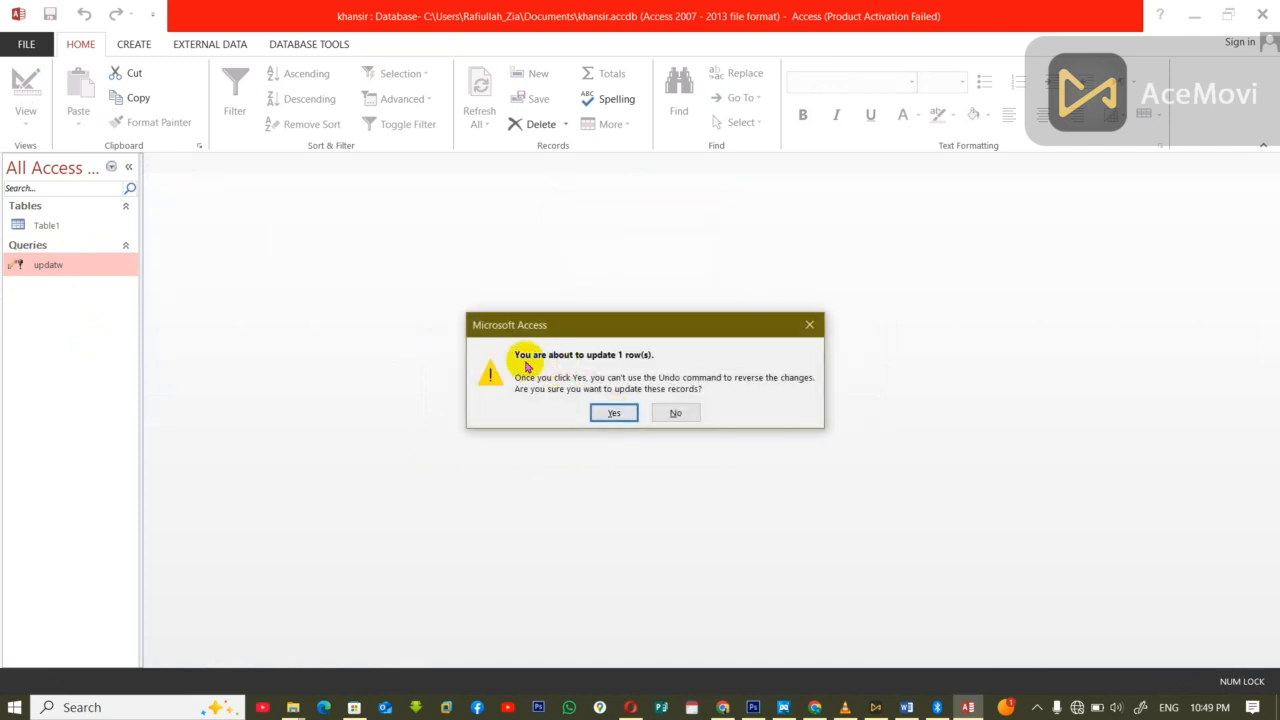
pyautogui.click(606, 412)
# Check the first employee's name in Table1 and close the table.
pyautogui.doubleClick(57, 228)
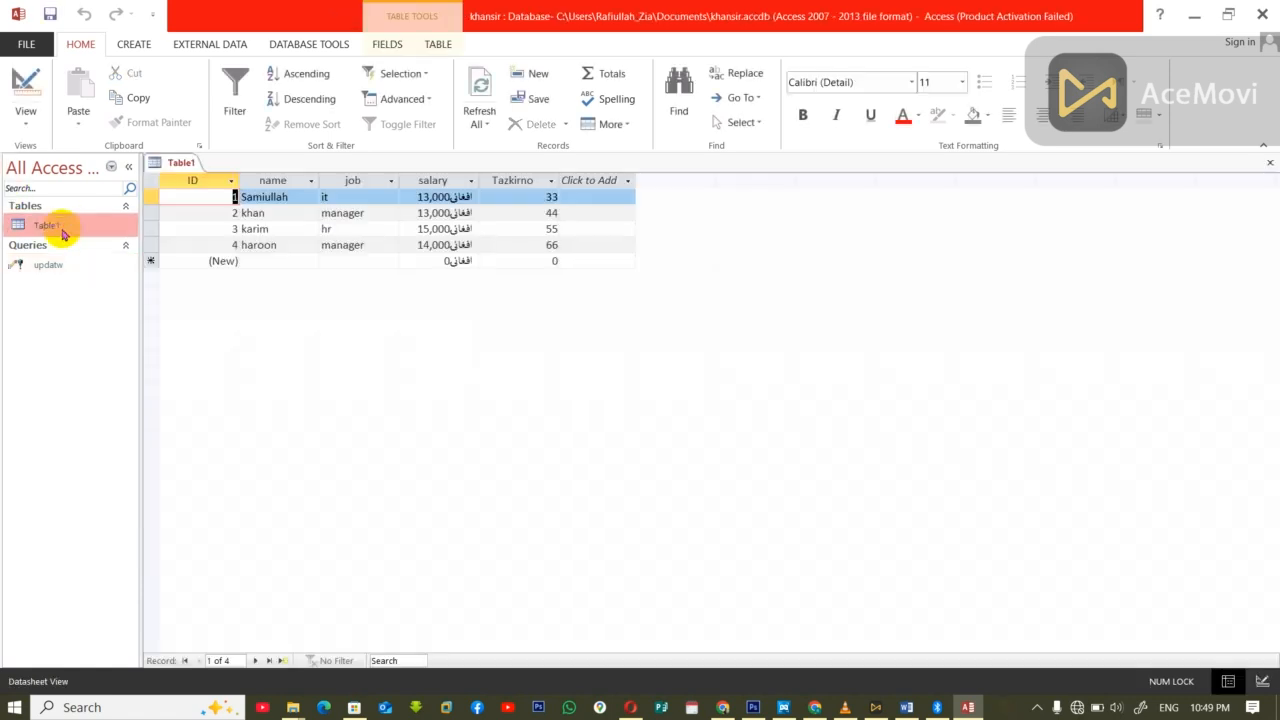
pyautogui.moveTo(306, 200); pyautogui.dragTo(228, 197)
pyautogui.click(262, 200)
pyautogui.doubleClick(258, 231)
pyautogui.hotkey('ctrl', 'w')
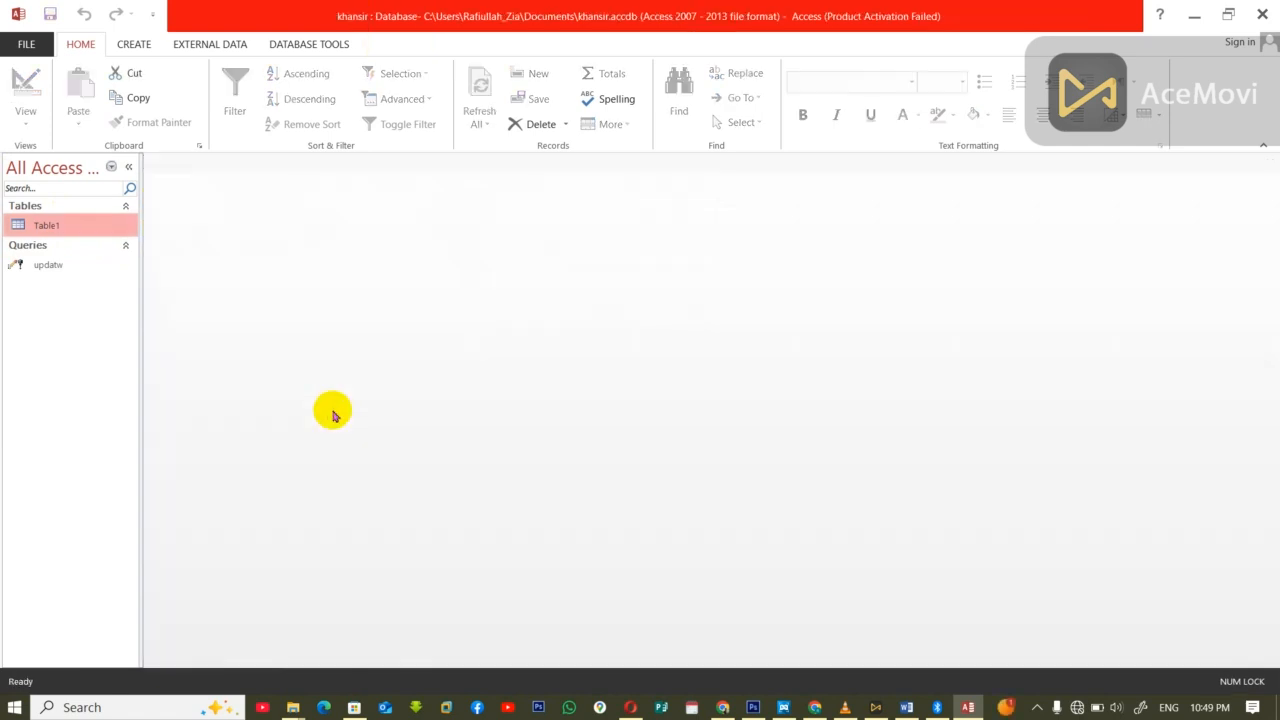
# Try to restore the first employee's original name with the updatw query, supplying a Tazkirno number that does not belong to that record.
pyautogui.doubleClick(57, 270)
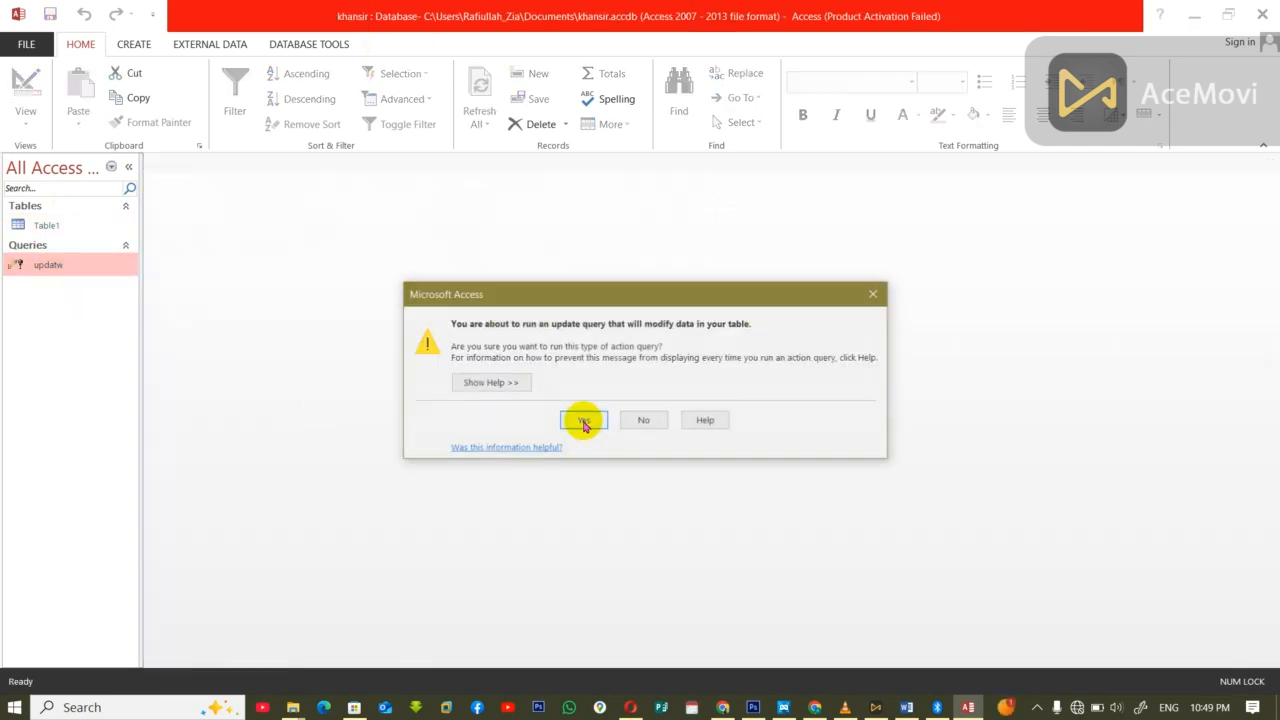
pyautogui.click(583, 422)
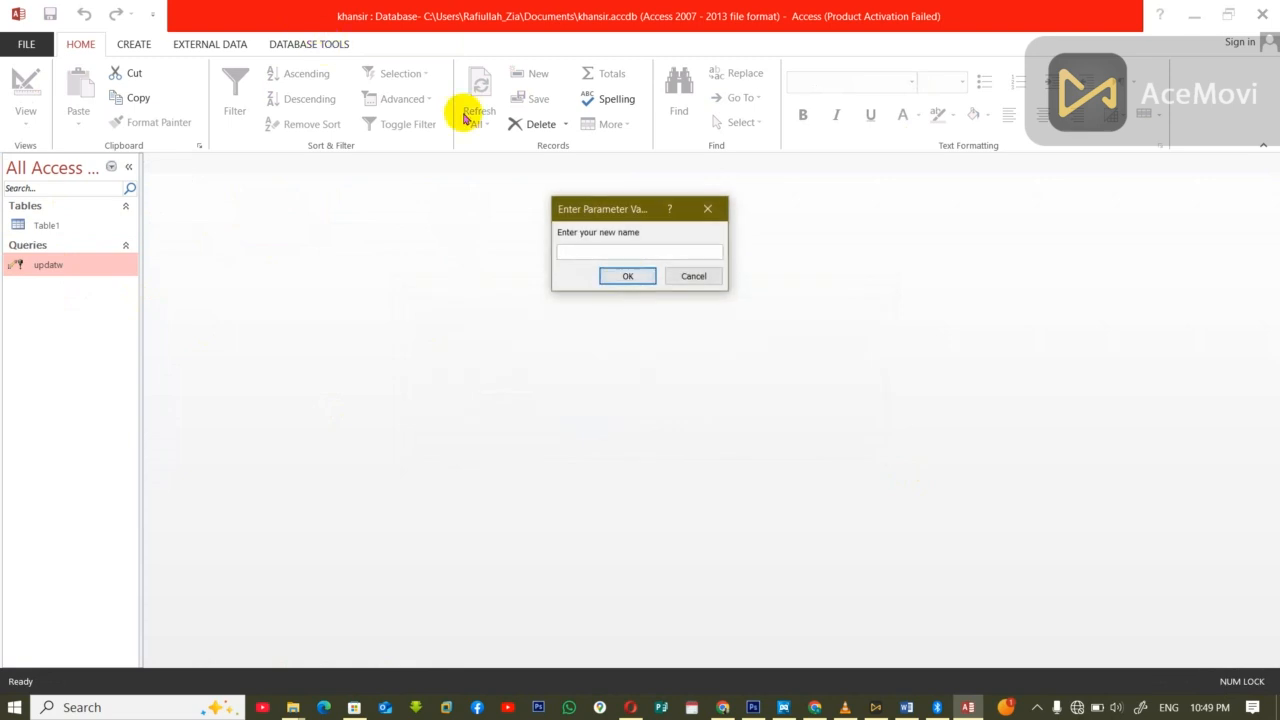
pyautogui.write('jan')
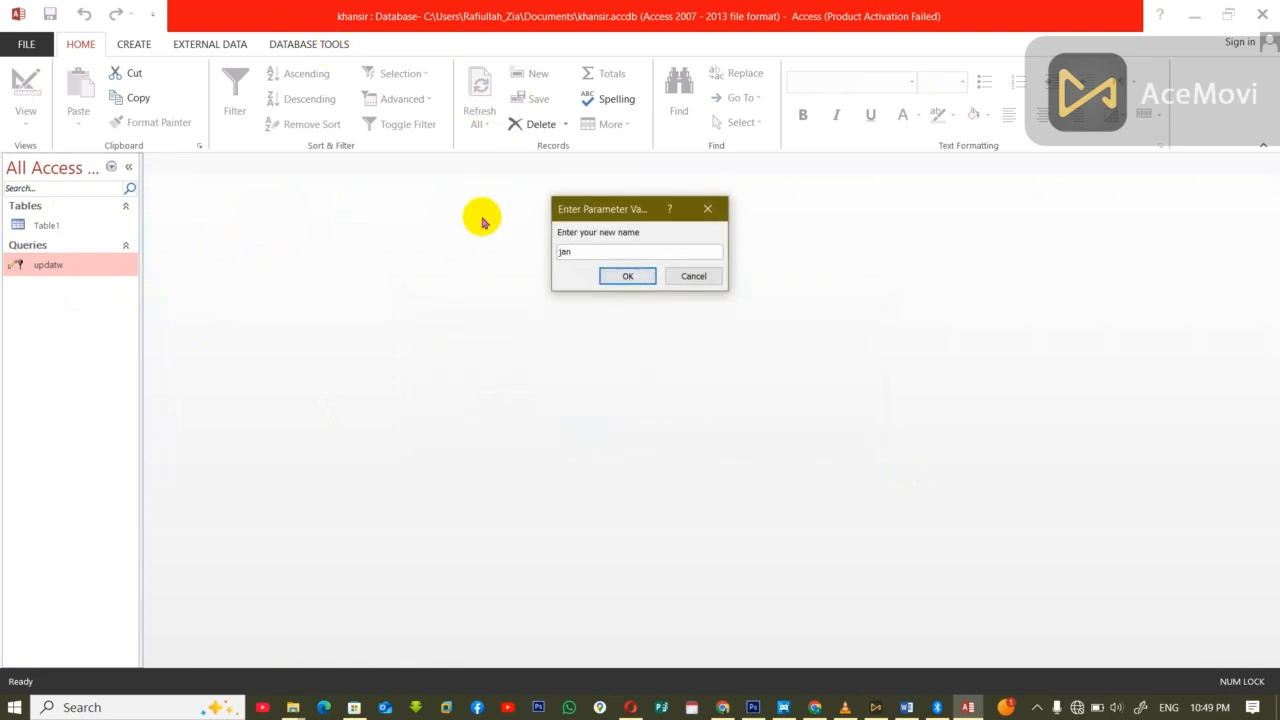
pyautogui.click(627, 277)
pyautogui.write('sa')
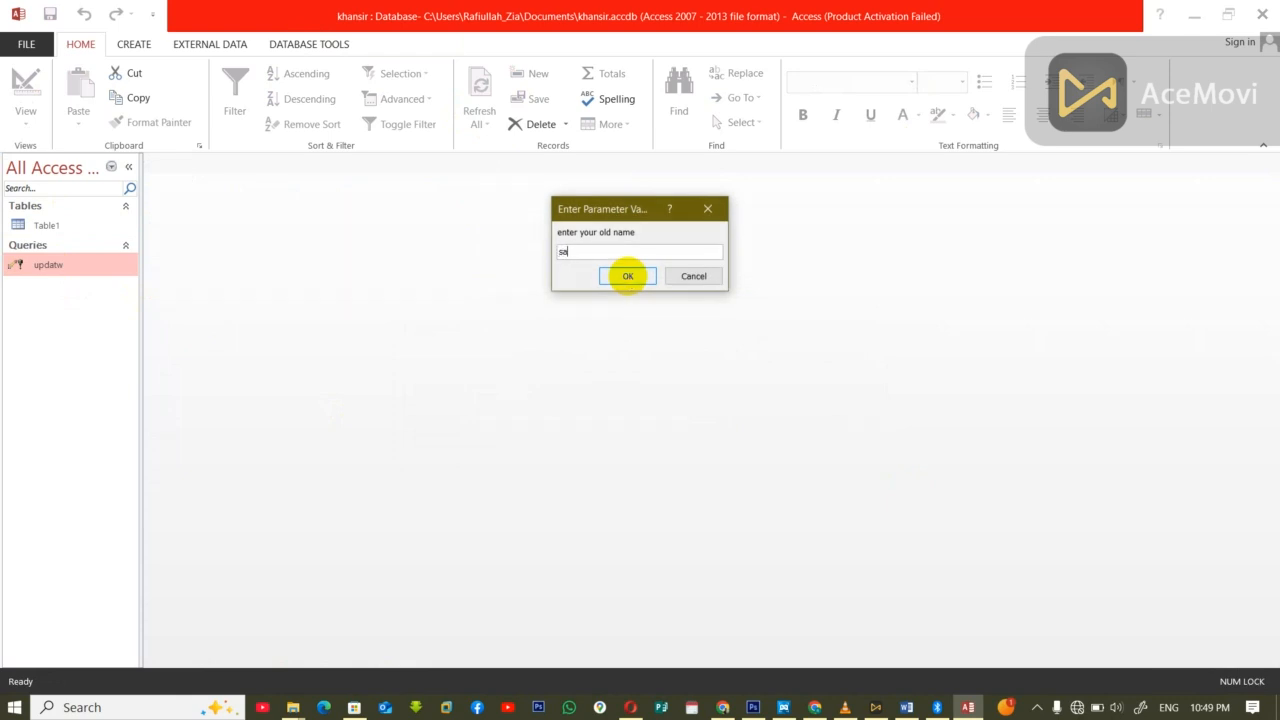
pyautogui.write('miullahh')
pyautogui.click(628, 277)
pyautogui.write('18')
pyautogui.click(629, 278)
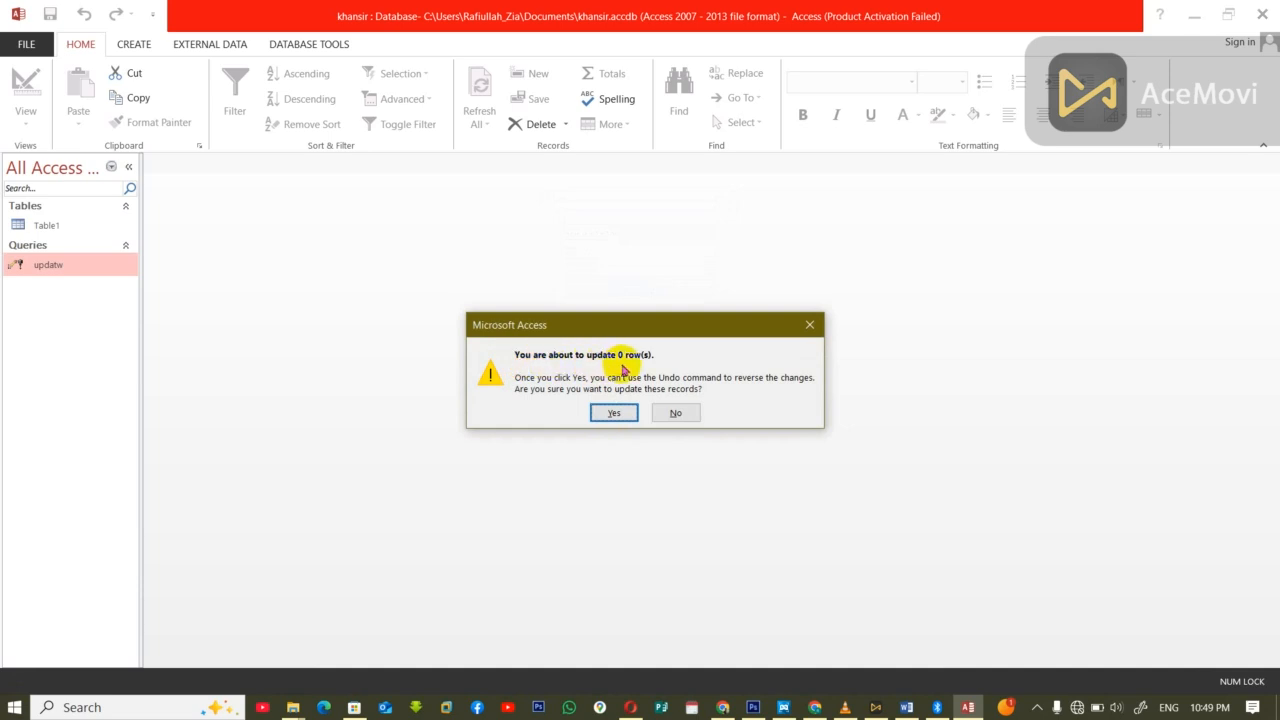
pyautogui.click(610, 412)
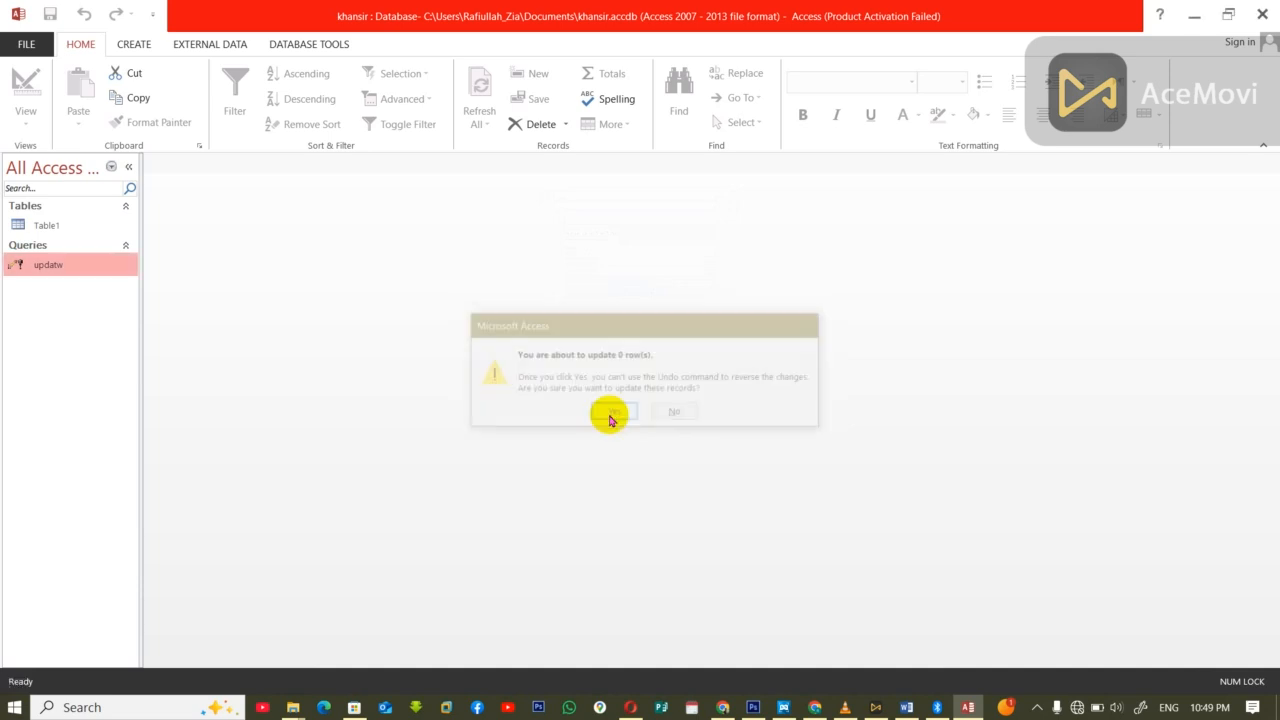
# Run updatw once more on the first employee with a different new name and another non-matching Tazkirno number.
pyautogui.doubleClick(44, 266)
pyautogui.click(585, 420)
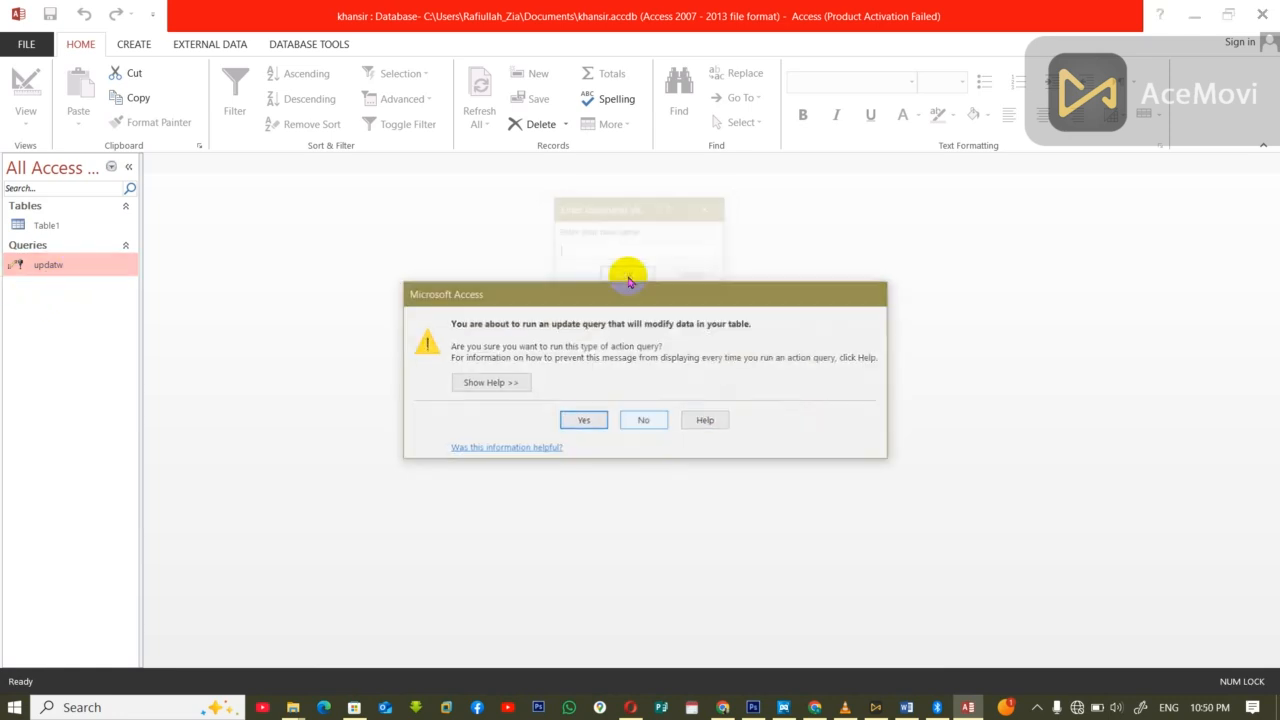
pyautogui.write('sd')
pyautogui.click(628, 277)
pyautogui.write('sa')
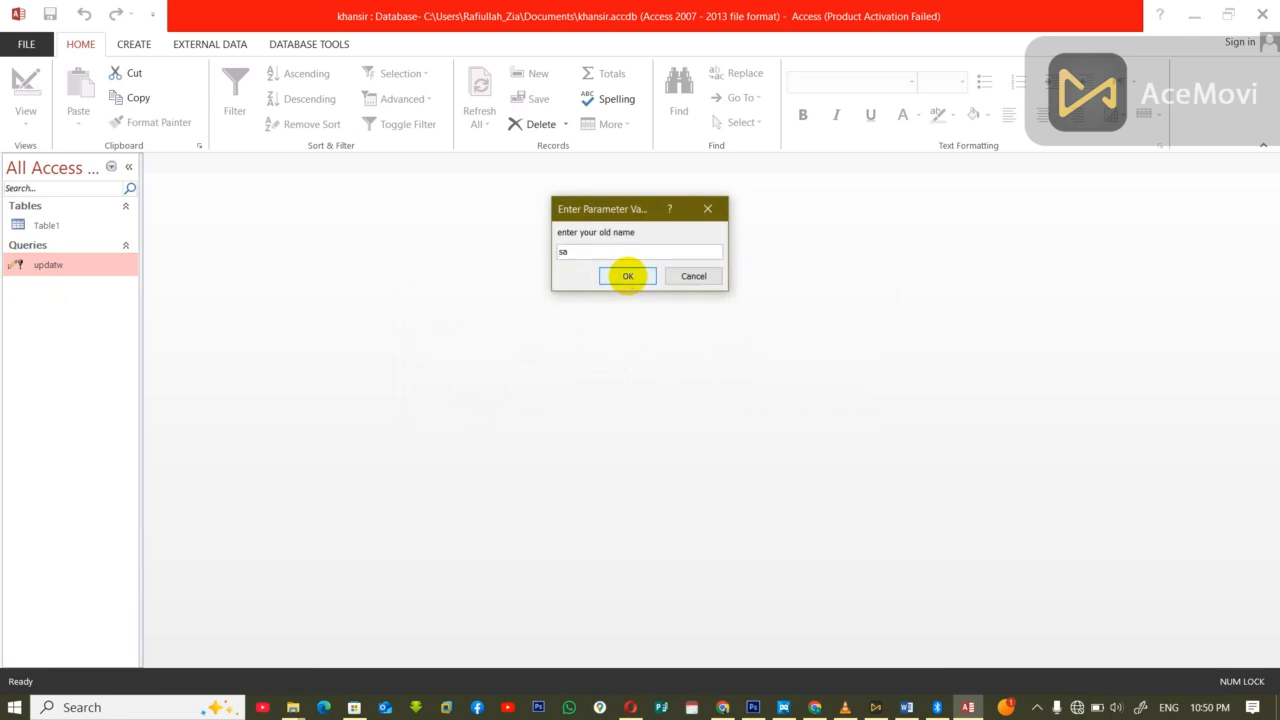
pyautogui.write('miullah')
pyautogui.click(628, 277)
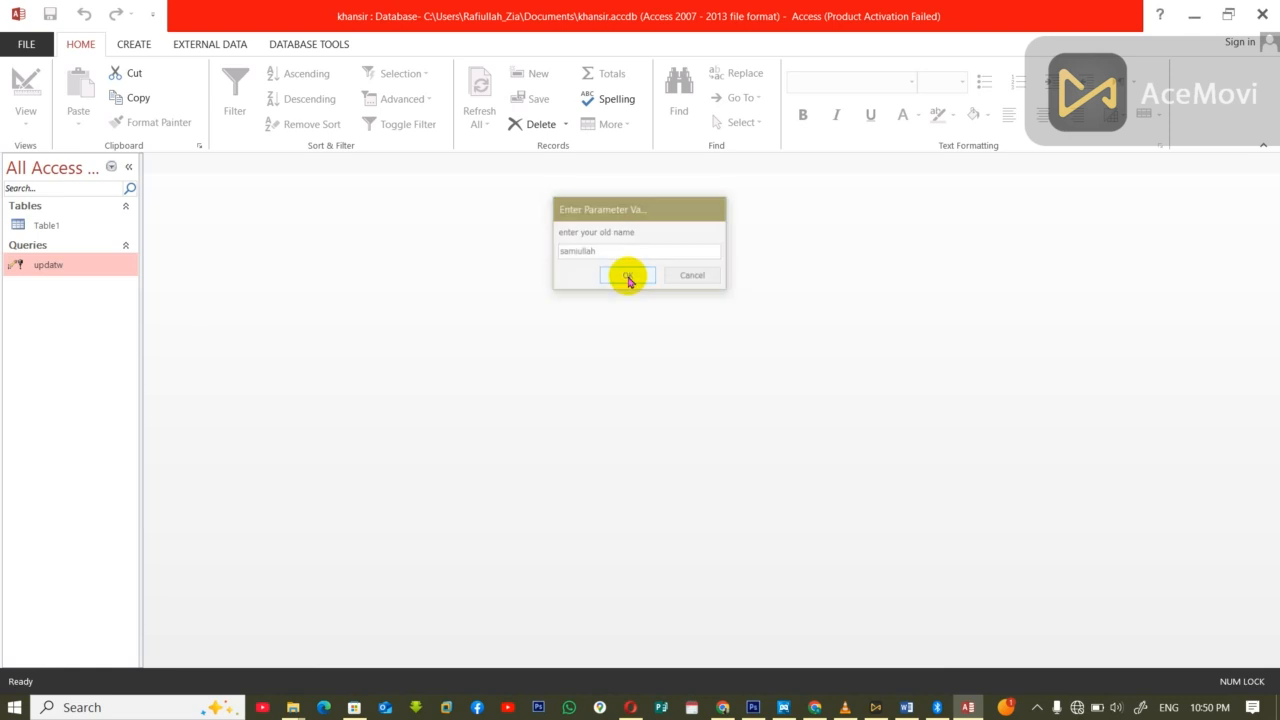
pyautogui.write('20')
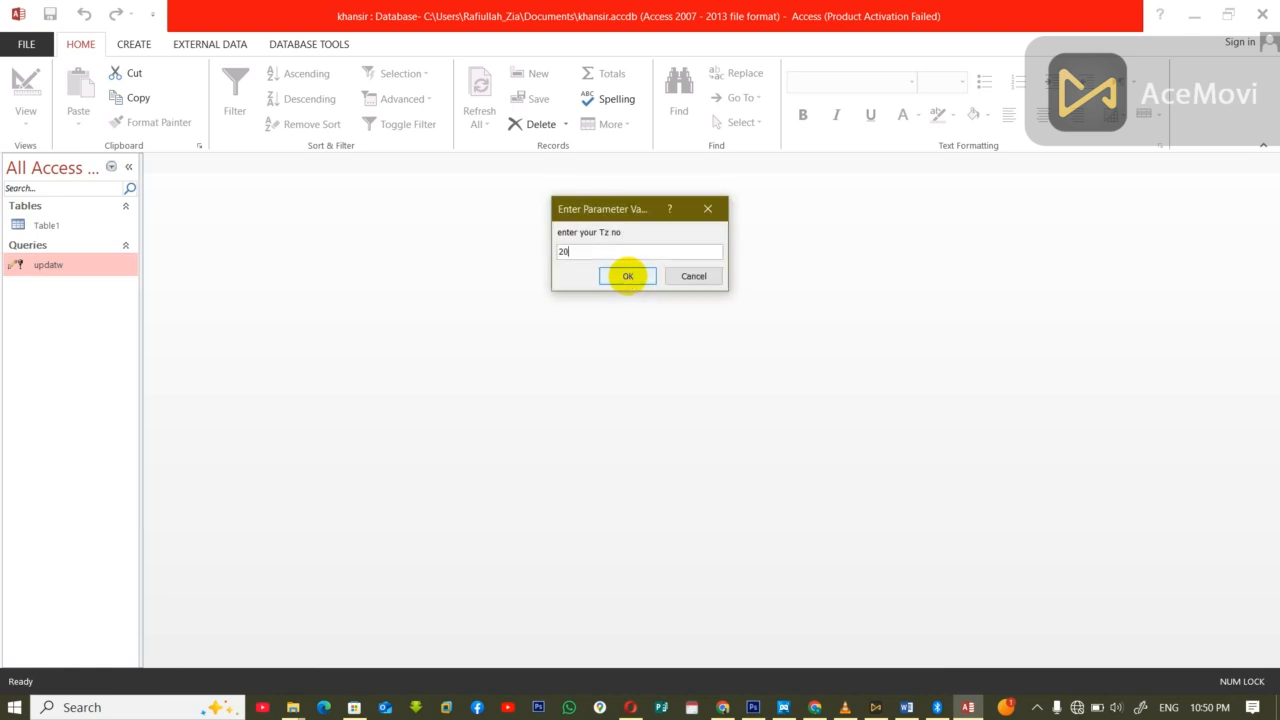
pyautogui.click(628, 276)
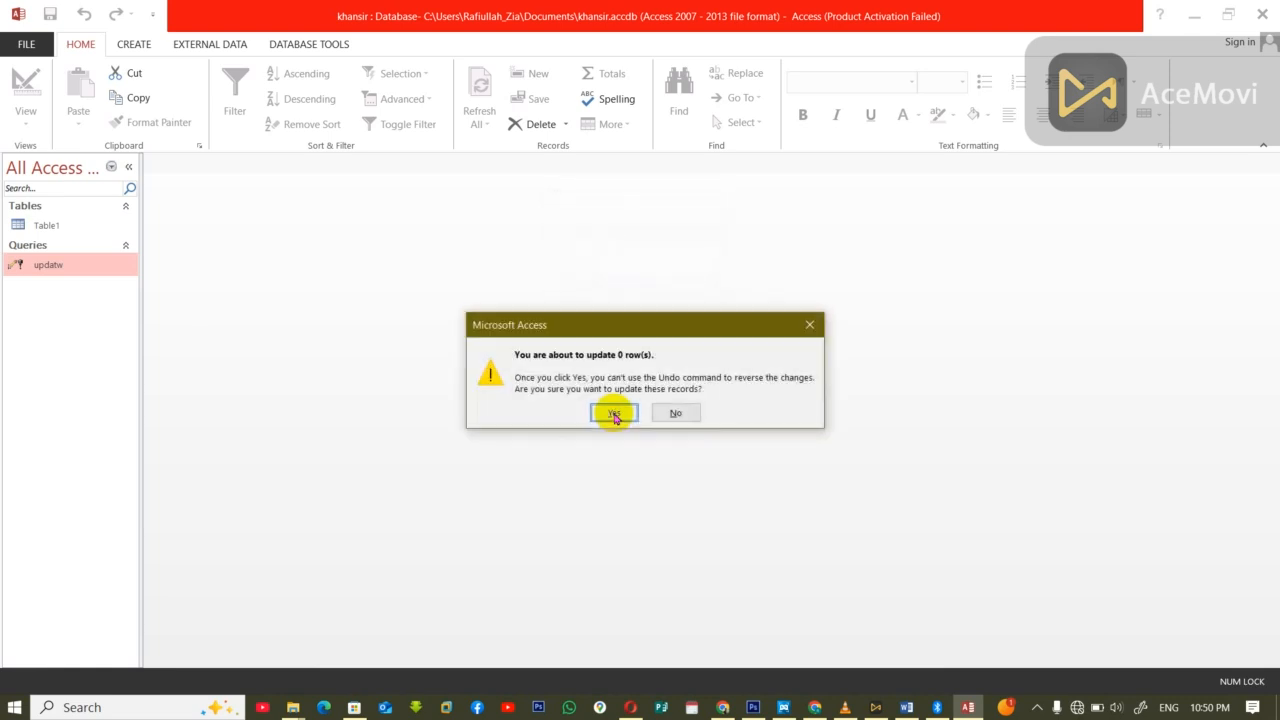
pyautogui.click(614, 413)
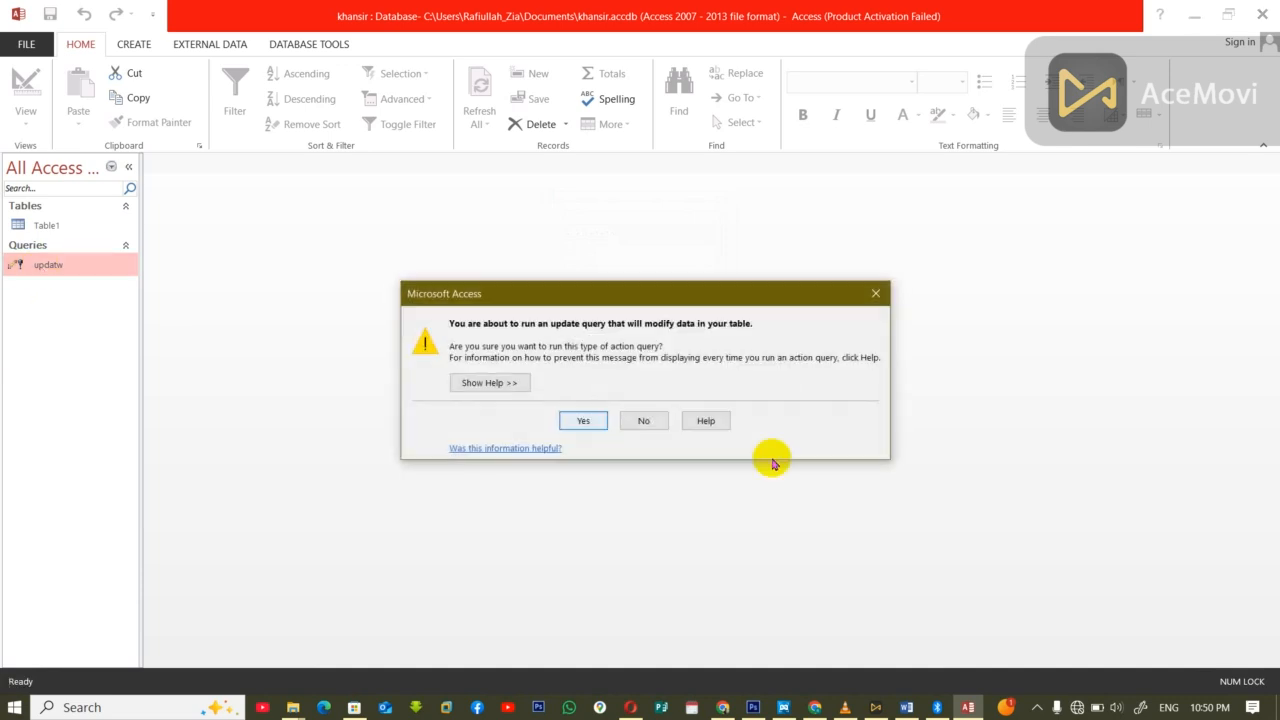
# Restore the first employee's original name by running updatw with the current name and the correct Tazkirno number.
pyautogui.click(584, 419)
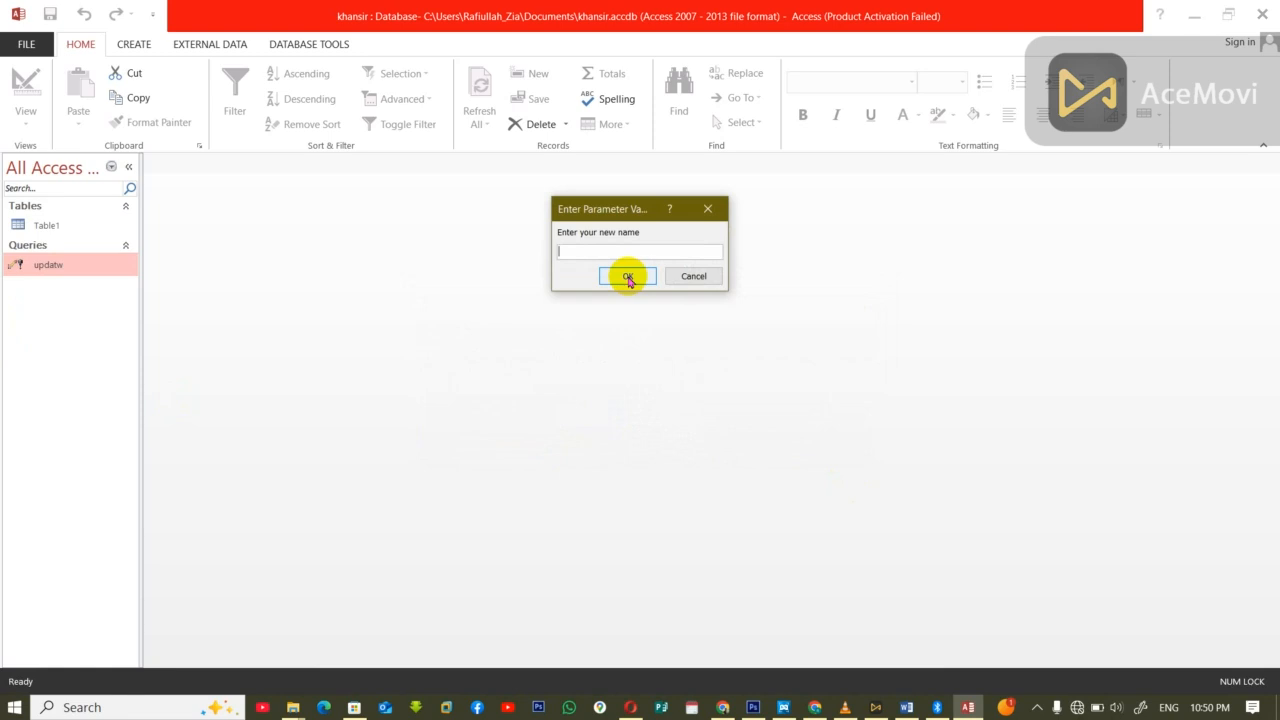
pyautogui.click(628, 277)
pyautogui.click(628, 277)
pyautogui.click(628, 277)
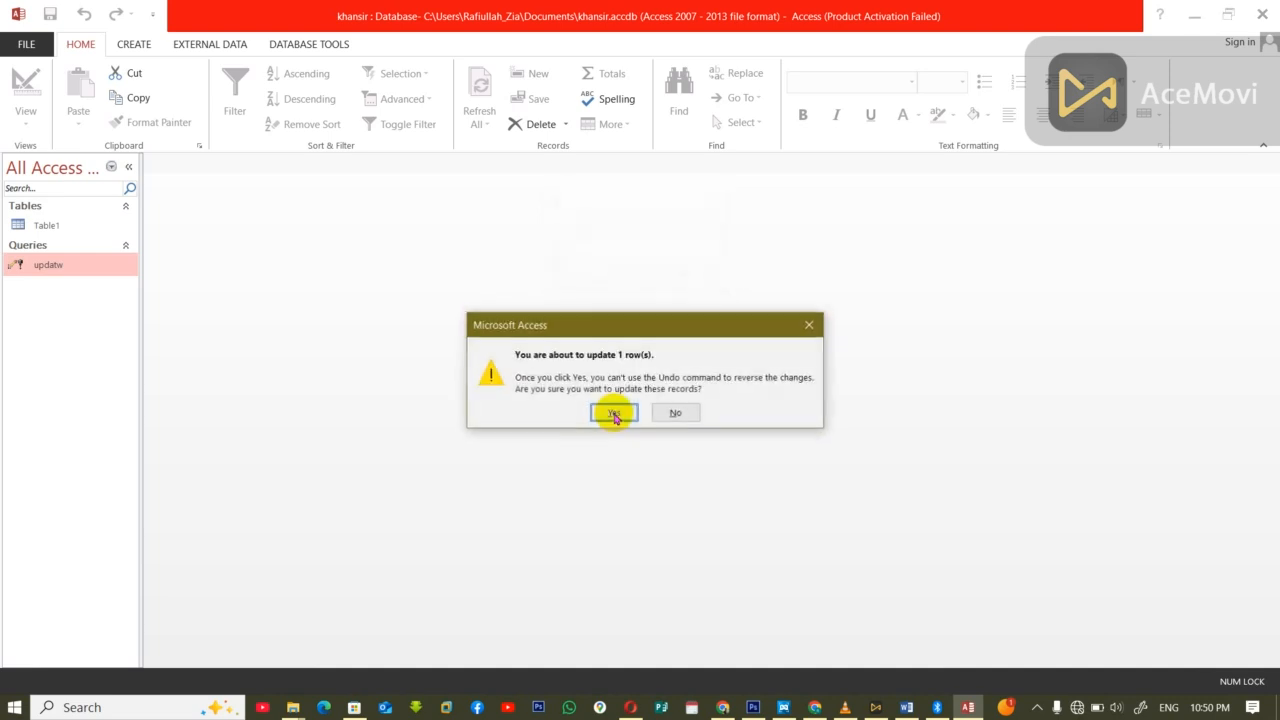
pyautogui.click(614, 414)
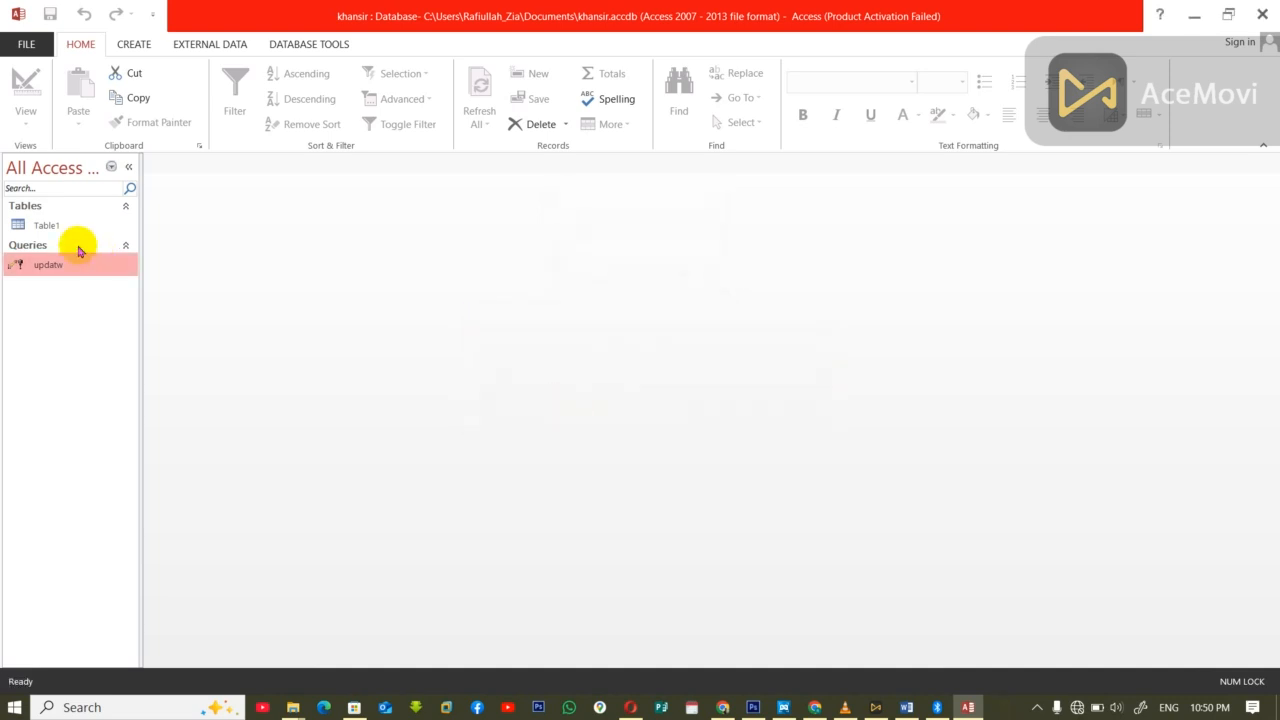
# Check the restored name of the first employee in Table1 and close the table.
pyautogui.doubleClick(47, 227)
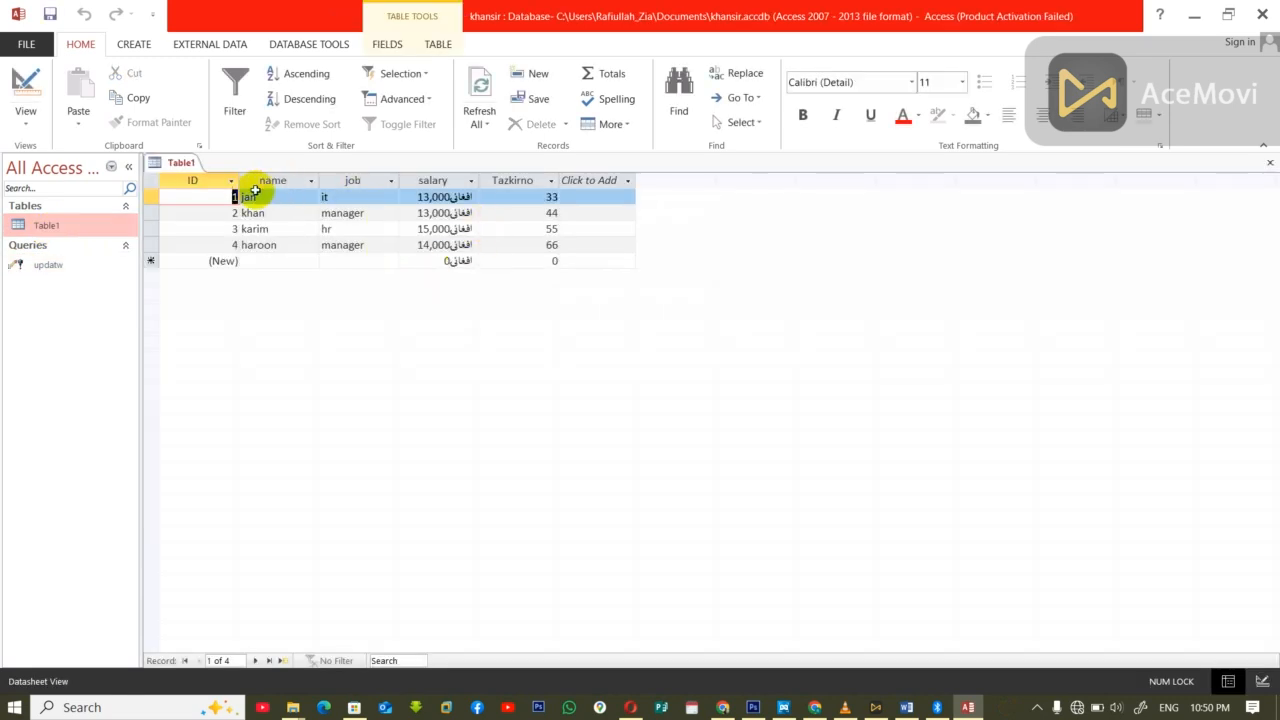
pyautogui.click(282, 202)
pyautogui.moveTo(282, 202); pyautogui.dragTo(209, 196)
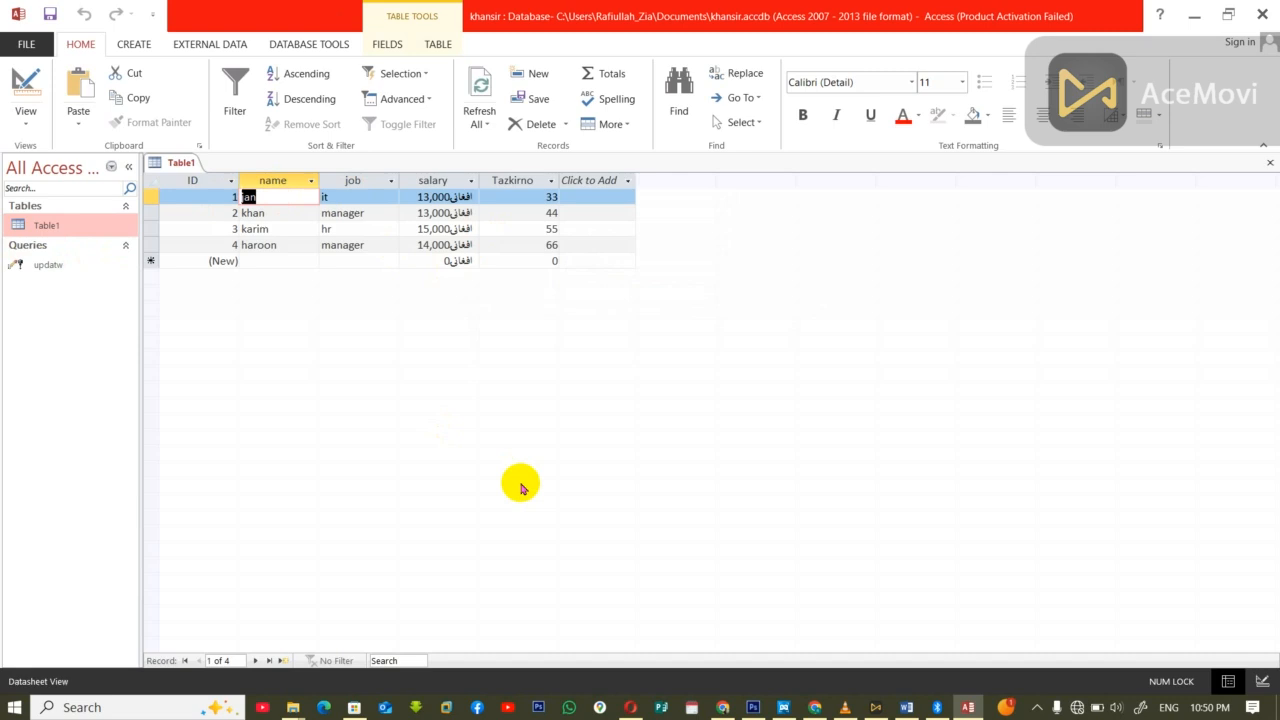
pyautogui.hotkey('ctrl', 'w')
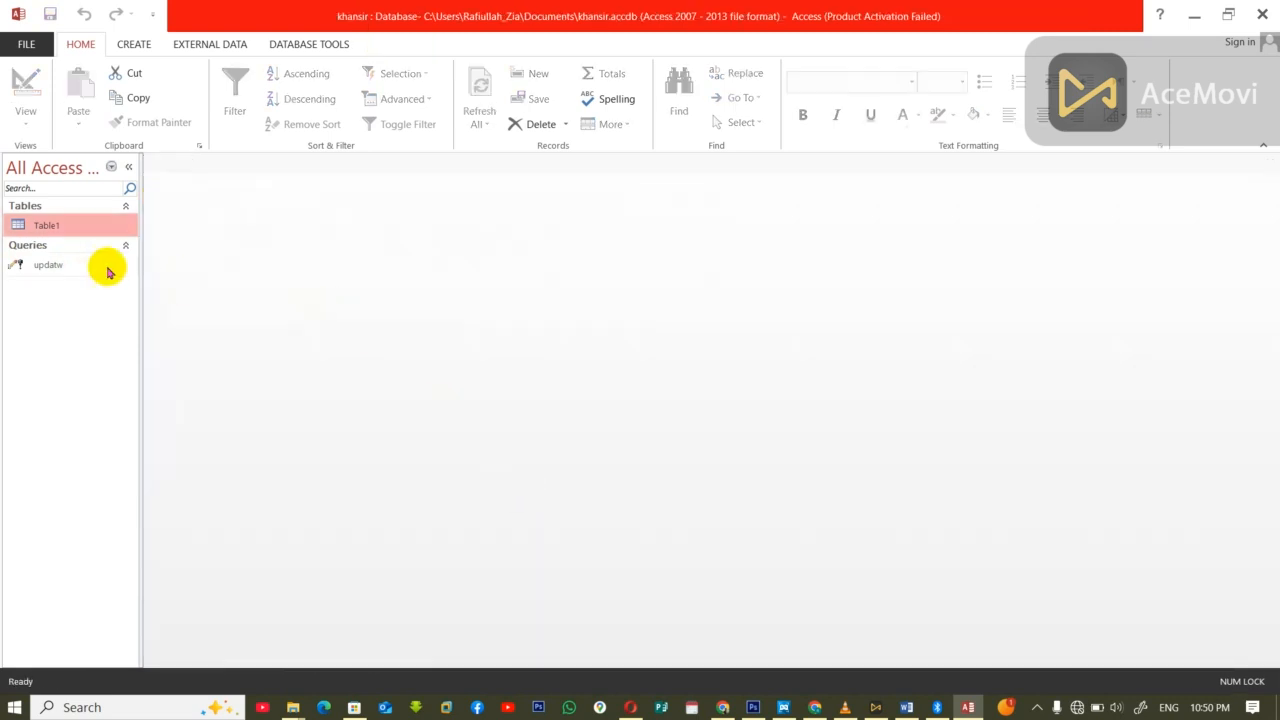
pyautogui.click(133, 44)
pyautogui.click(282, 100)
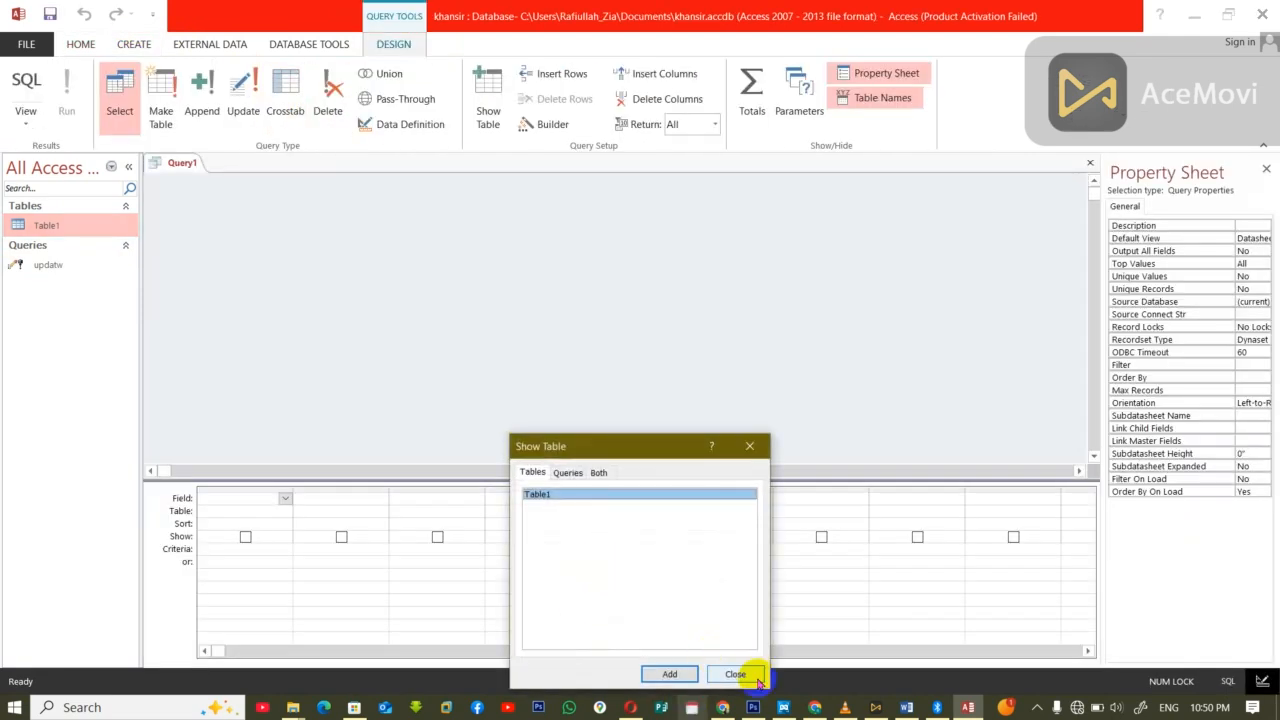
pyautogui.click(757, 677)
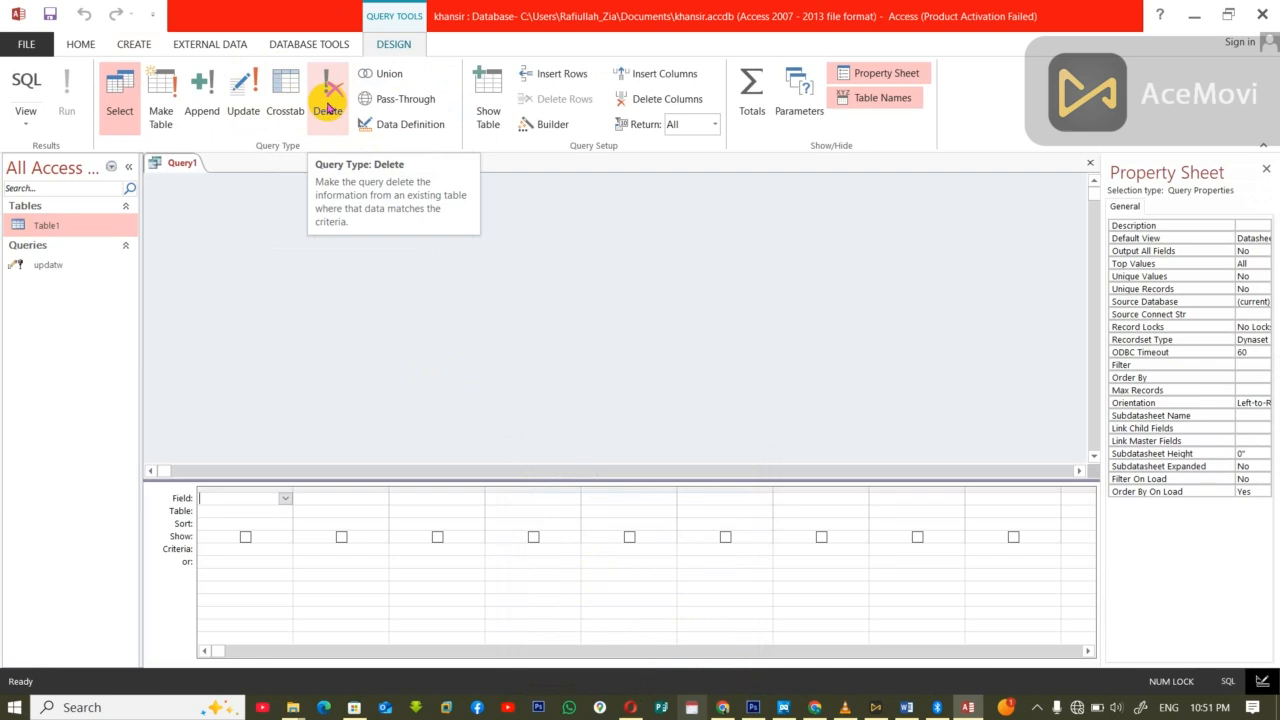
pyautogui.hotkey('ctrl', 'w')
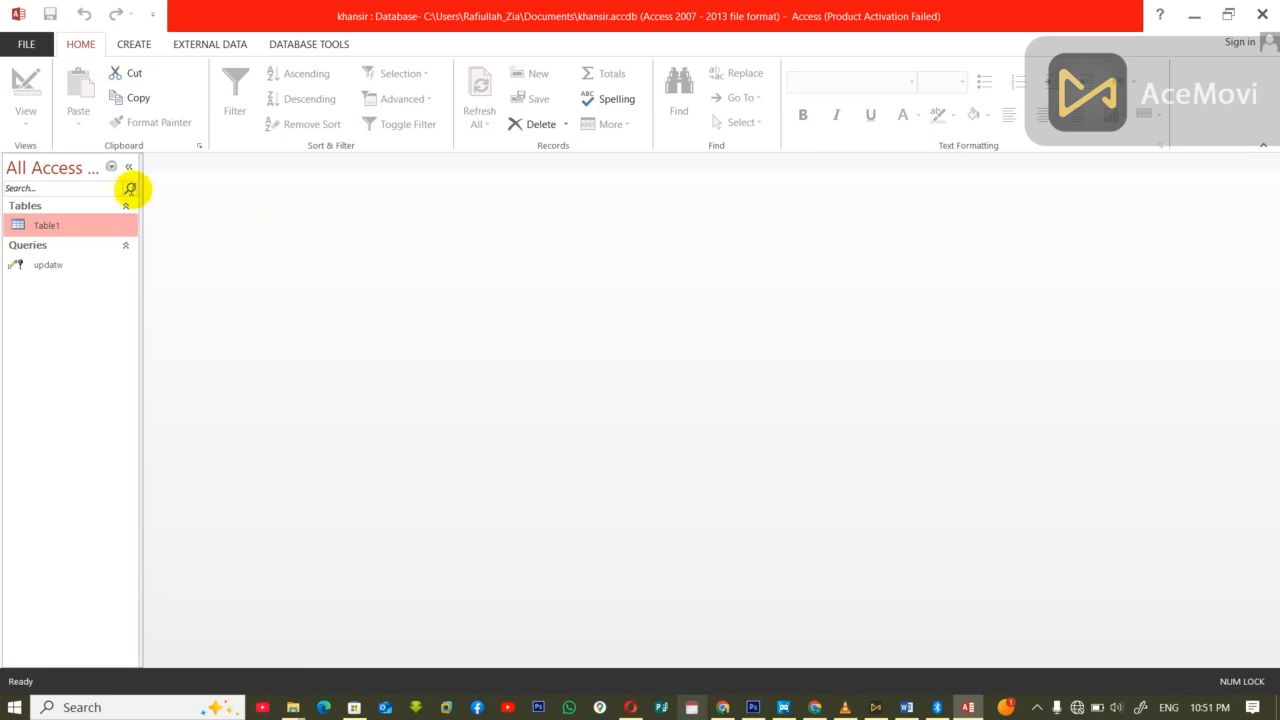
# Create a new query in design view based on Table1 and add all its fields to the query grid.
pyautogui.click(134, 44)
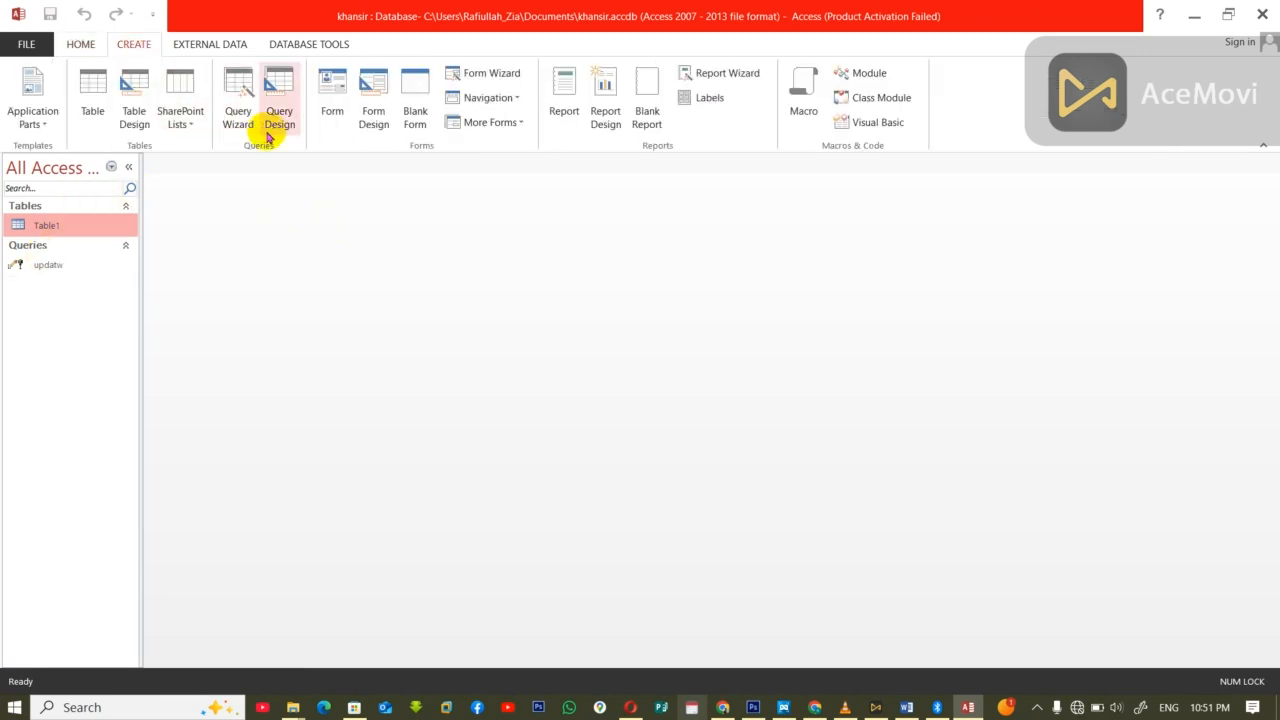
pyautogui.click(278, 108)
pyautogui.moveTo(630, 707)
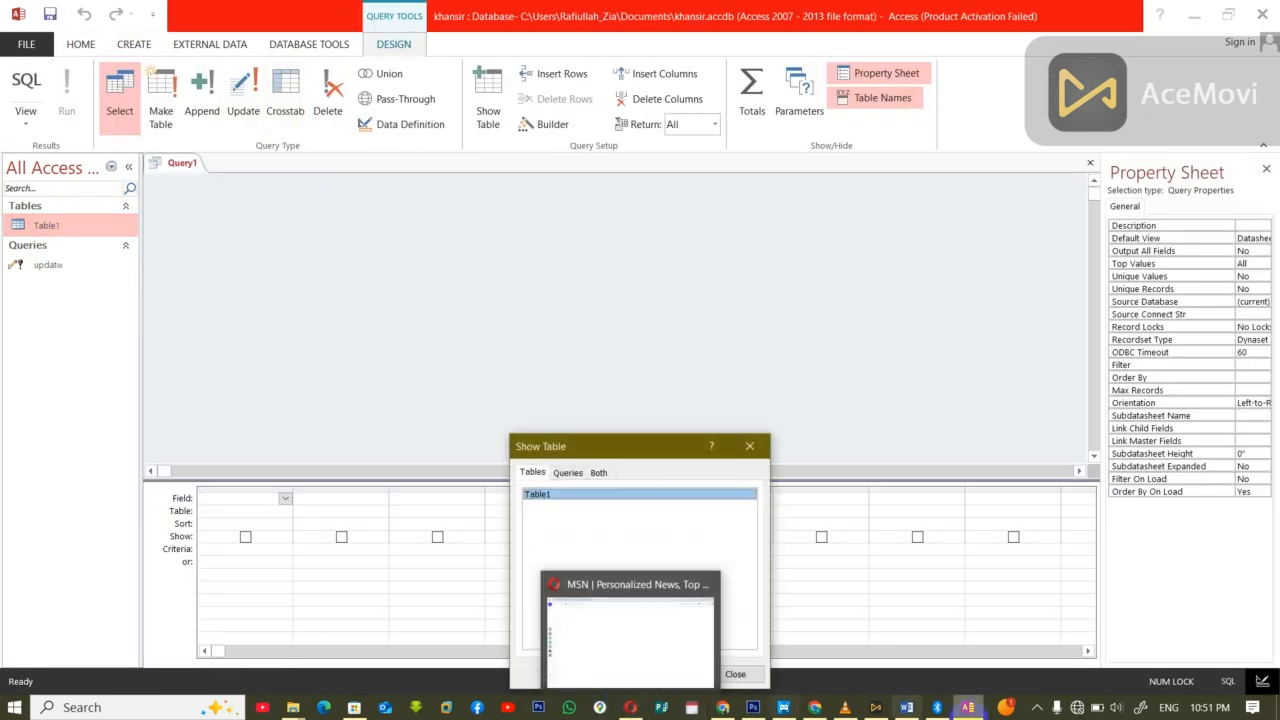
pyautogui.click(669, 673)
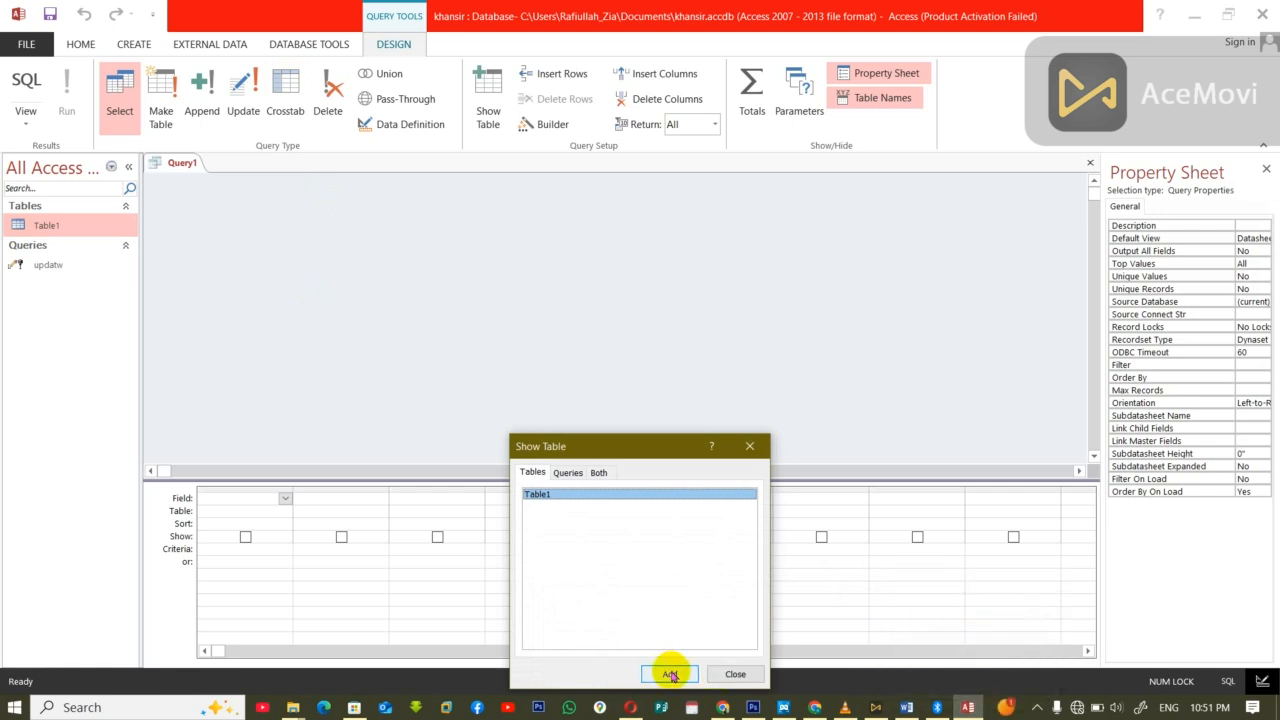
pyautogui.click(735, 674)
pyautogui.click(239, 196)
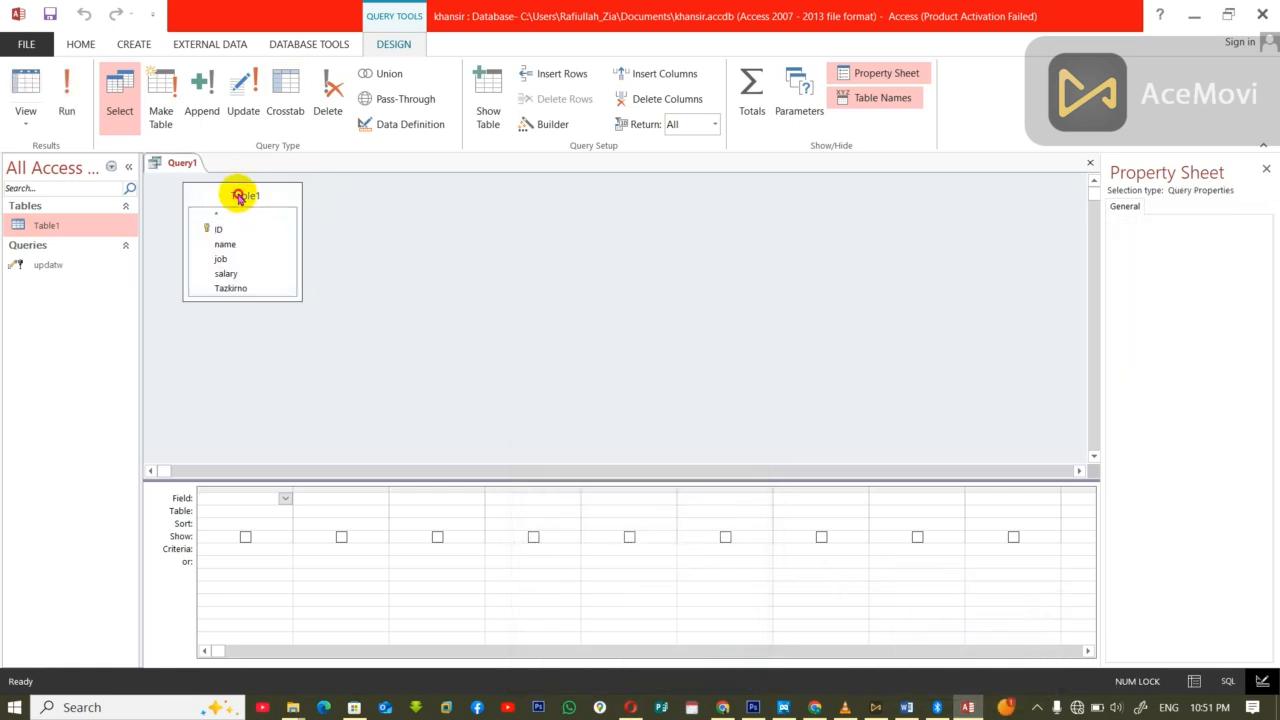
pyautogui.doubleClick(239, 196)
pyautogui.moveTo(223, 214); pyautogui.dragTo(224, 504)
# Change the query type to Delete and set the criterion of the ID field to =2.
pyautogui.click(336, 84)
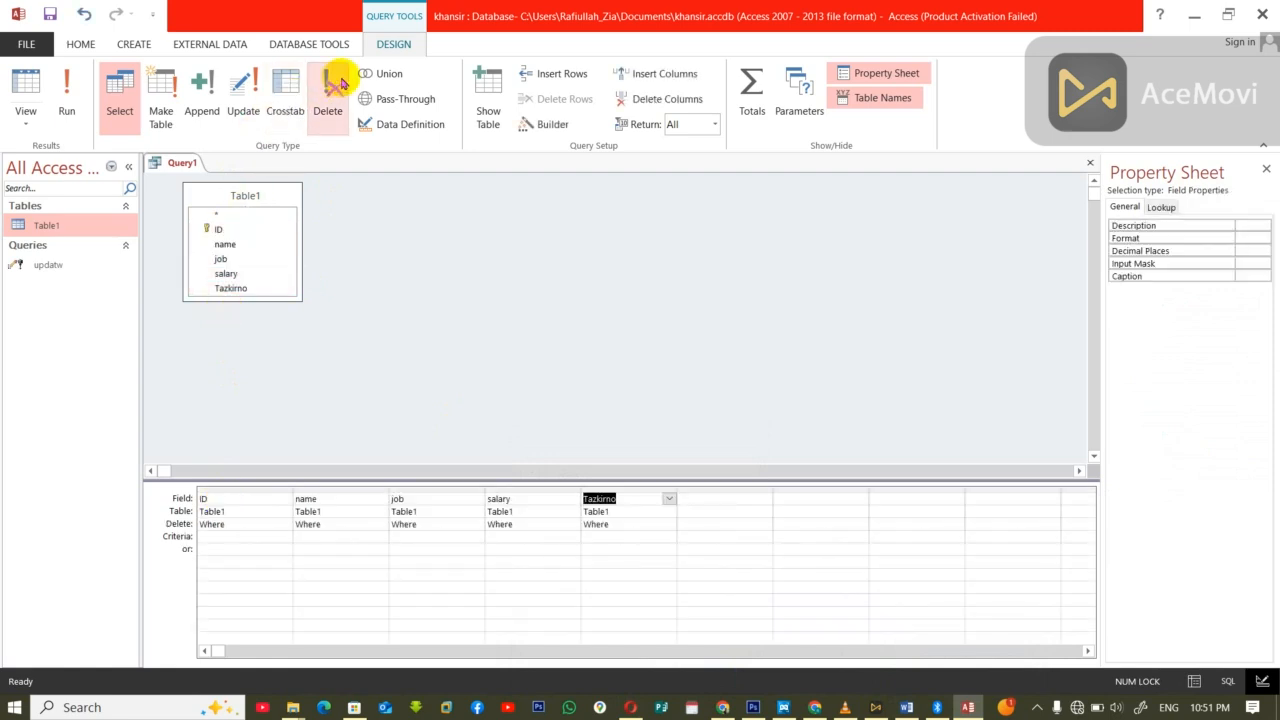
pyautogui.click(243, 539)
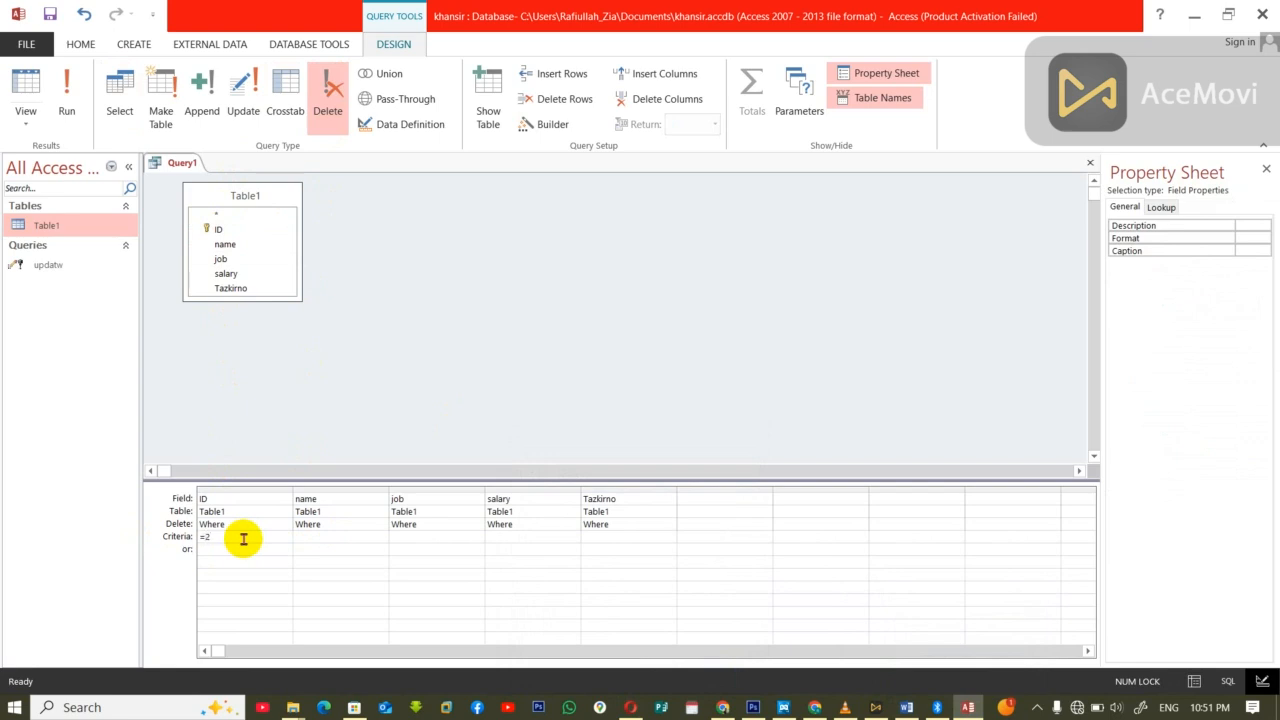
# Close the delete query and save it as del.
pyautogui.hotkey('ctrl', 'w')
pyautogui.click(580, 400)
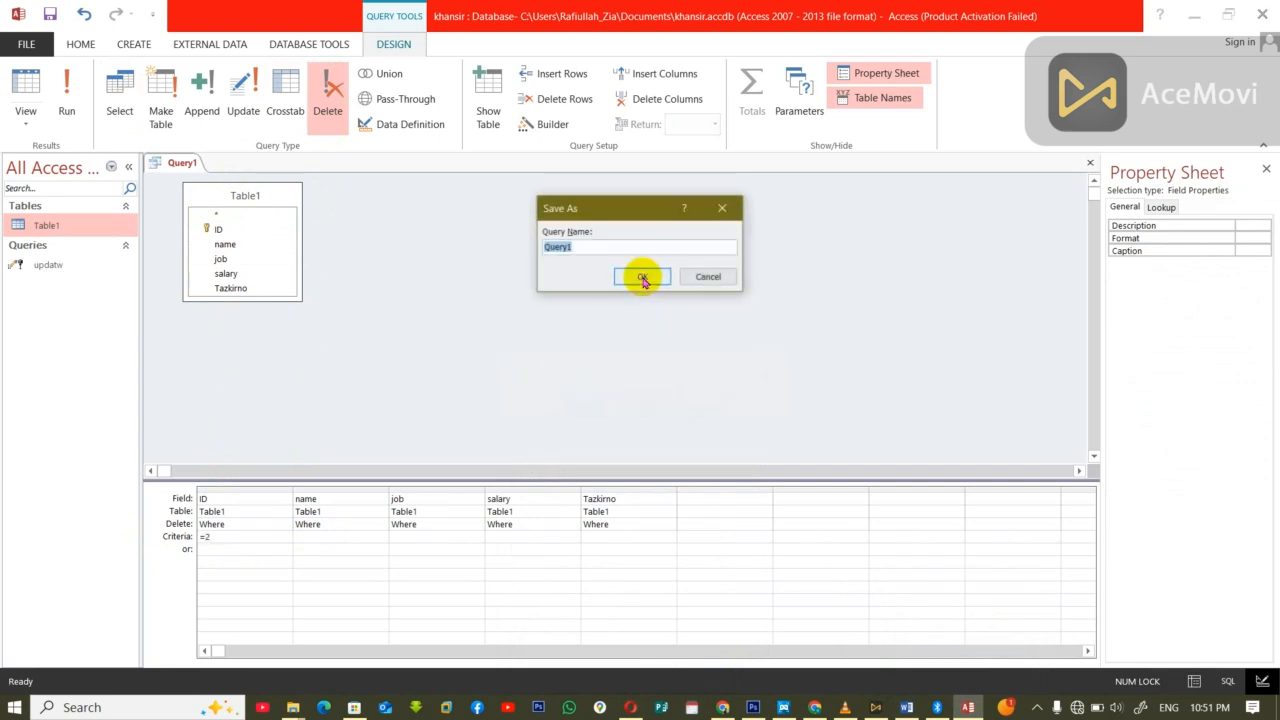
pyautogui.write('del')
pyautogui.click(642, 277)
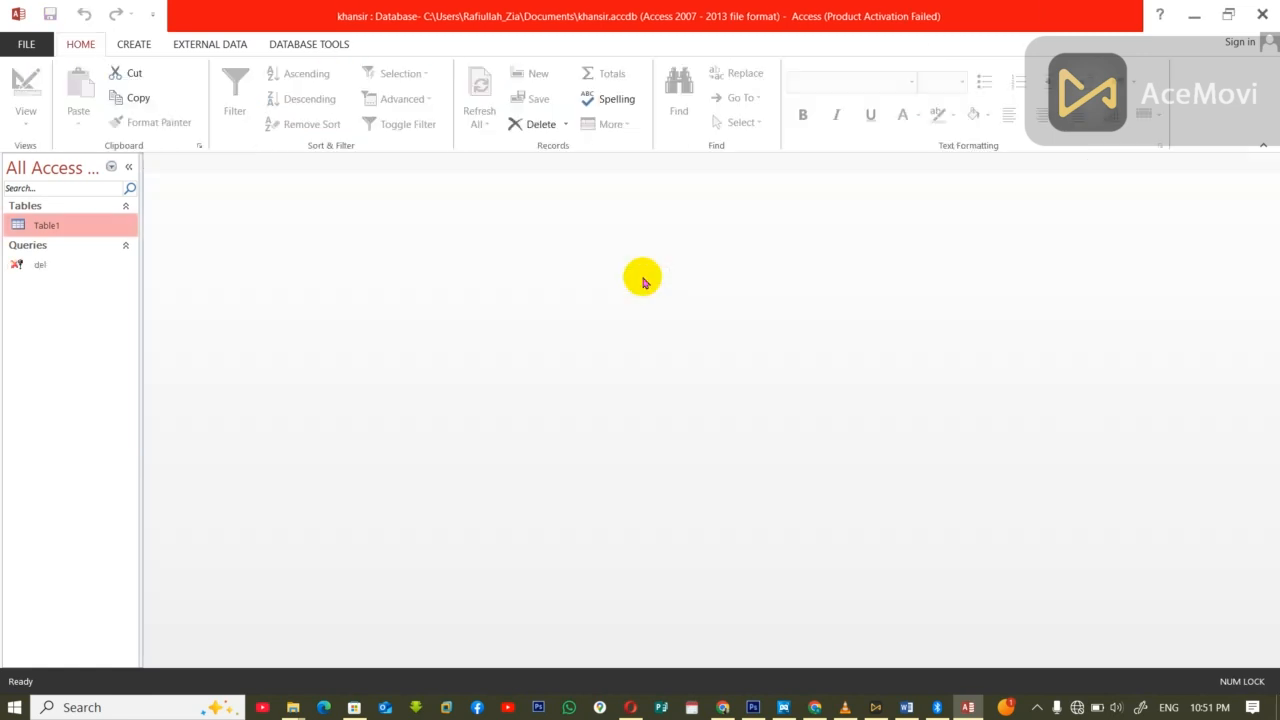
# Check the records in Table1, close the table, and run the del query to delete the employee with ID 2.
pyautogui.doubleClick(47, 225)
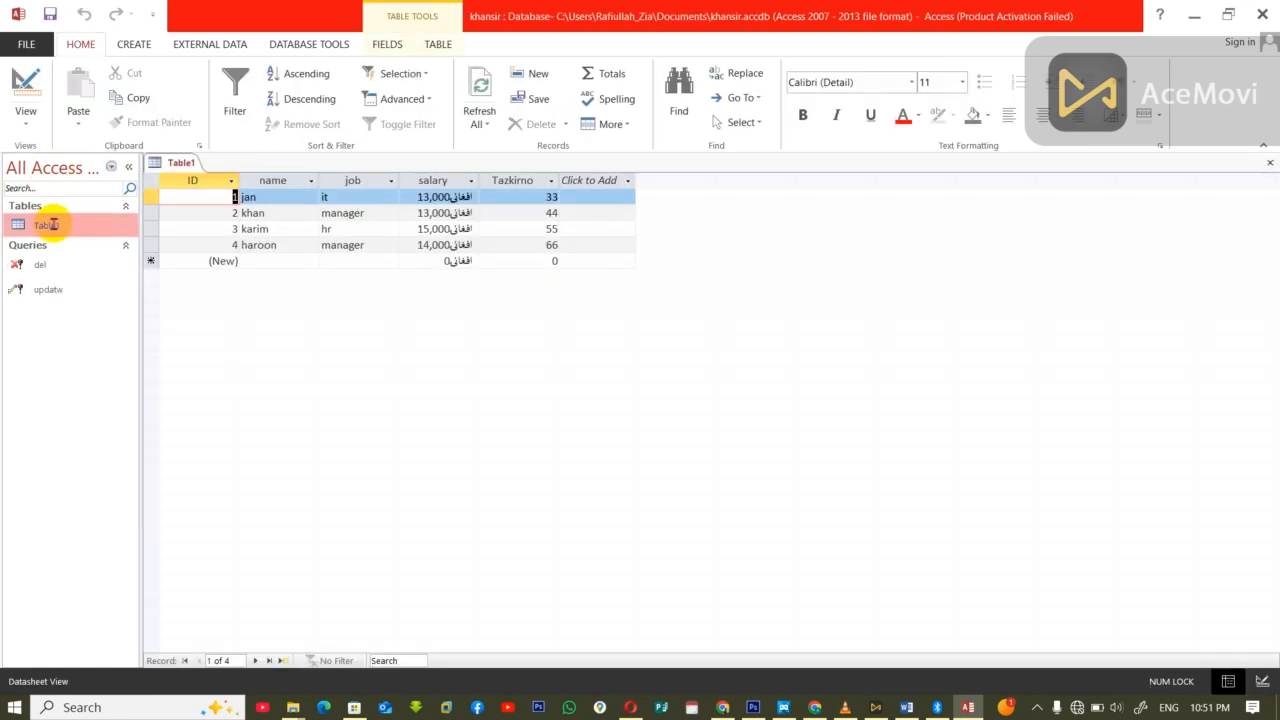
pyautogui.hotkey('ctrl', 'w')
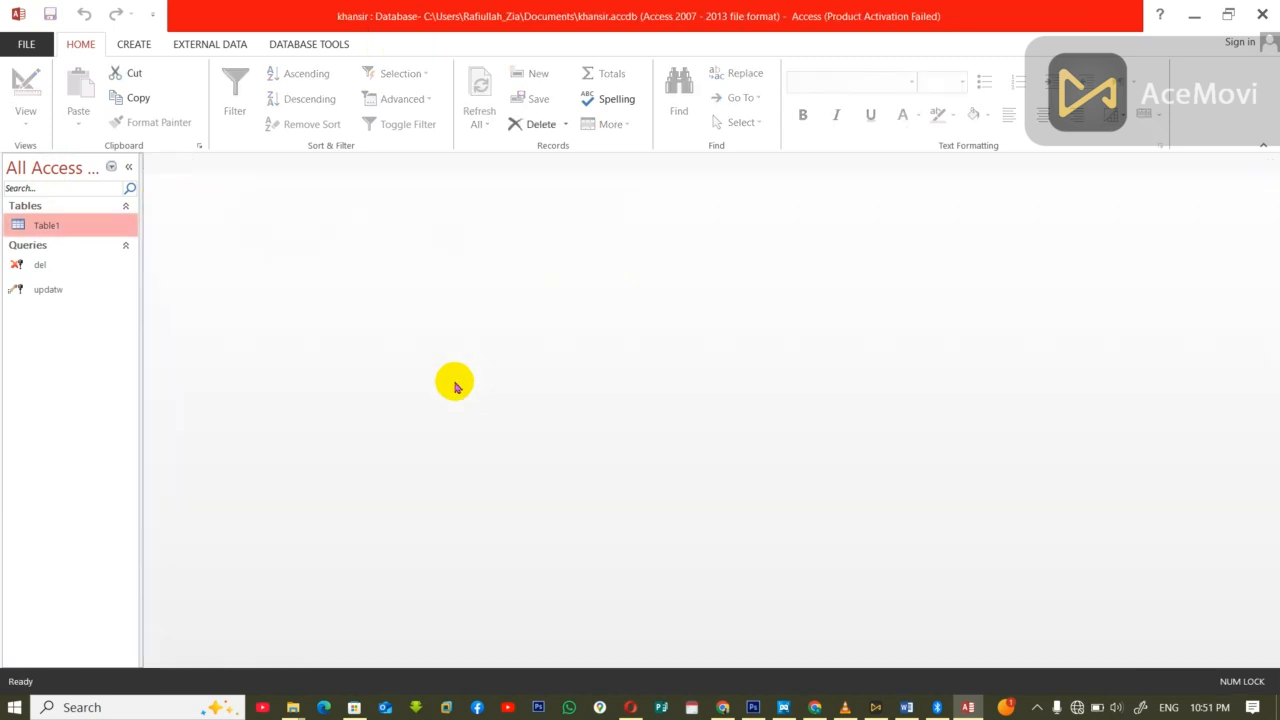
pyautogui.doubleClick(70, 268)
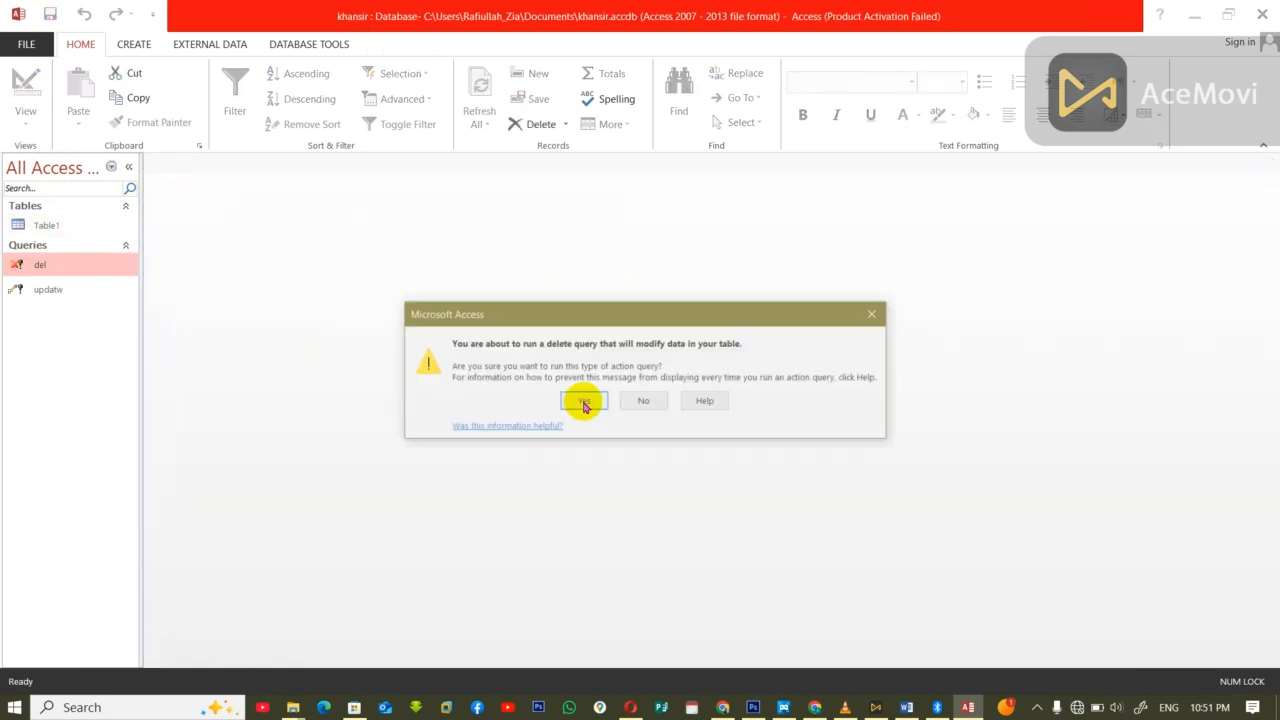
pyautogui.click(580, 402)
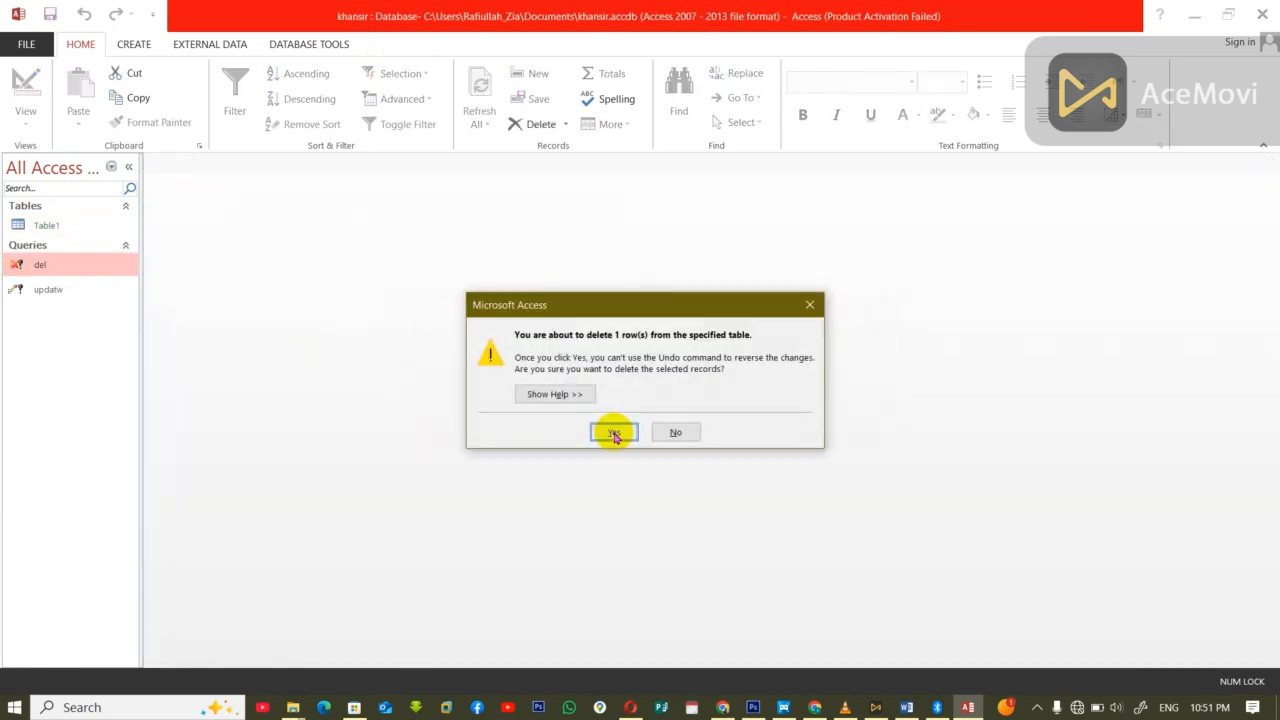
pyautogui.click(614, 433)
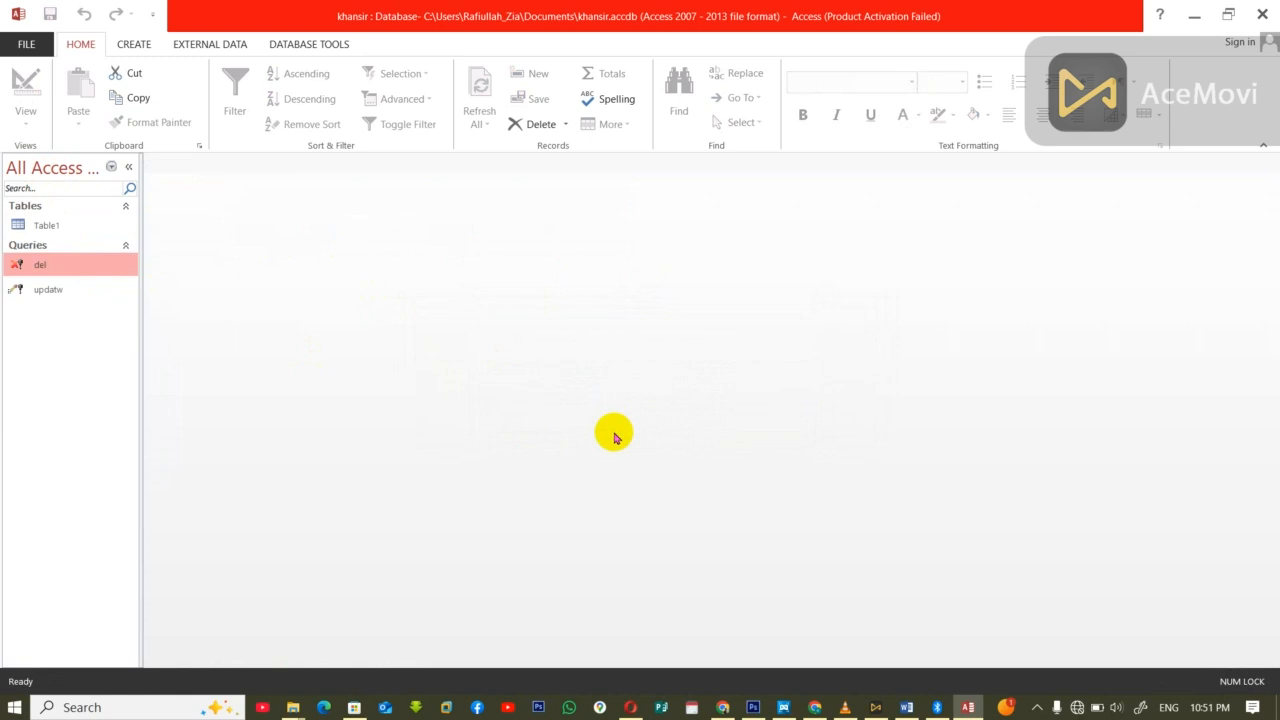
# Re-add the deleted employee to Table1 with job it, salary 3000 and a Tazkirno number, and close the table.
pyautogui.doubleClick(45, 225)
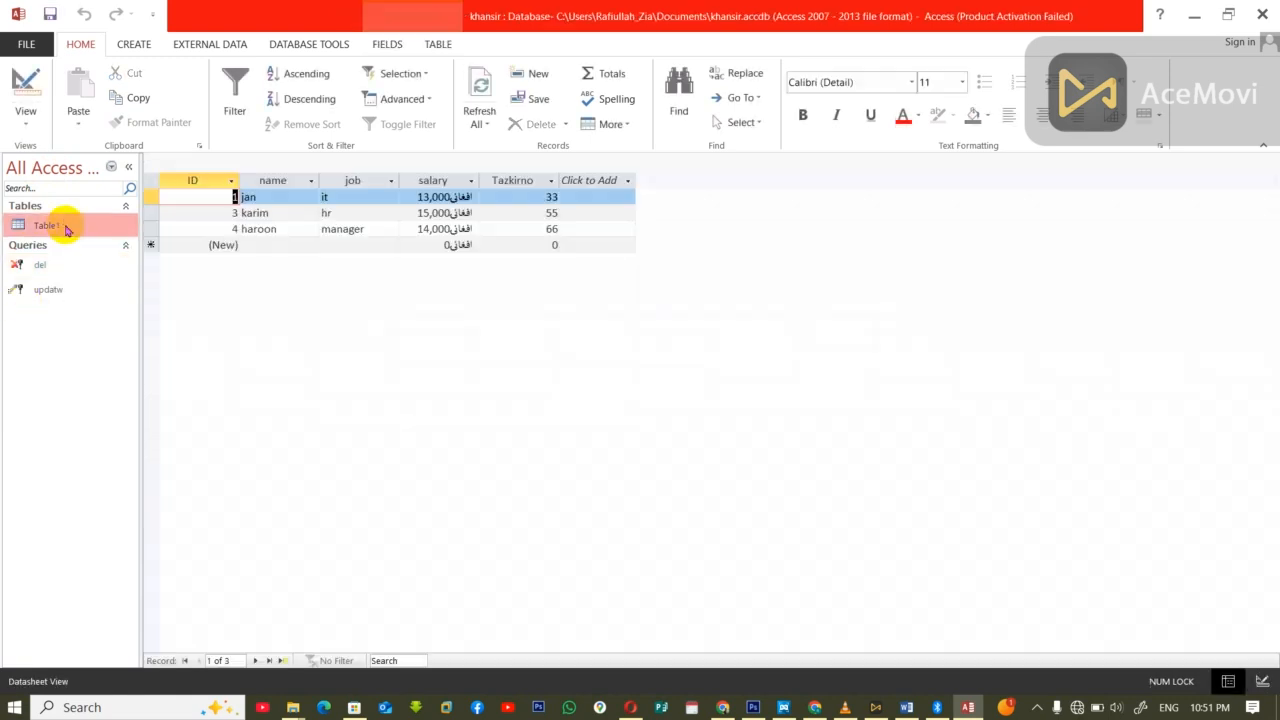
pyautogui.click(270, 244)
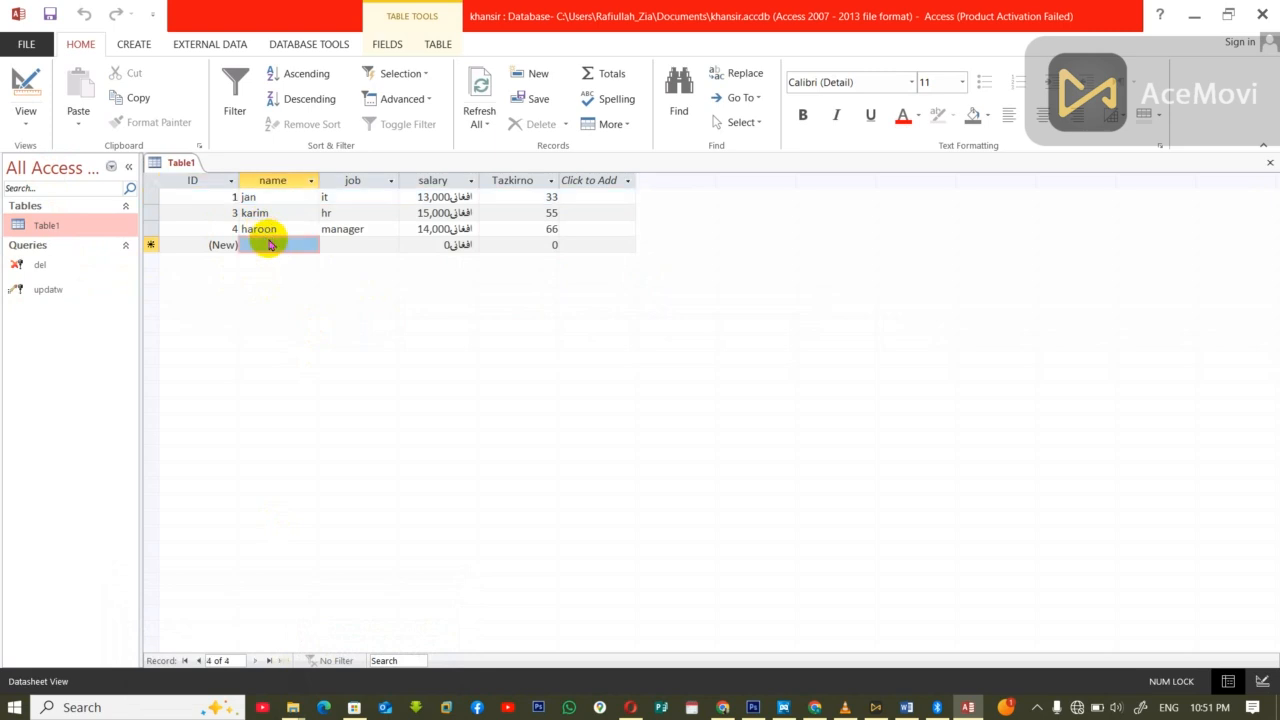
pyautogui.write('khan')
pyautogui.press('Tab')
pyautogui.write('it')
pyautogui.press('Tab')
pyautogui.write('3000')
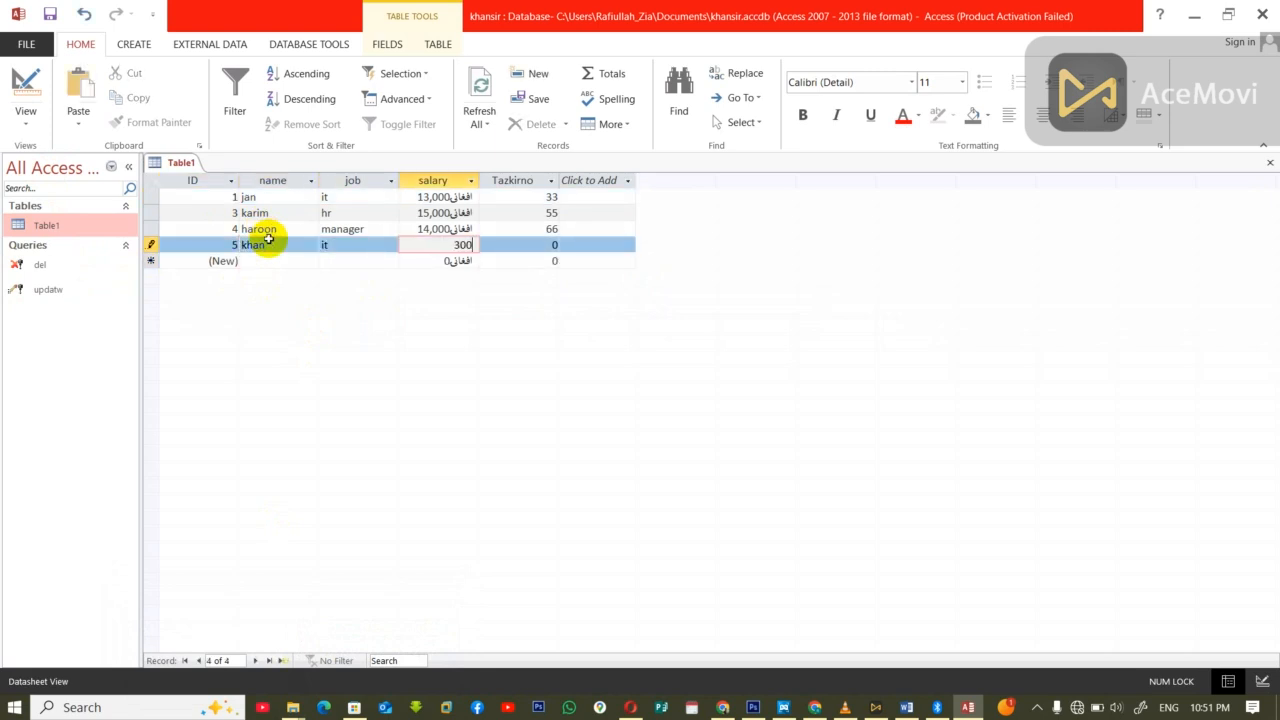
pyautogui.press('Tab')
pyautogui.write('99')
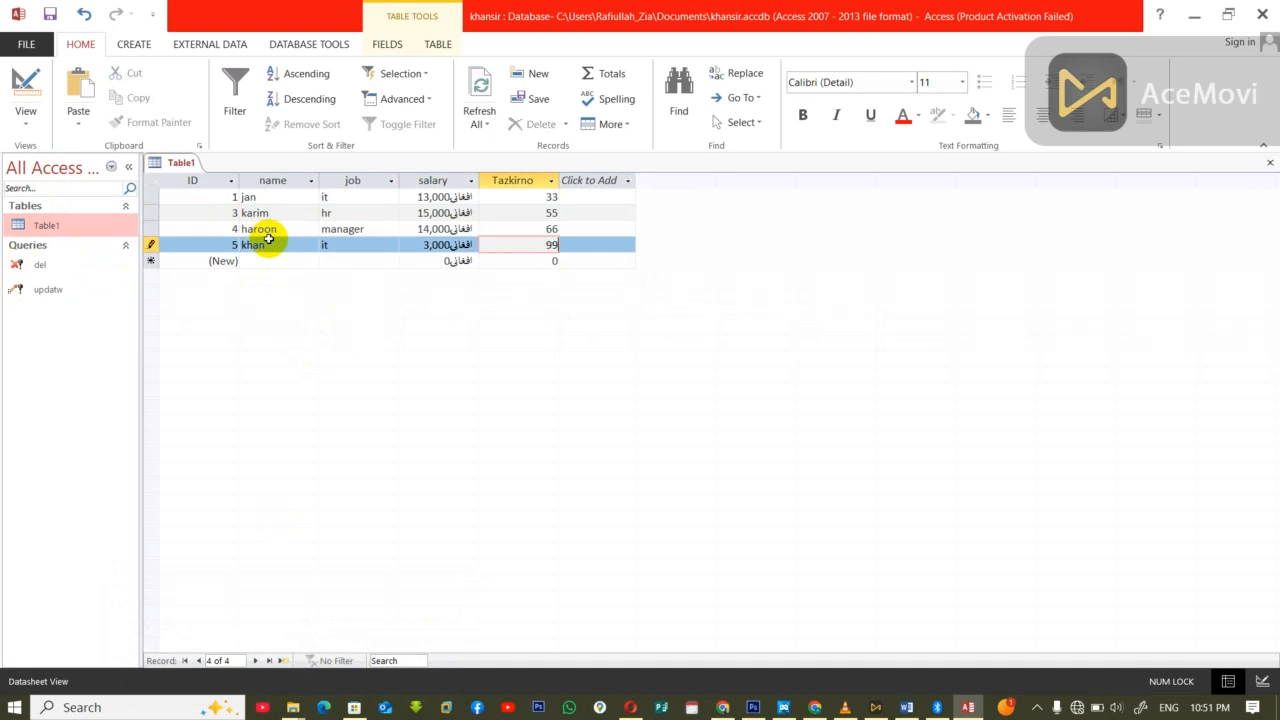
pyautogui.press('Tab')
pyautogui.hotkey('ctrl', 'w')
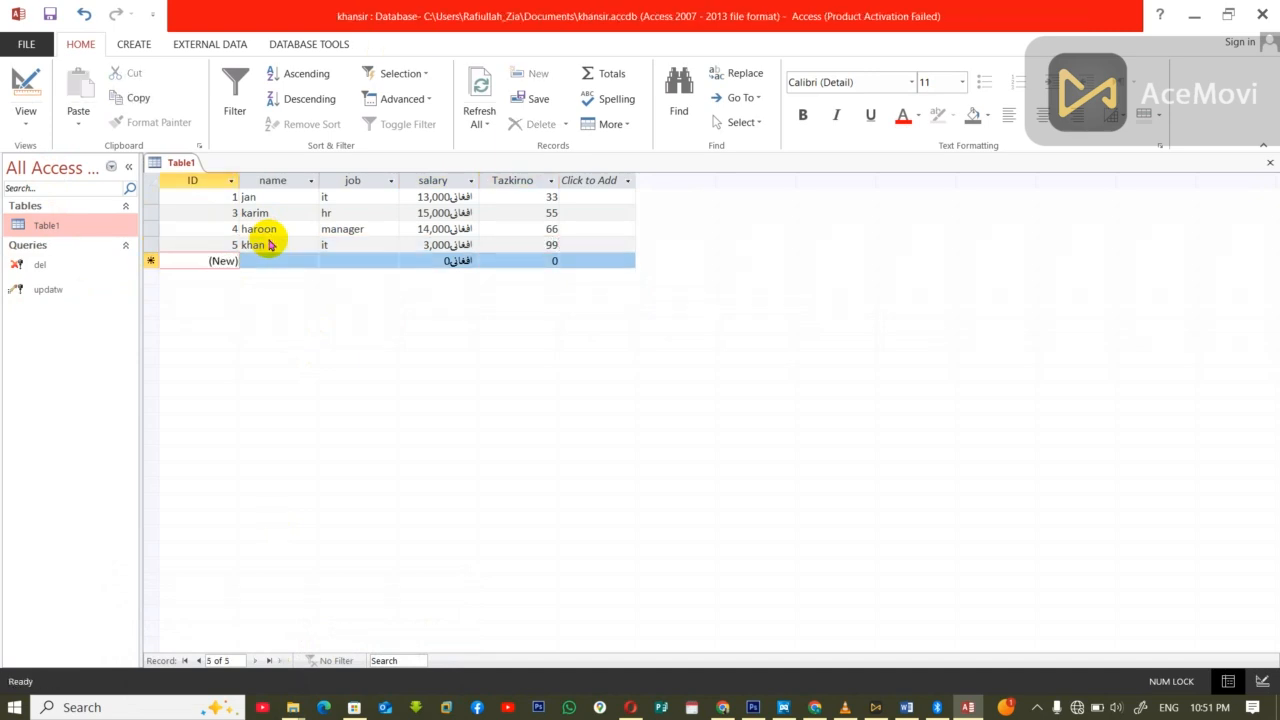
# Delete the del query from the database.
pyautogui.click(45, 265)
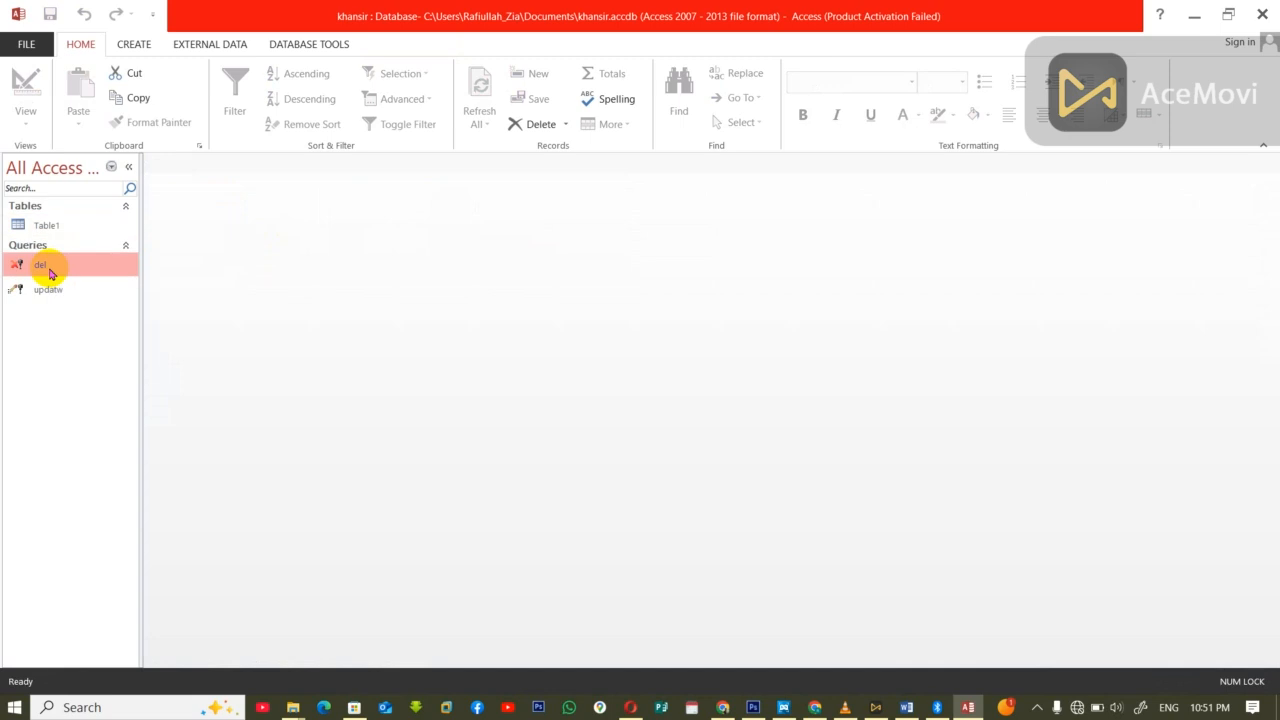
pyautogui.press('Delete')
pyautogui.click(582, 407)
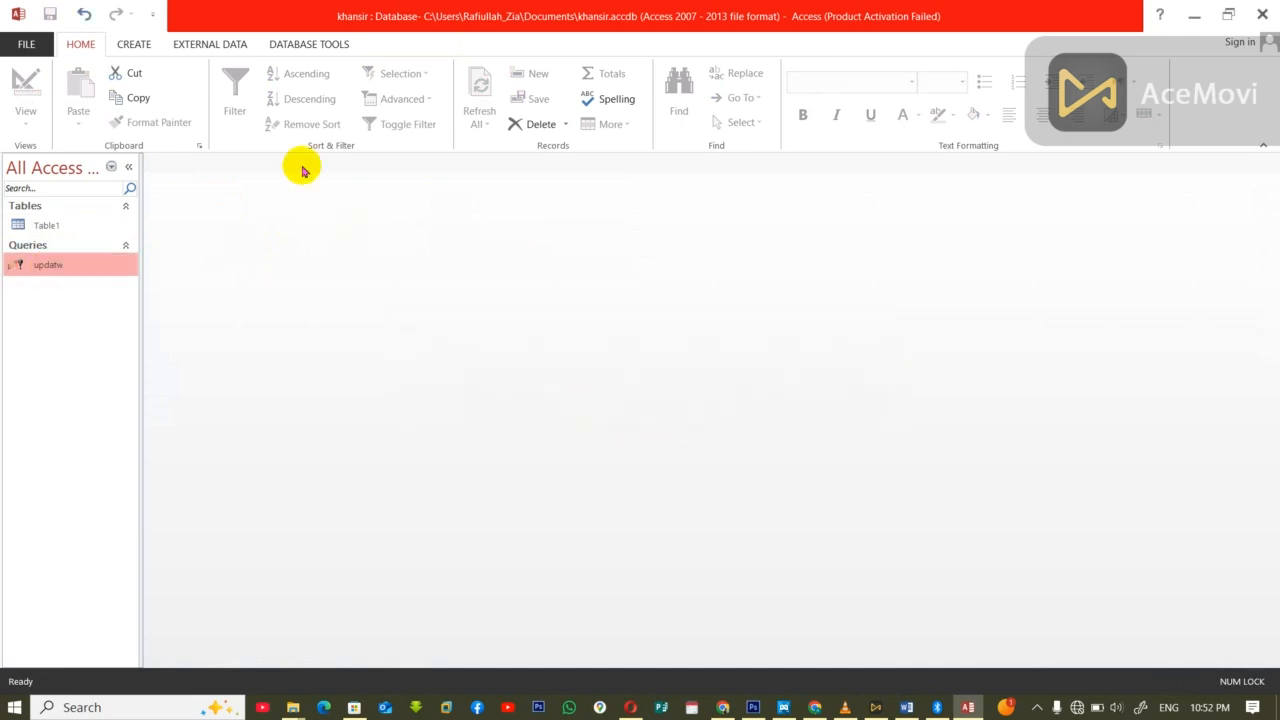
# Create a new query in design view based on Table1 and add all its fields to the query grid.
pyautogui.click(128, 44)
pyautogui.click(262, 126)
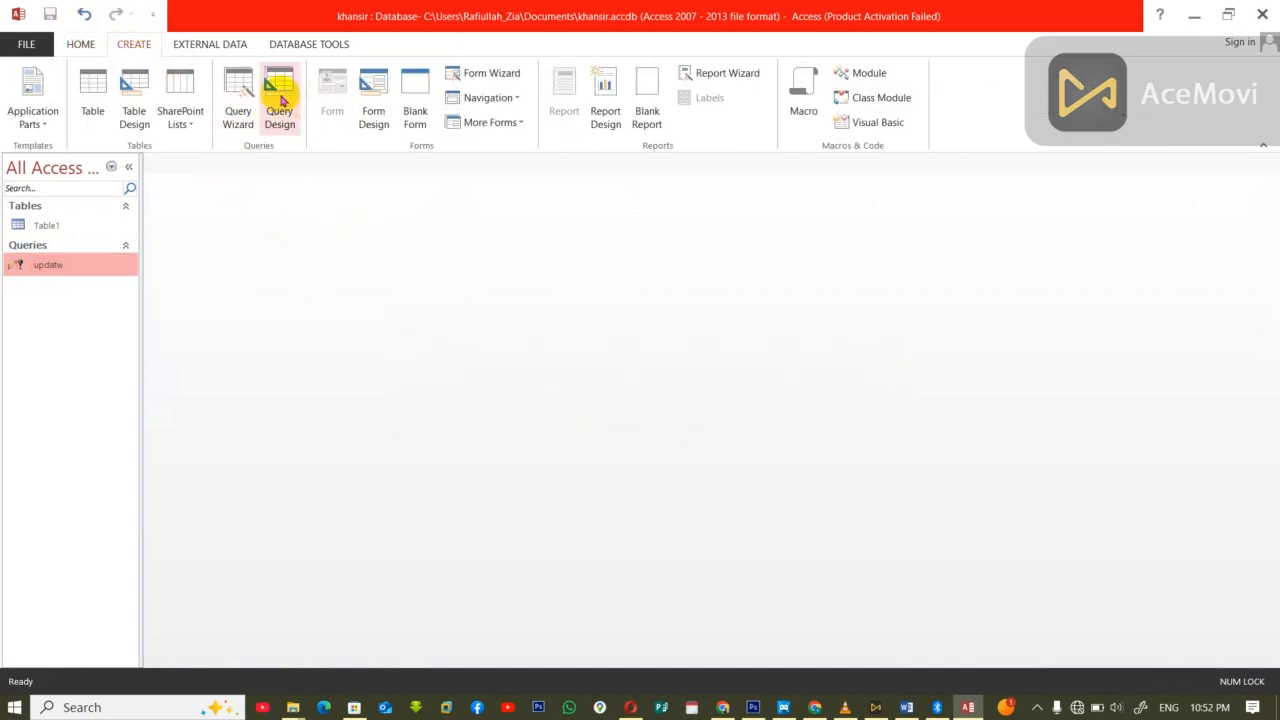
pyautogui.moveTo(815, 707)
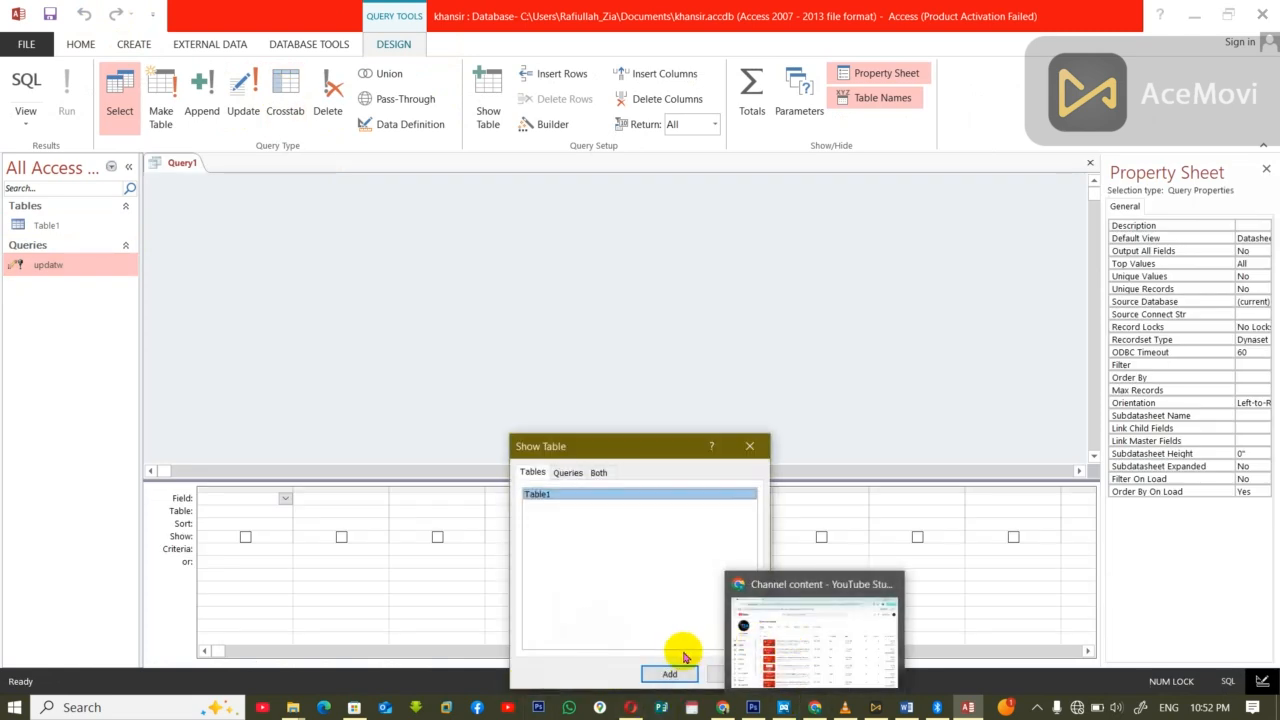
pyautogui.click(669, 674)
pyautogui.click(713, 676)
pyautogui.doubleClick(247, 195)
pyautogui.moveTo(213, 240); pyautogui.dragTo(230, 496)
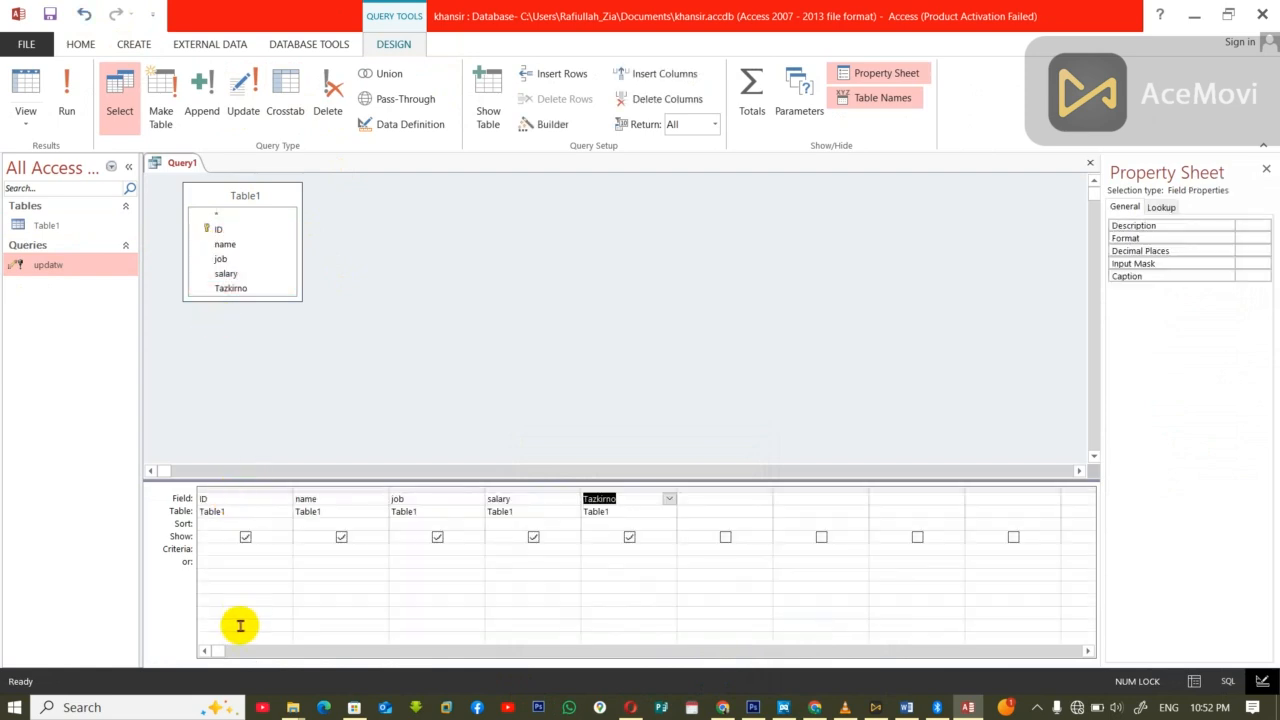
# Set the name field's criterion to the first employee's name and save the query as Query1.
pyautogui.click(237, 551)
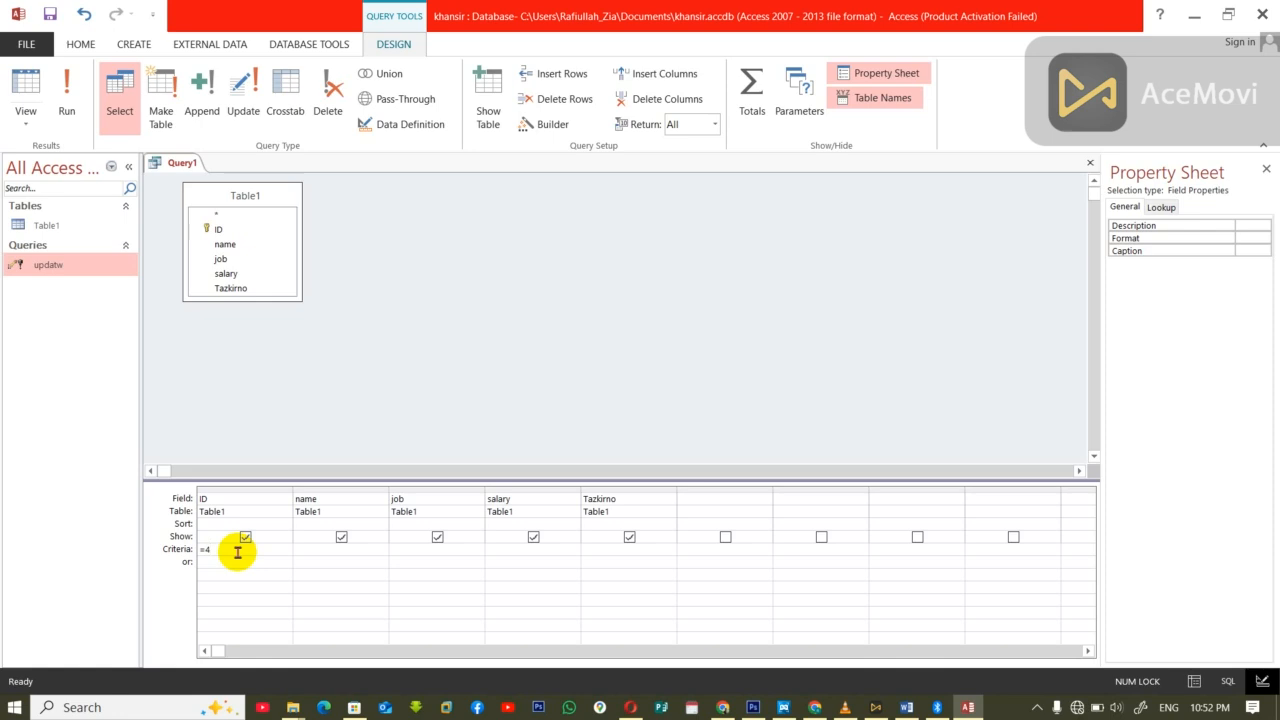
pyautogui.press('Tab')
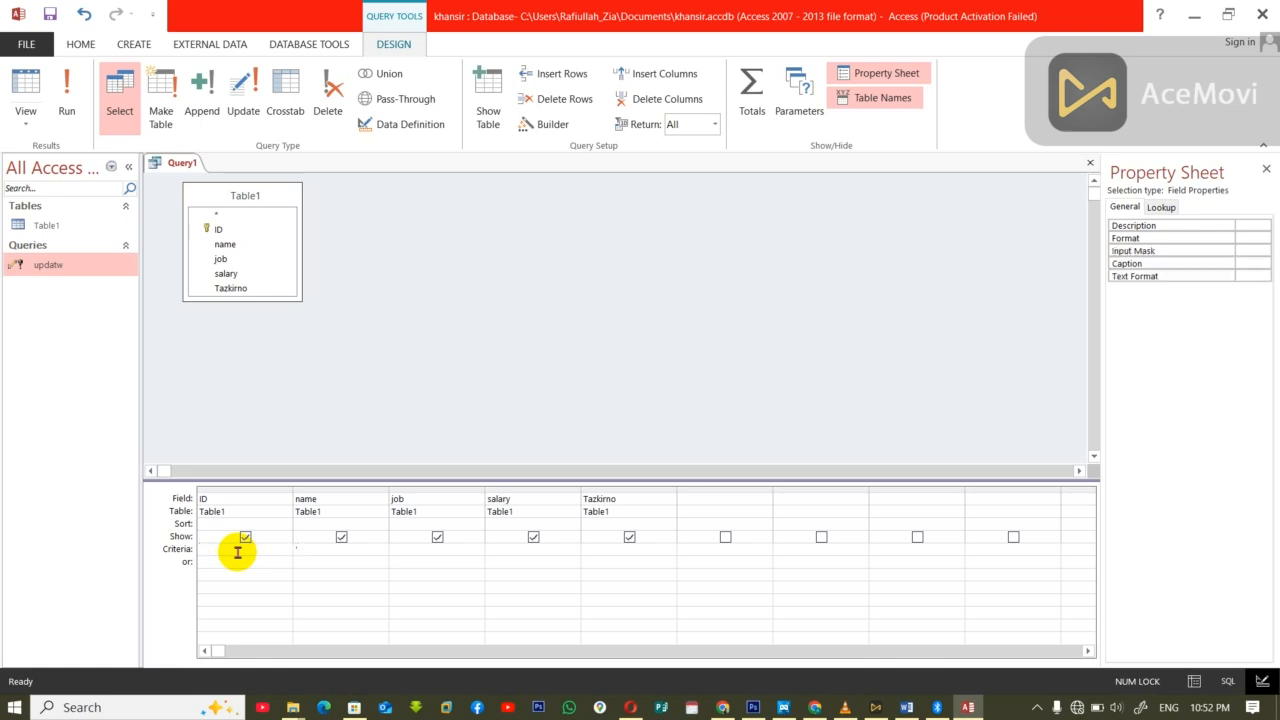
pyautogui.hotkey('ctrl', 'w')
pyautogui.click(580, 400)
pyautogui.click(640, 274)
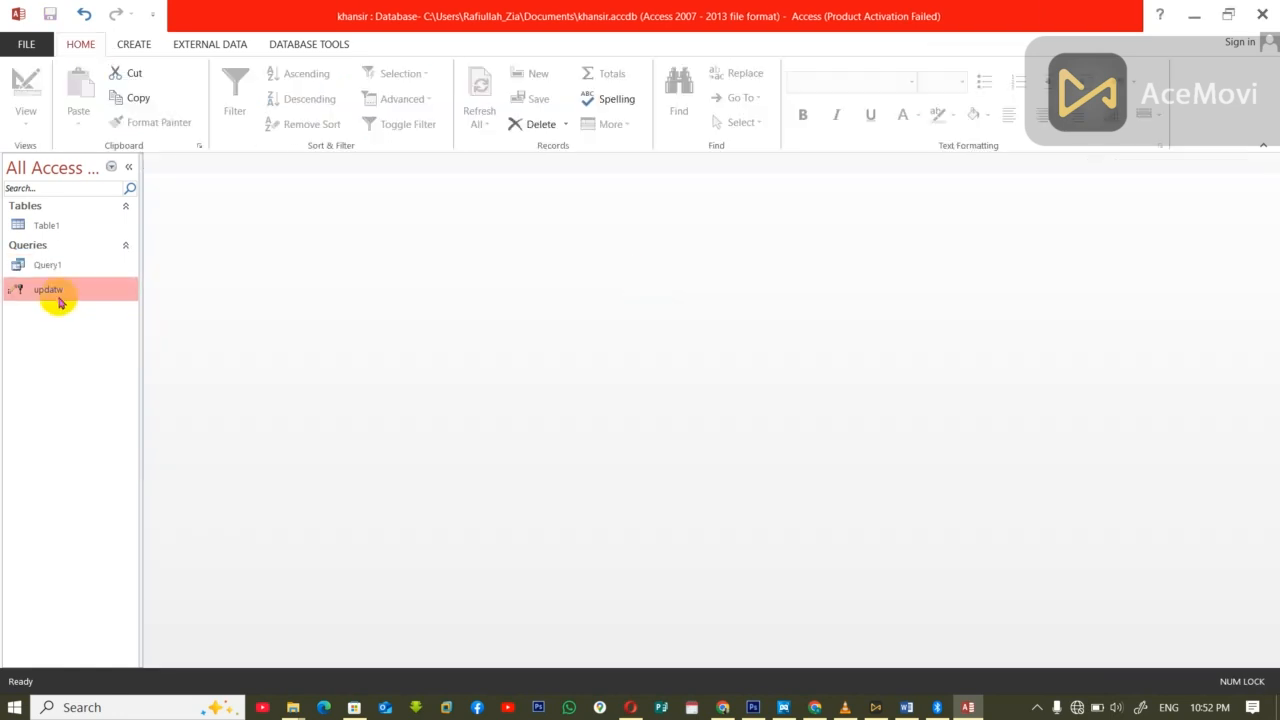
# Check the employee records in Table1 and close the table.
pyautogui.click(48, 227)
pyautogui.doubleClick(48, 227)
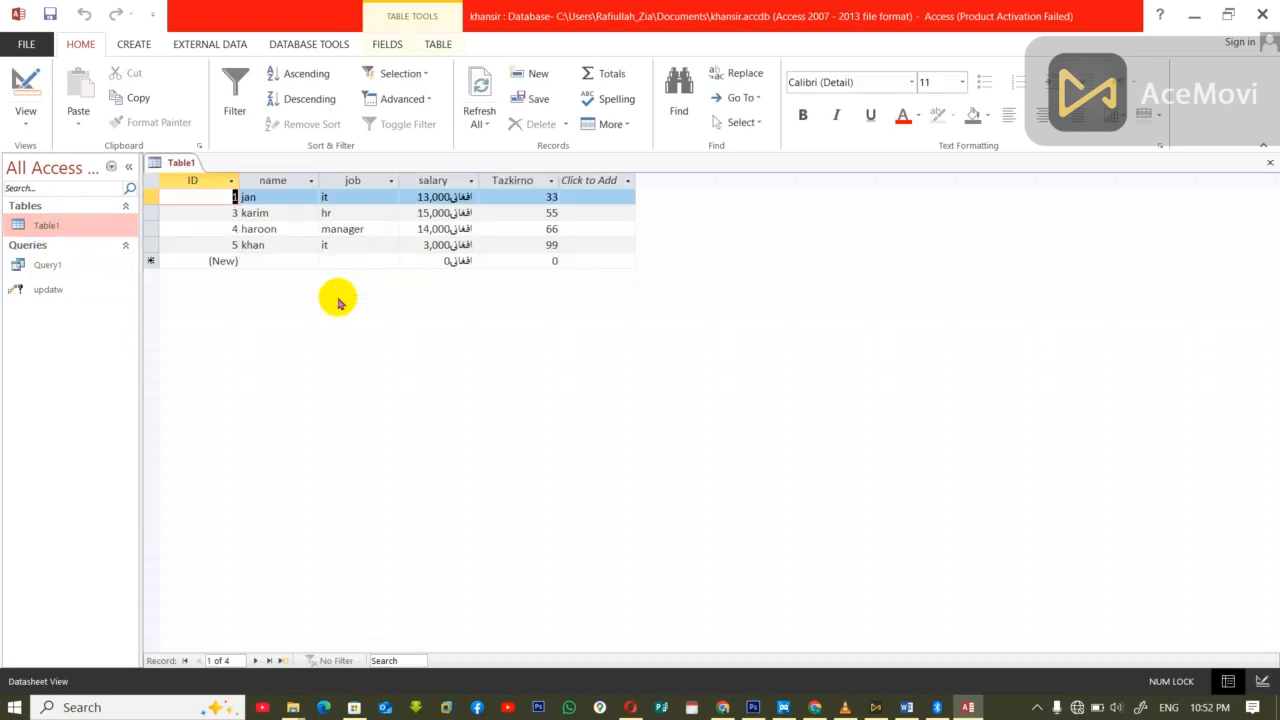
pyautogui.hotkey('ctrl', 'w')
# Open Query1 to review the records it selects, close it and delete the query from the database.
pyautogui.doubleClick(55, 266)
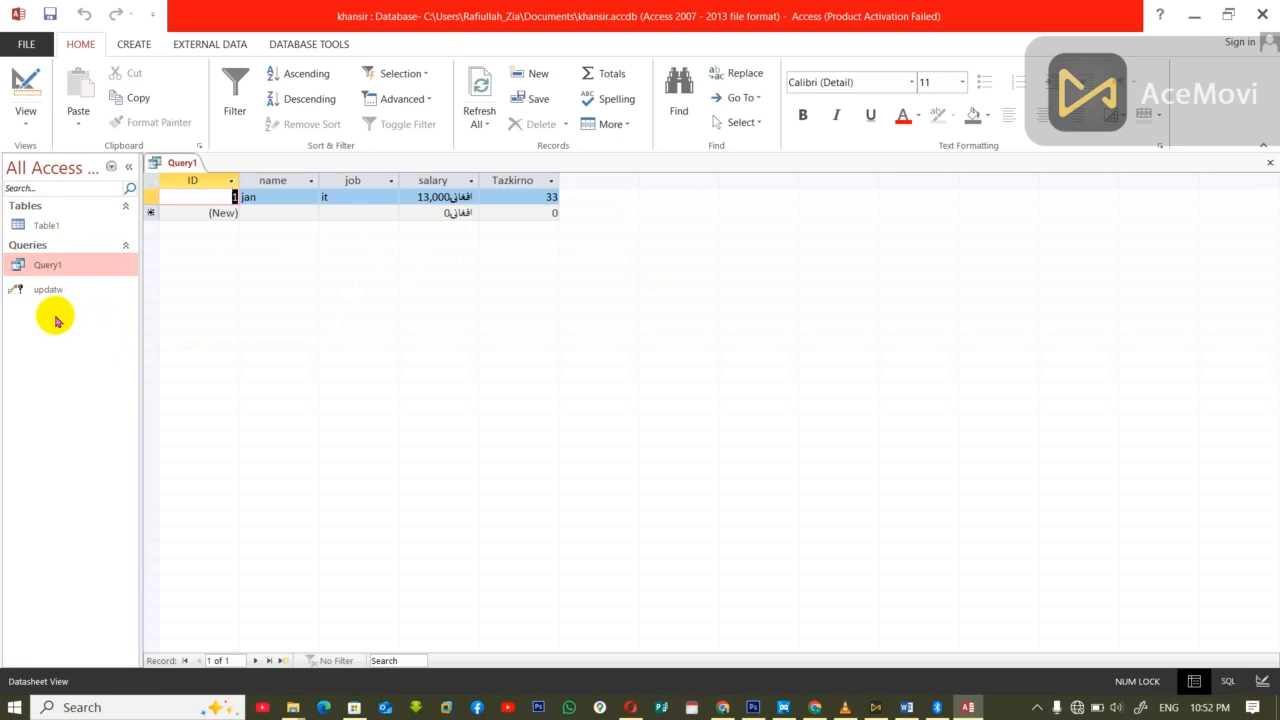
pyautogui.hotkey('ctrl', 'w')
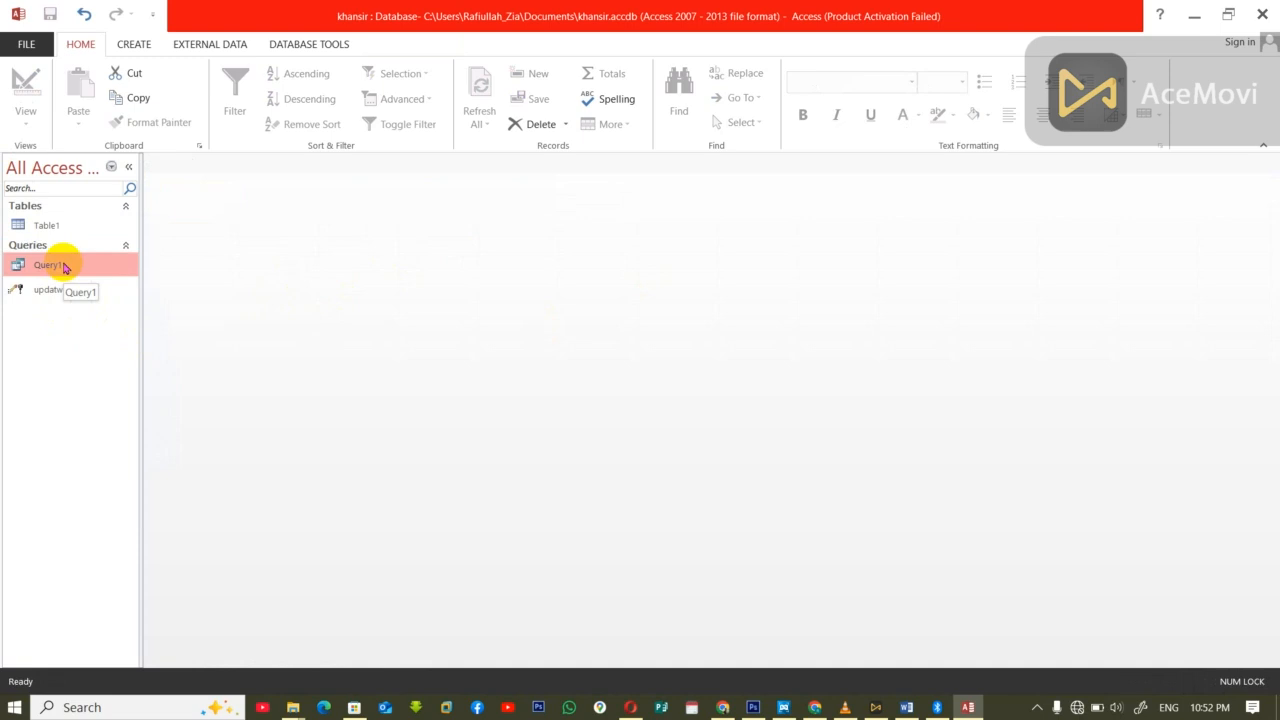
pyautogui.press('Delete')
pyautogui.click(580, 407)
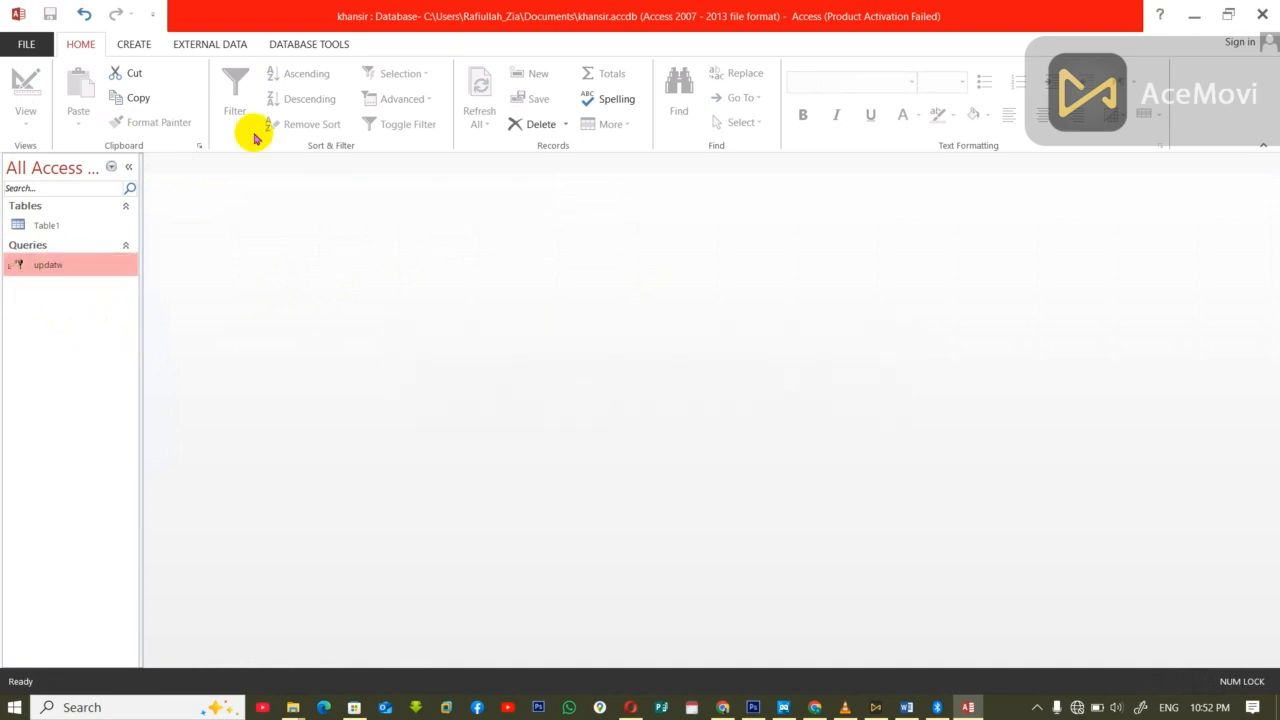
# Create another design view query on Table1 and place all the table's fields in the query grid.
pyautogui.click(134, 44)
pyautogui.click(277, 92)
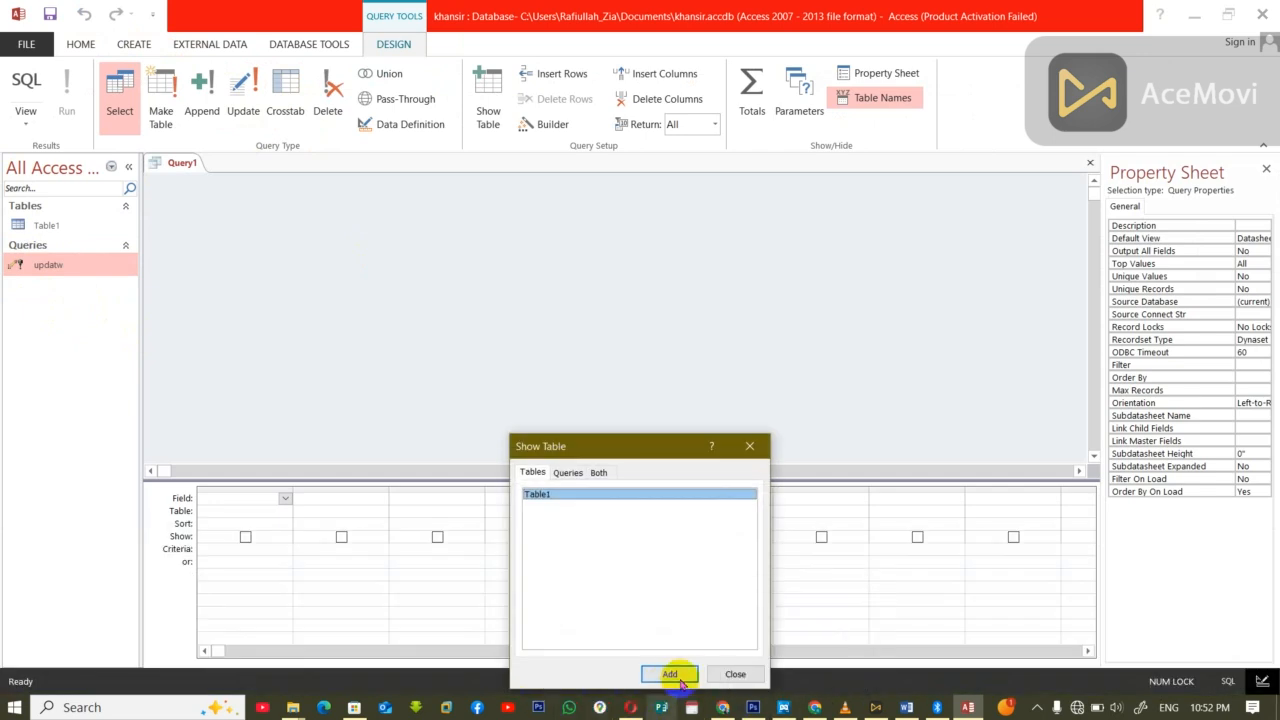
pyautogui.click(669, 674)
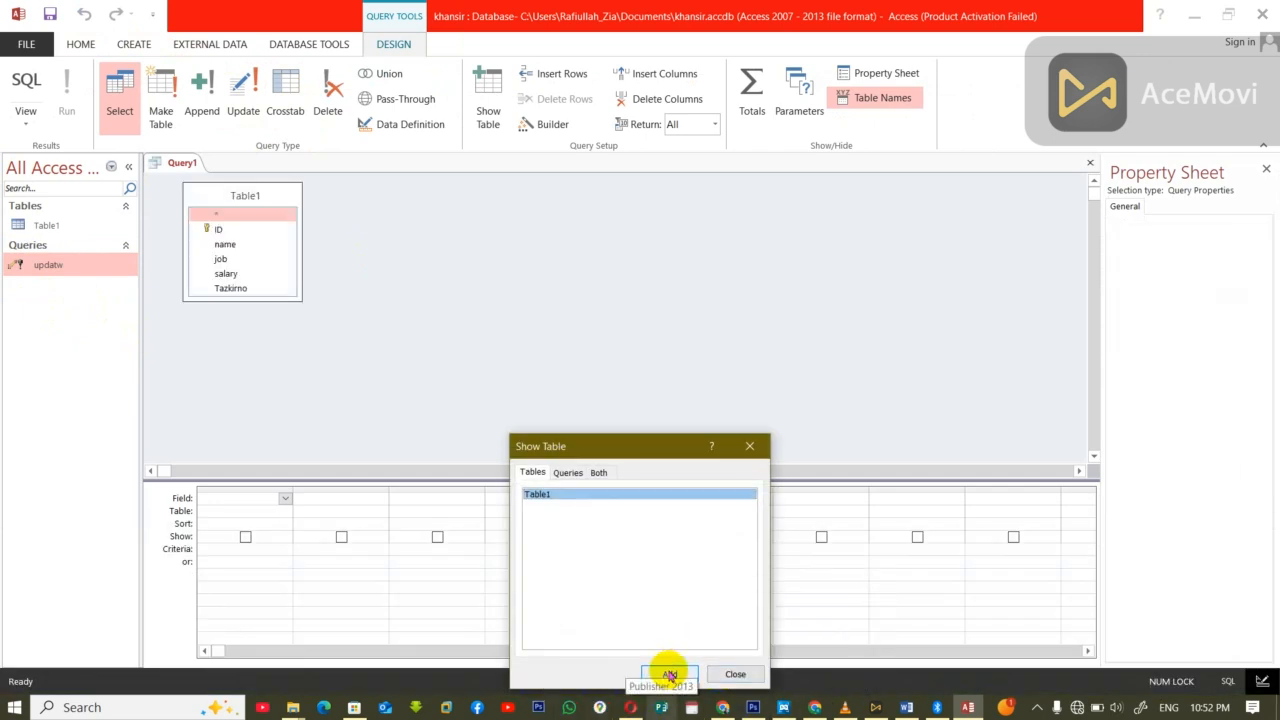
pyautogui.click(736, 674)
pyautogui.doubleClick(214, 195)
pyautogui.moveTo(219, 260); pyautogui.dragTo(229, 504)
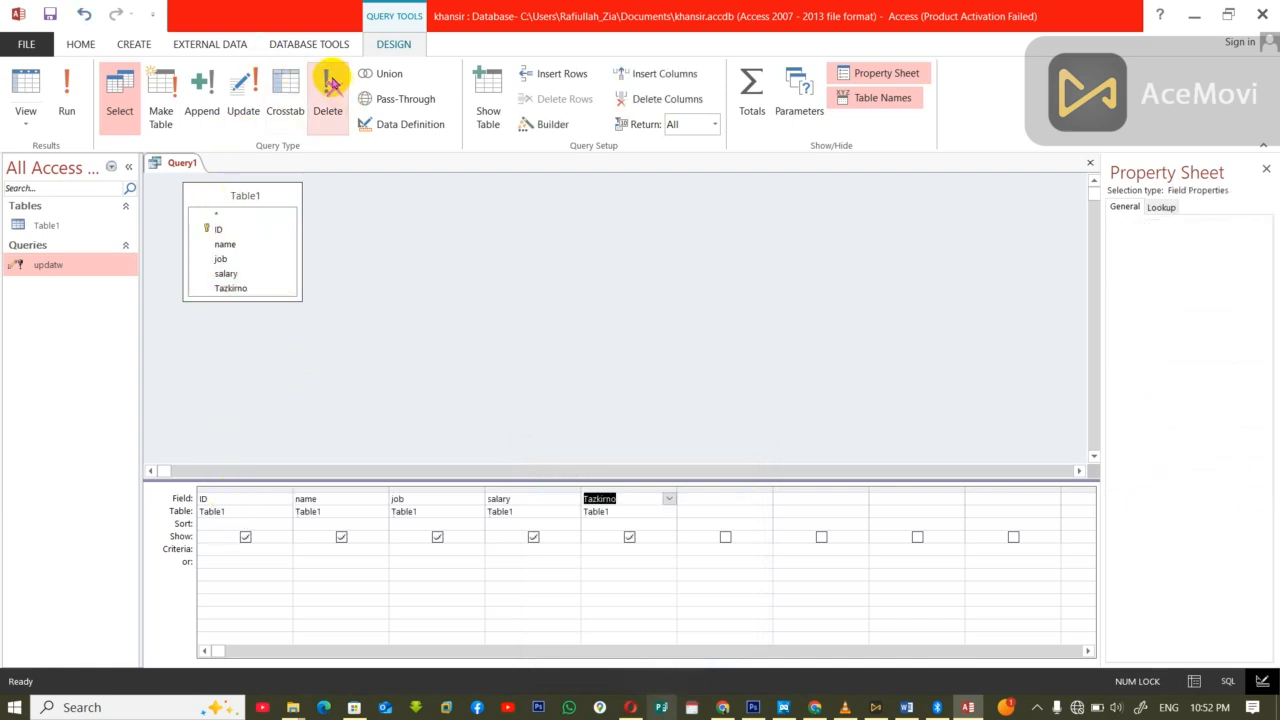
# Change the query type to Delete with the first employee's name as the name criterion, and save the query as delet.
pyautogui.click(330, 88)
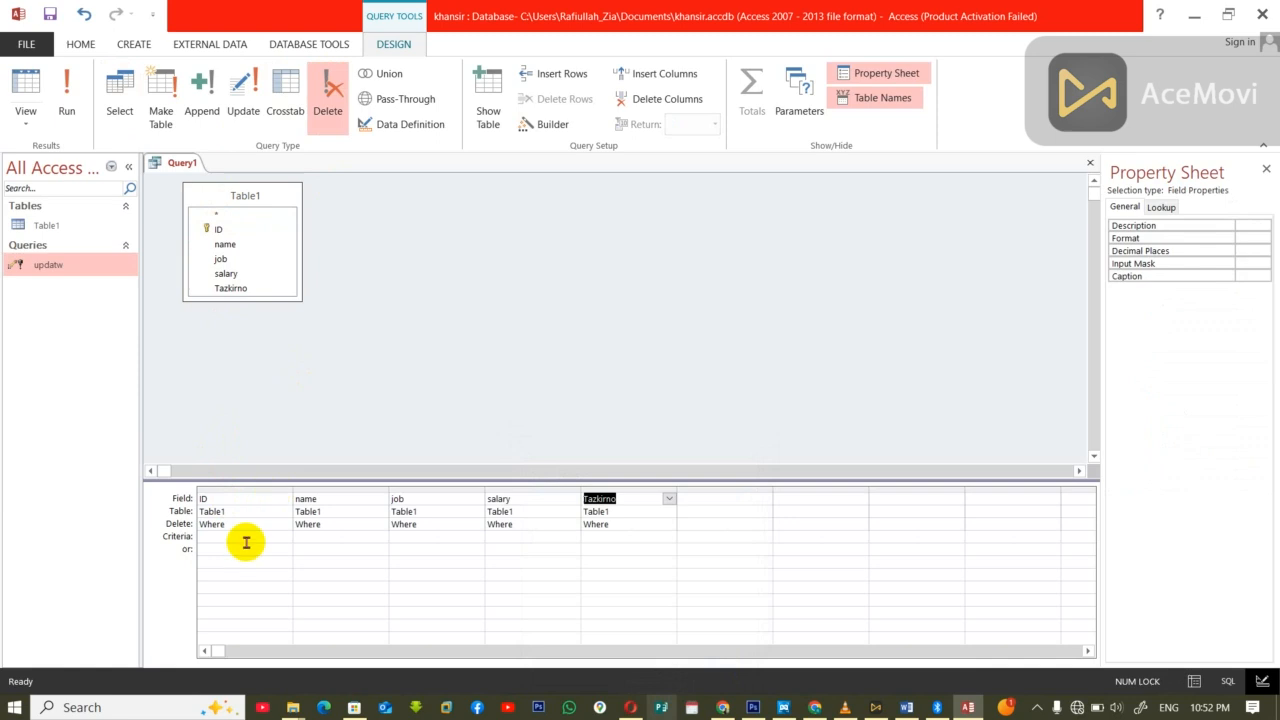
pyautogui.click(324, 536)
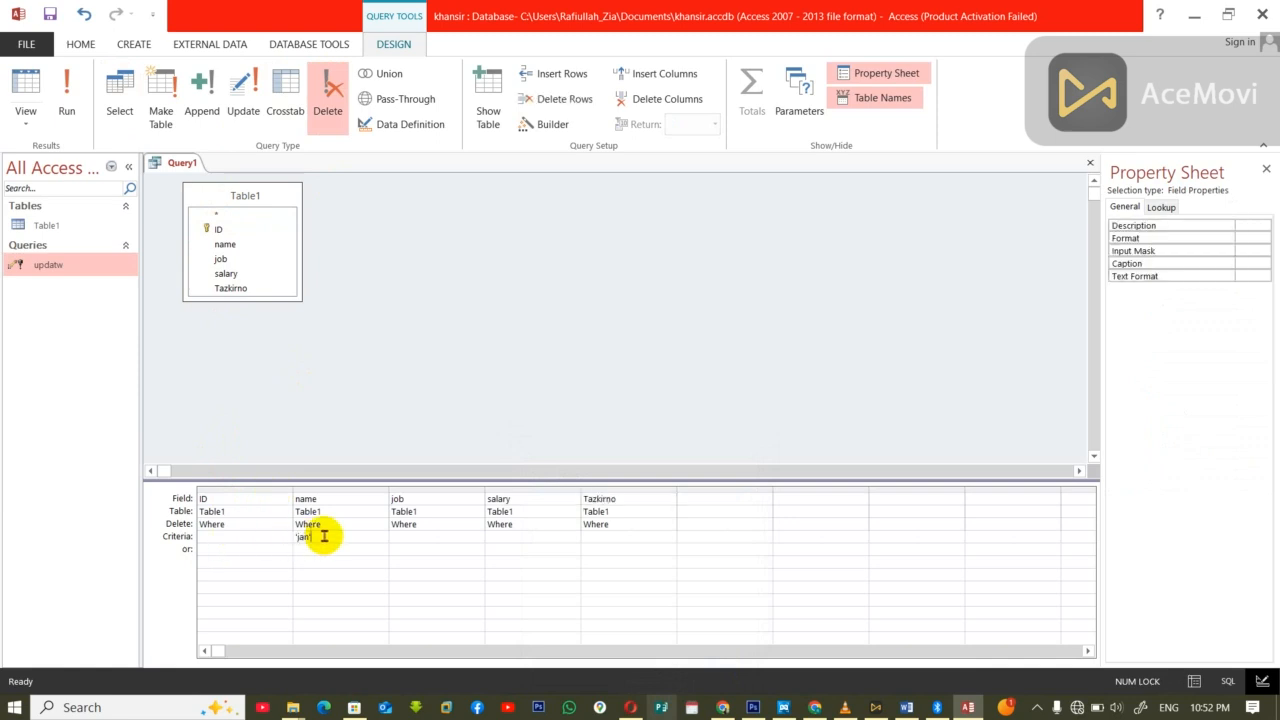
pyautogui.hotkey('ctrl', 'w')
pyautogui.click(580, 398)
pyautogui.write('delet')
pyautogui.click(642, 276)
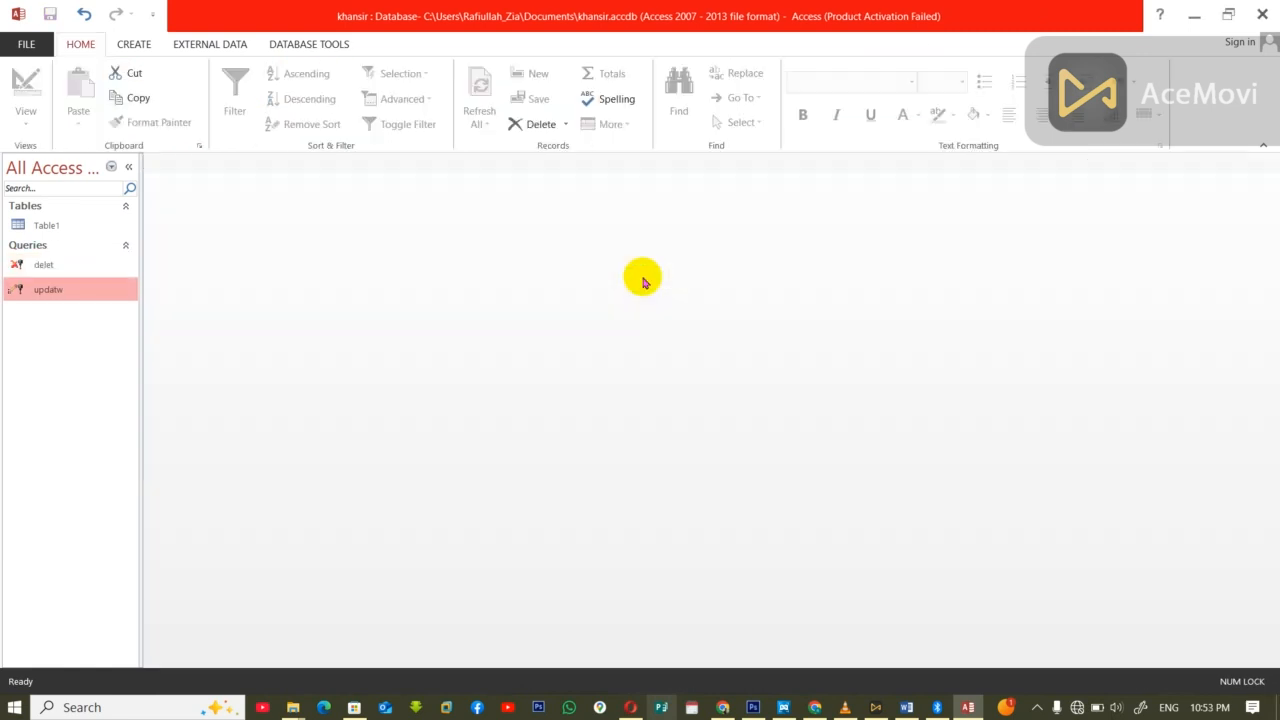
# Run the delet query to delete the first employee's record from Table1.
pyautogui.doubleClick(42, 266)
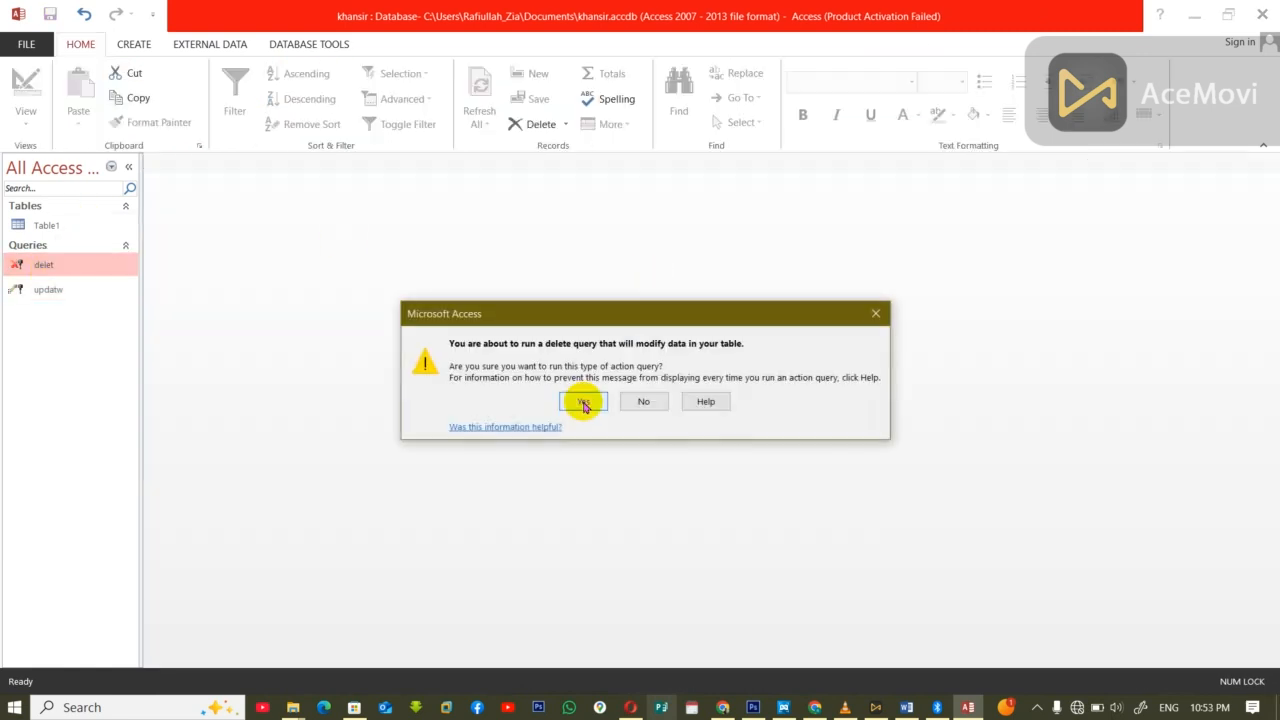
pyautogui.click(598, 400)
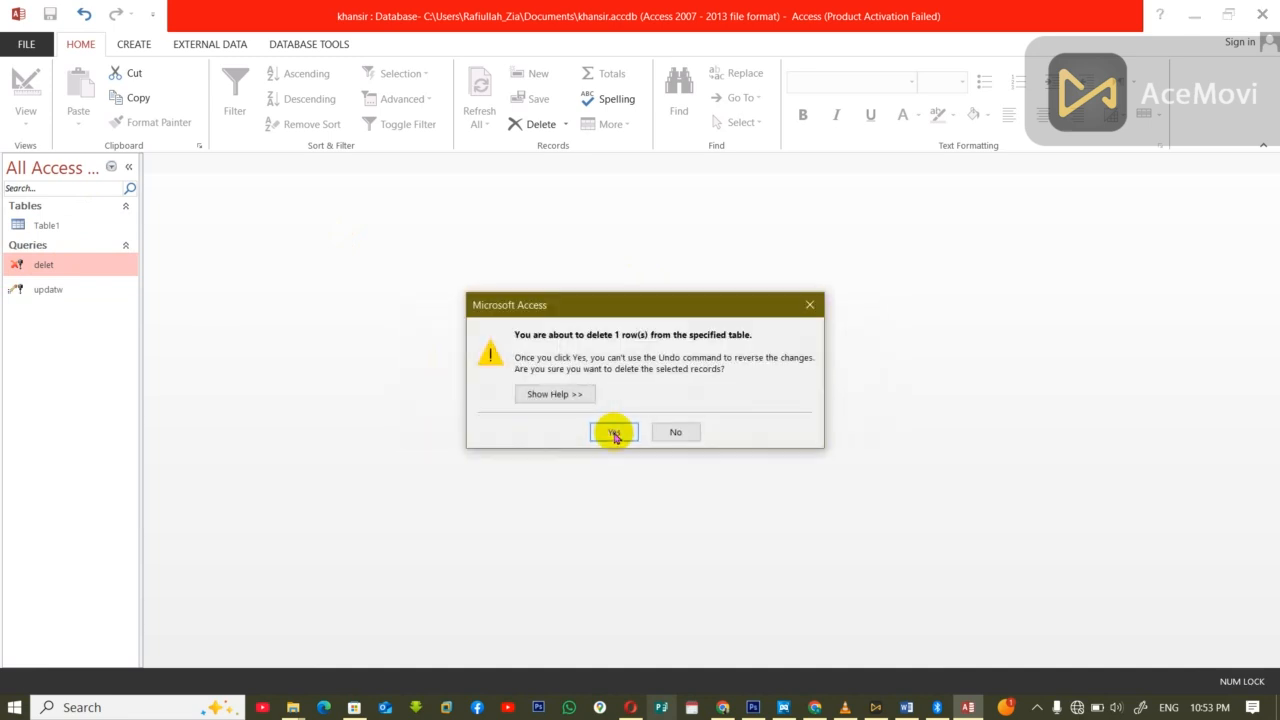
pyautogui.click(614, 432)
# Add a new record to Table1 with the employee's name, job manager and salary 3,000.
pyautogui.doubleClick(84, 226)
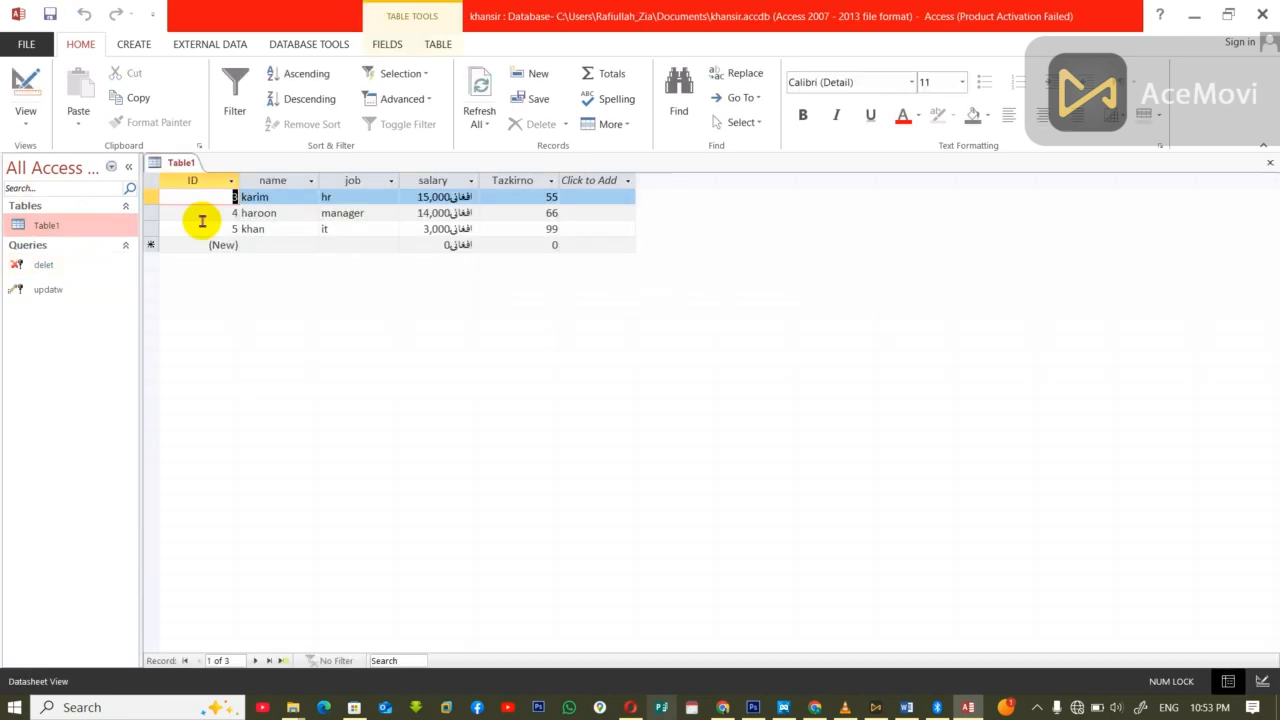
pyautogui.click(247, 243)
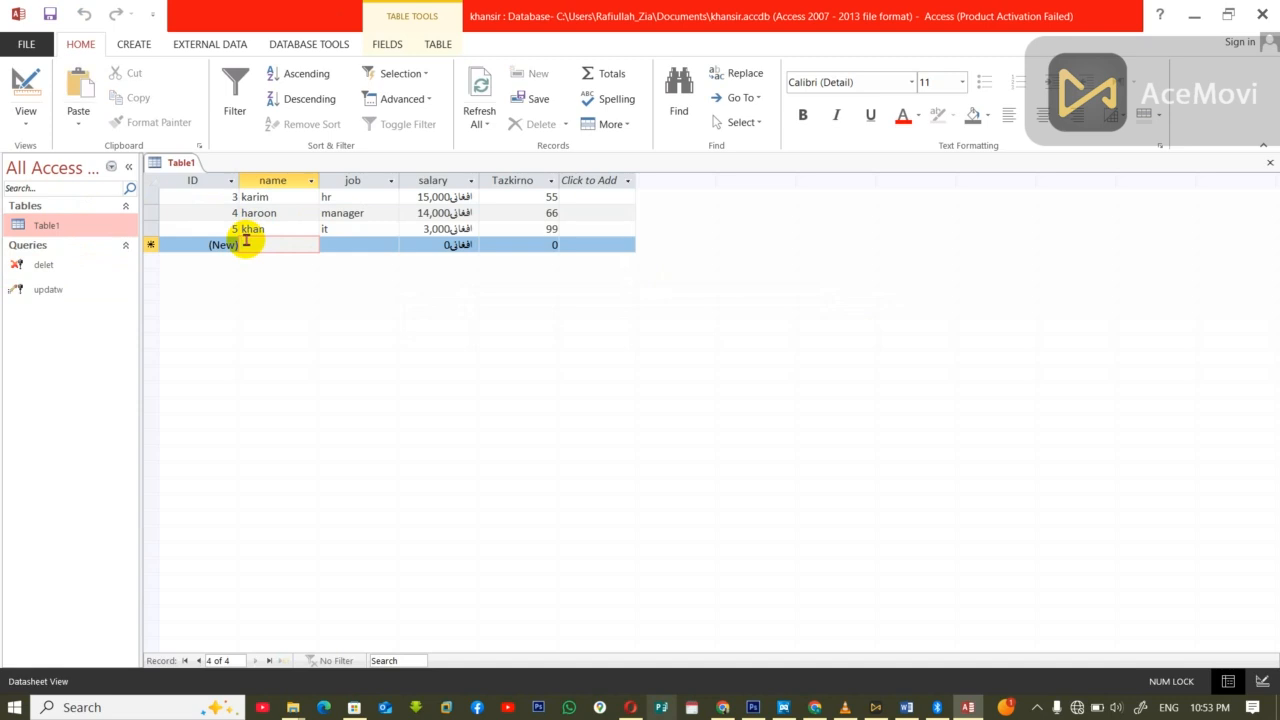
pyautogui.write('jan')
pyautogui.press('Tab')
pyautogui.write('manager')
pyautogui.press('Tab')
pyautogui.write('3,0')
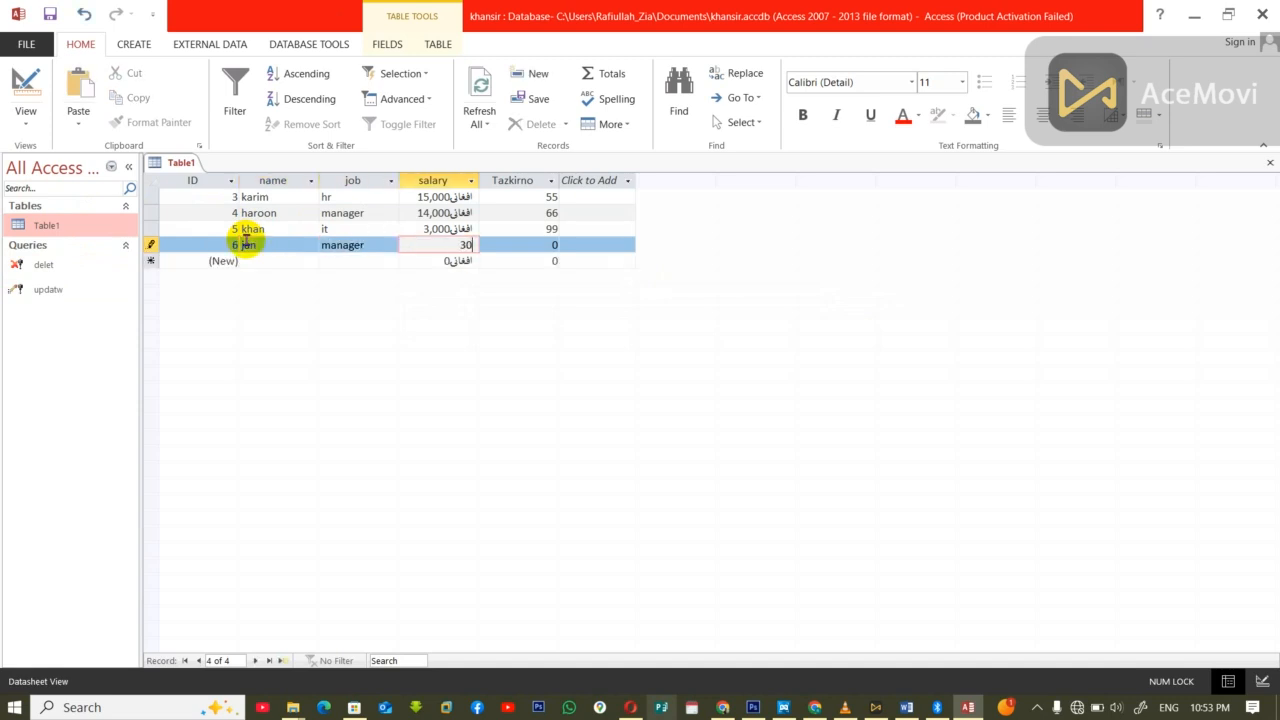
pyautogui.write('00')
# Enter the new employee's number in the Tazkirno field as a numeric value and close Table1.
pyautogui.press('Tab')
pyautogui.write('34')
pyautogui.press('BackSpace')
pyautogui.press('BackSpace')
pyautogui.write('Hi')
pyautogui.press('Down')
pyautogui.press('Up')
pyautogui.press('Up')
pyautogui.press('Up')
pyautogui.press('Up')
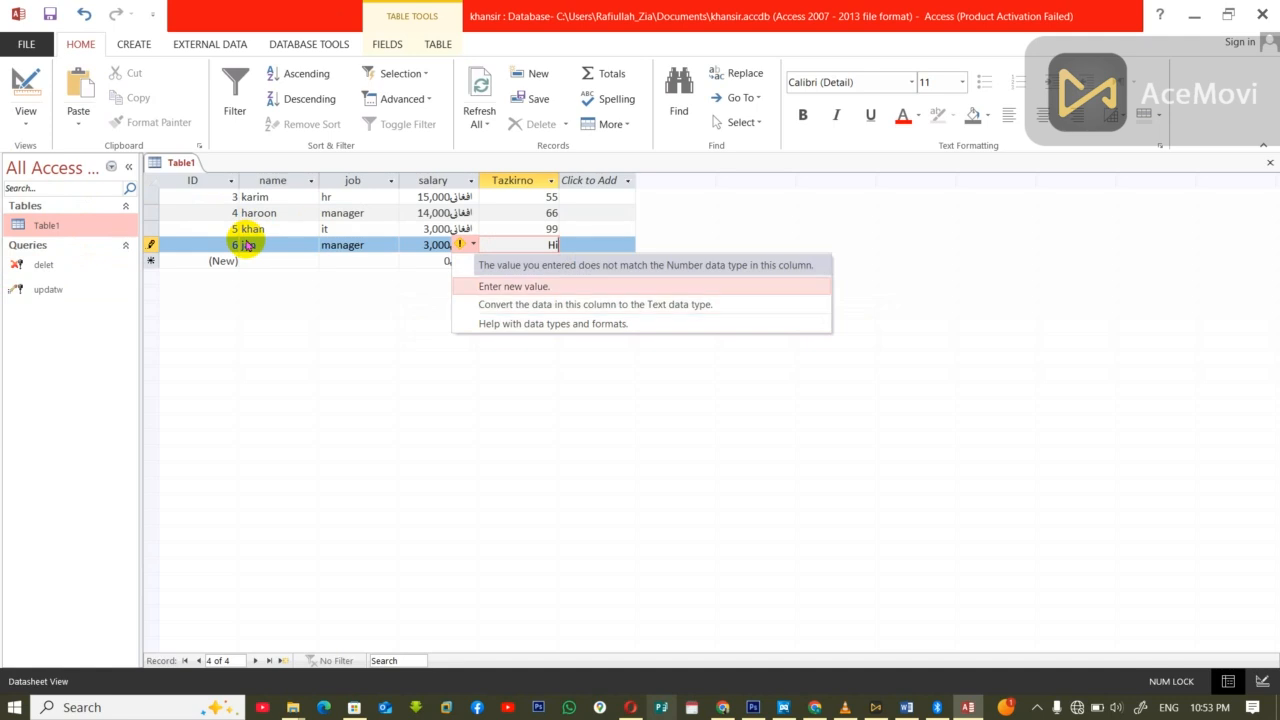
pyautogui.press('Return')
pyautogui.write('23')
pyautogui.press('Return')
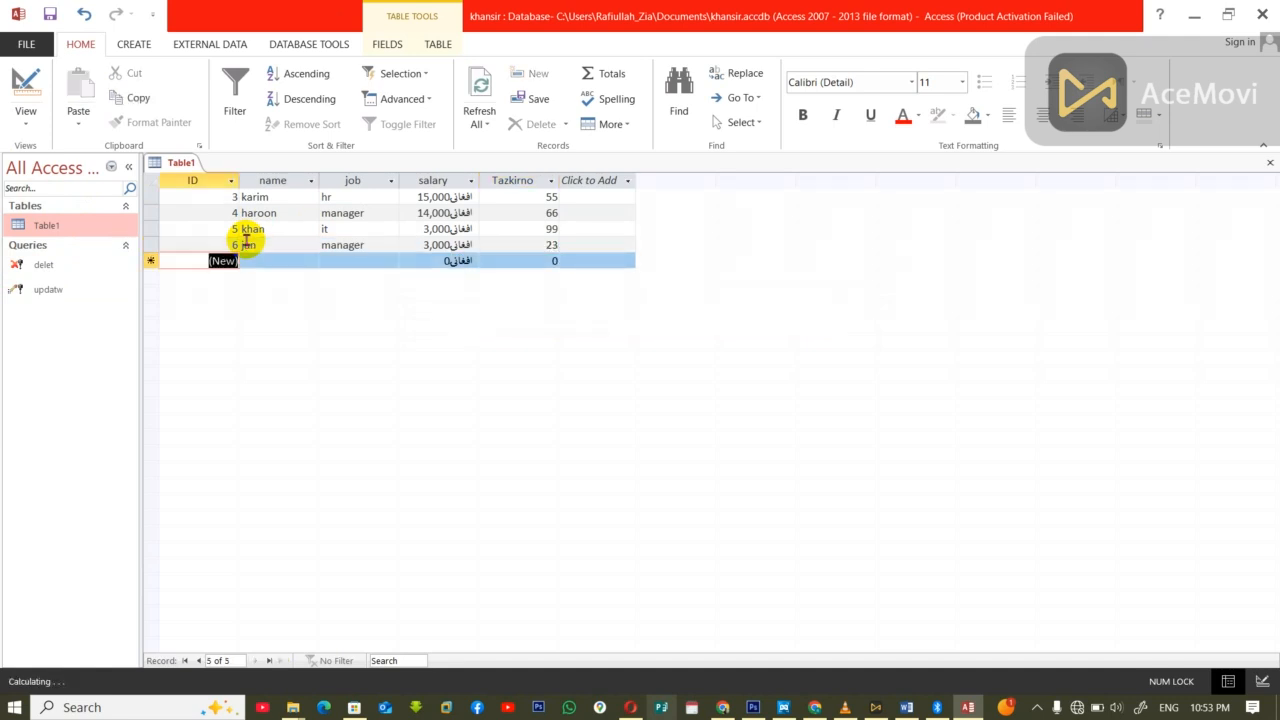
pyautogui.hotkey('ctrl', 'w')
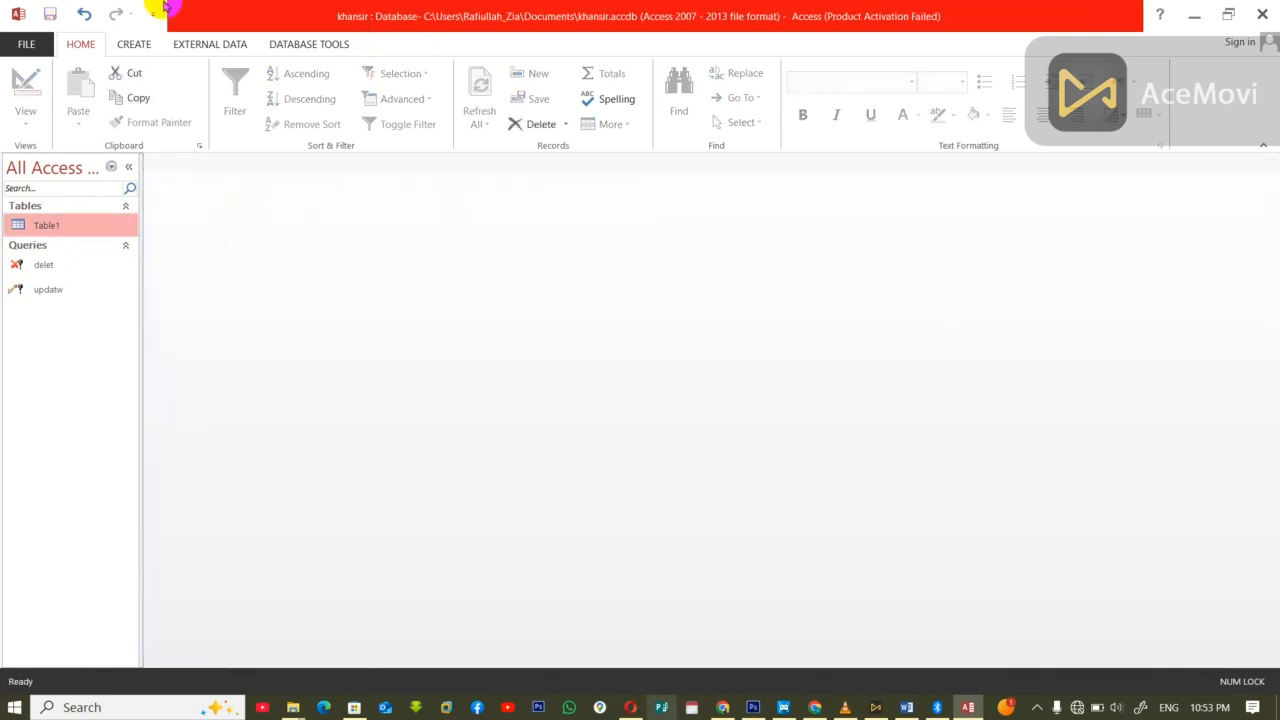
# Create a new design view query on Table1 and place all of the table's fields in the query grid.
pyautogui.click(134, 45)
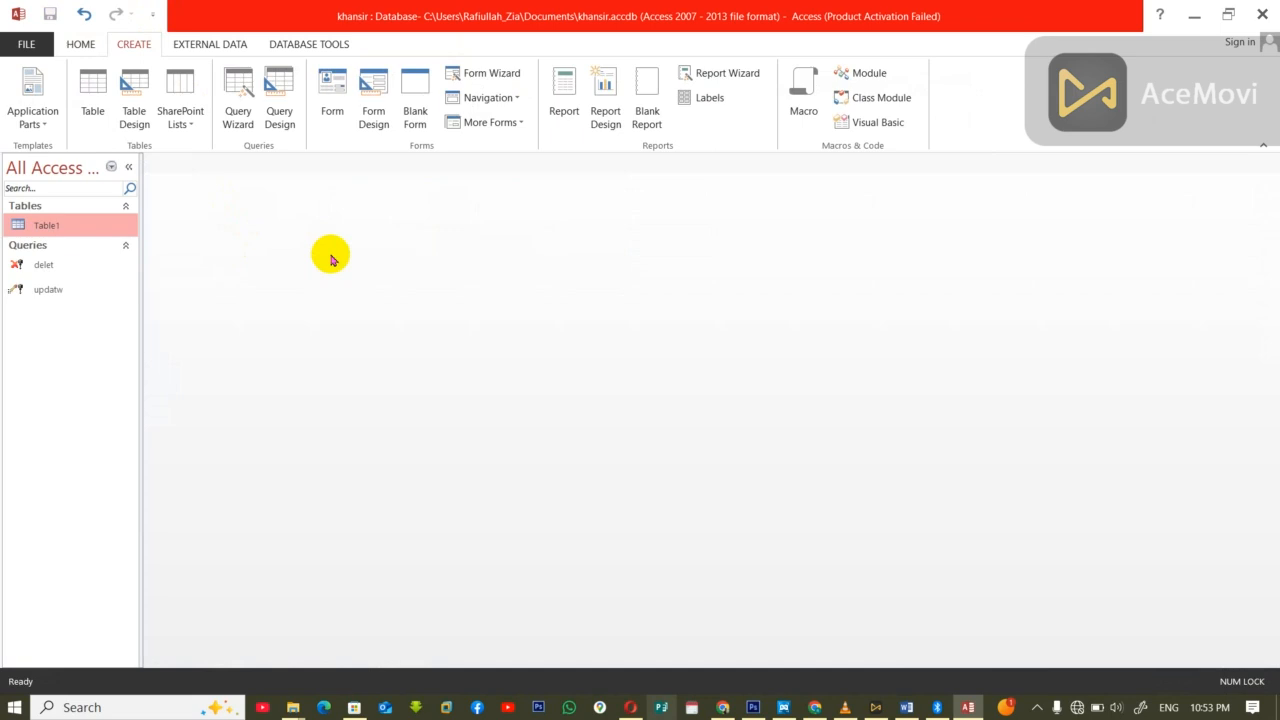
pyautogui.click(272, 85)
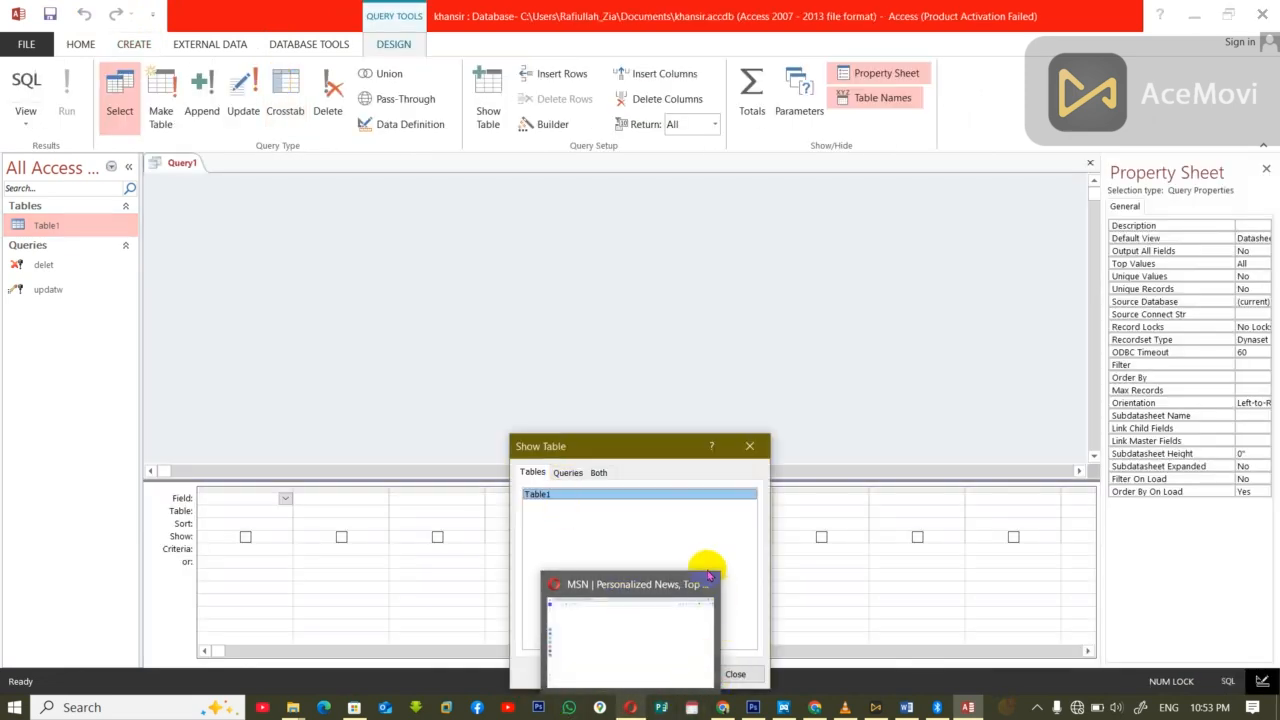
pyautogui.click(670, 674)
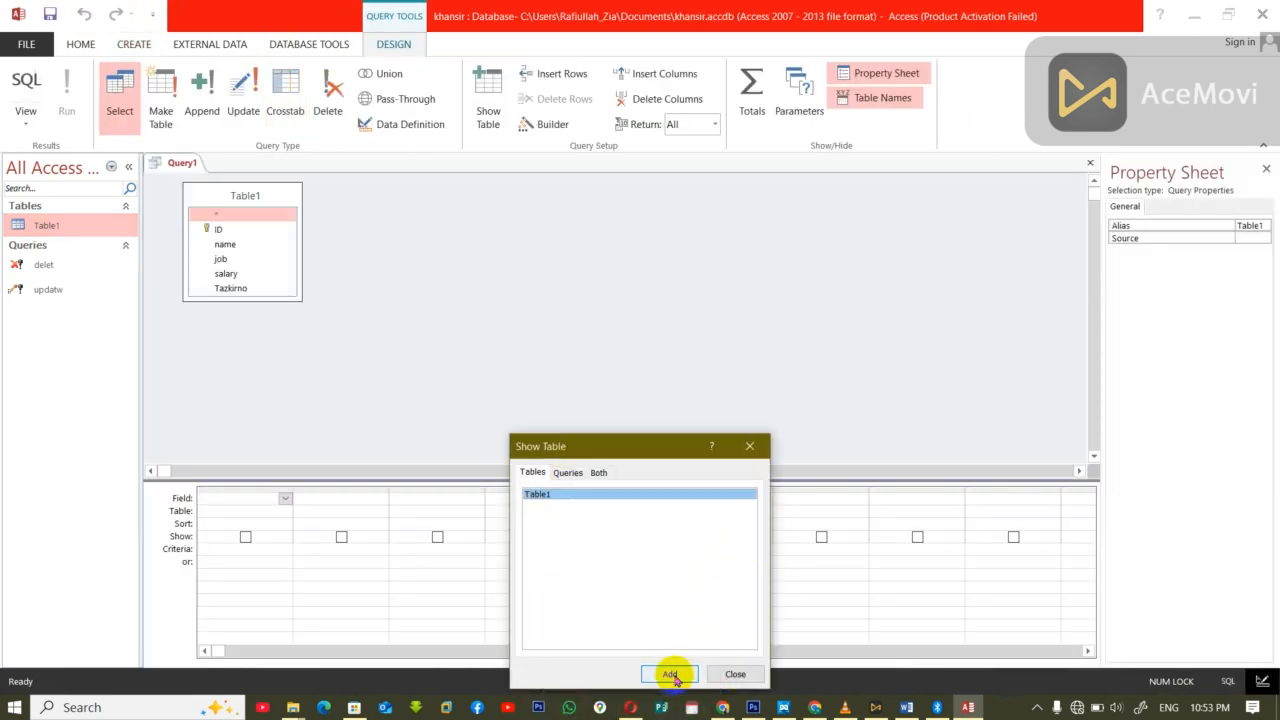
pyautogui.click(725, 674)
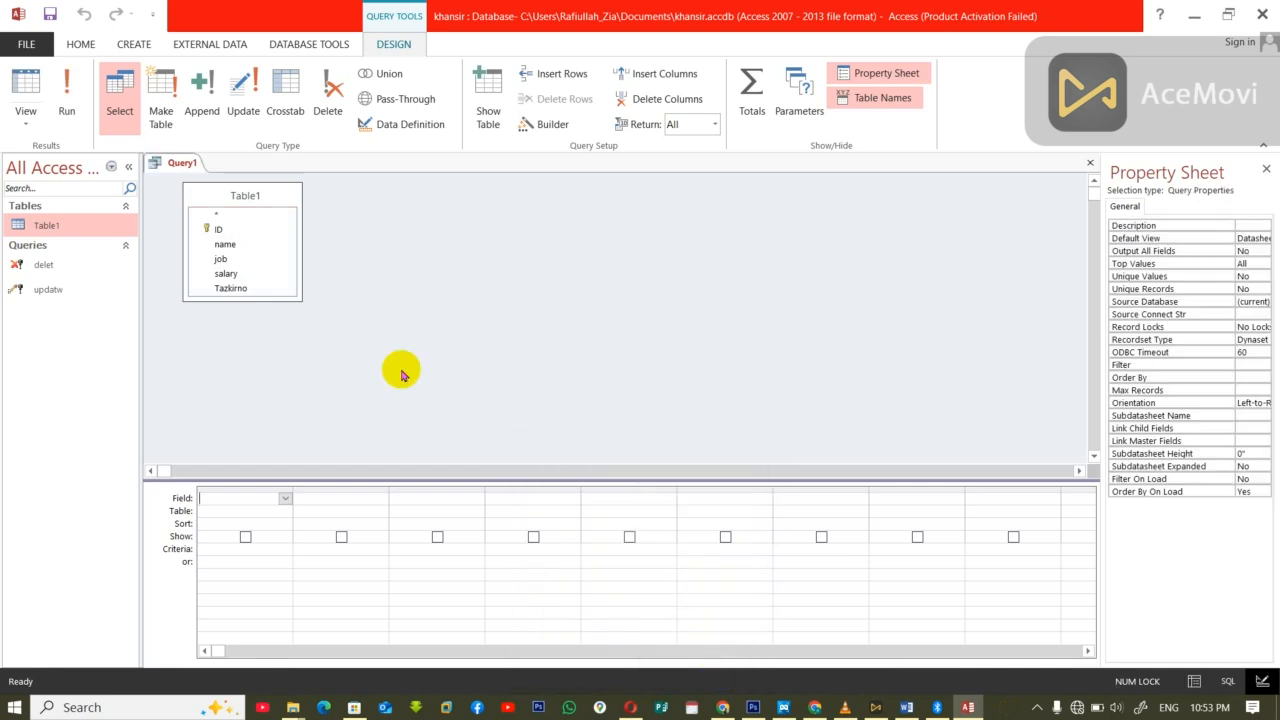
pyautogui.doubleClick(243, 194)
pyautogui.moveTo(217, 237); pyautogui.dragTo(232, 499)
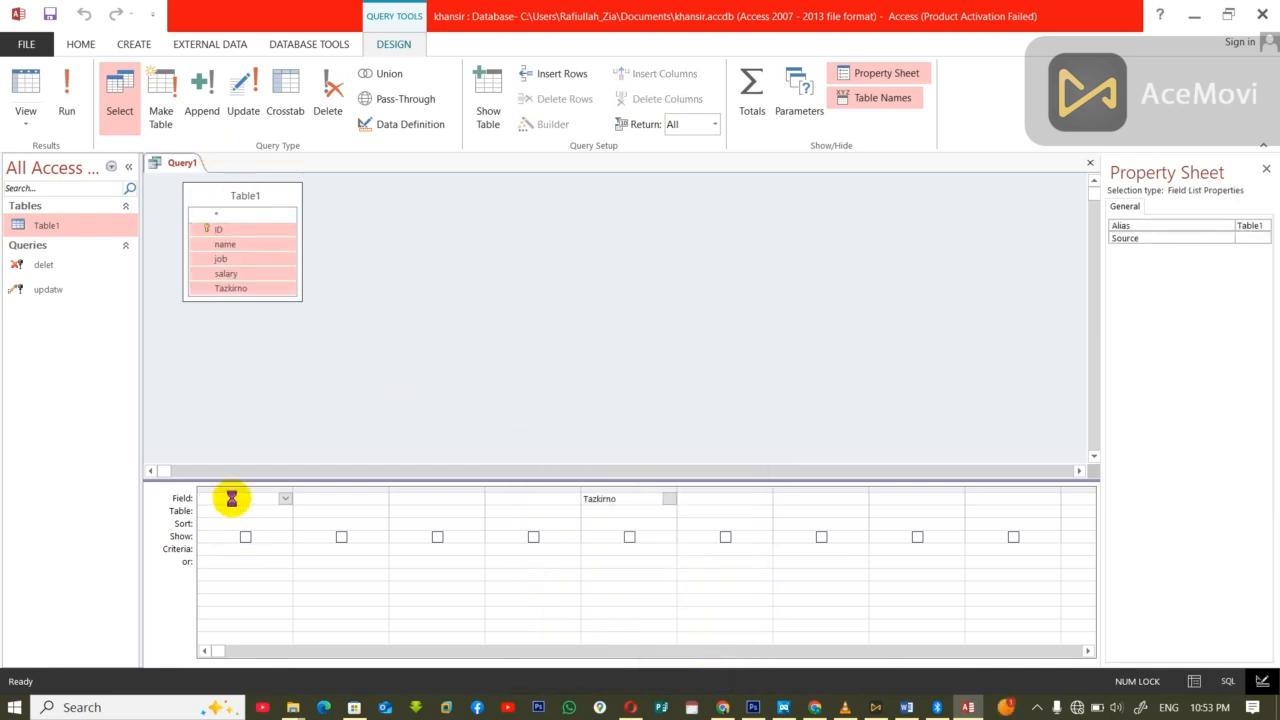
# Make it a Delete query with the parameter criterion =[Enter your No] on ID, and save the query as deleeee.
pyautogui.click(324, 84)
pyautogui.click(236, 537)
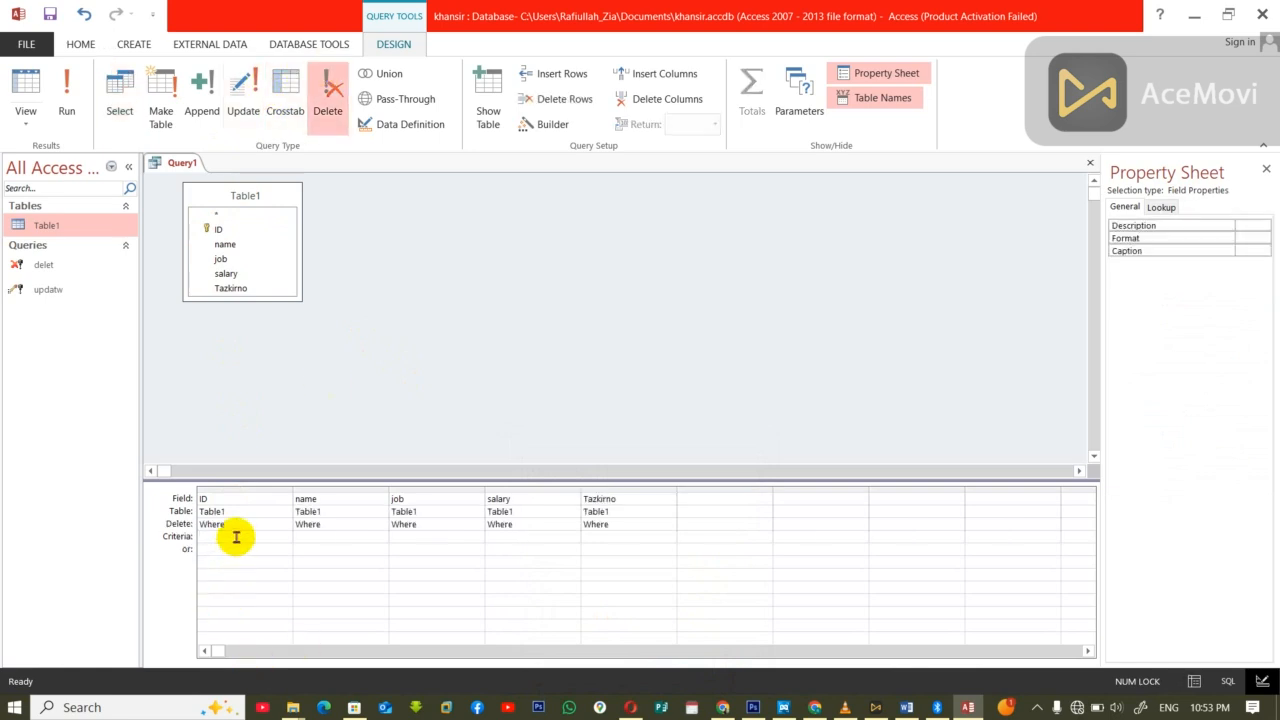
pyautogui.write('=[Enter your No]')
pyautogui.hotkey('ctrl', 'w')
pyautogui.click(580, 403)
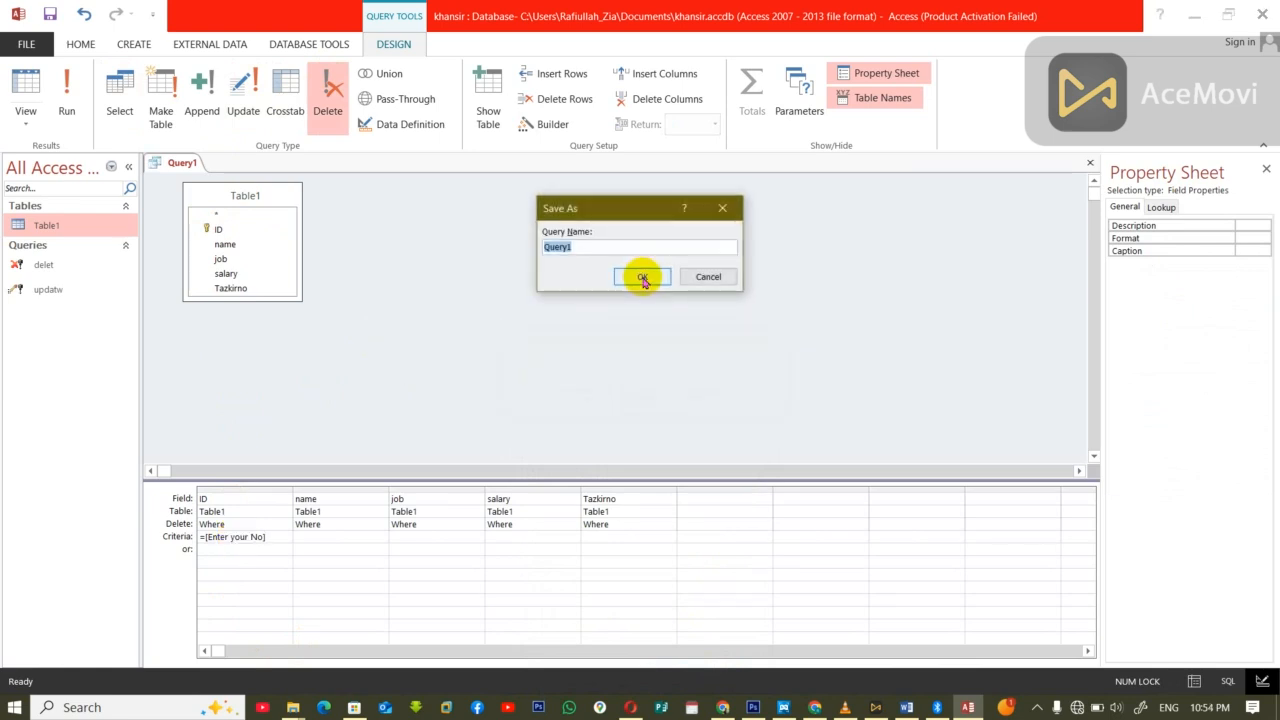
pyautogui.write('delete')
pyautogui.click(642, 277)
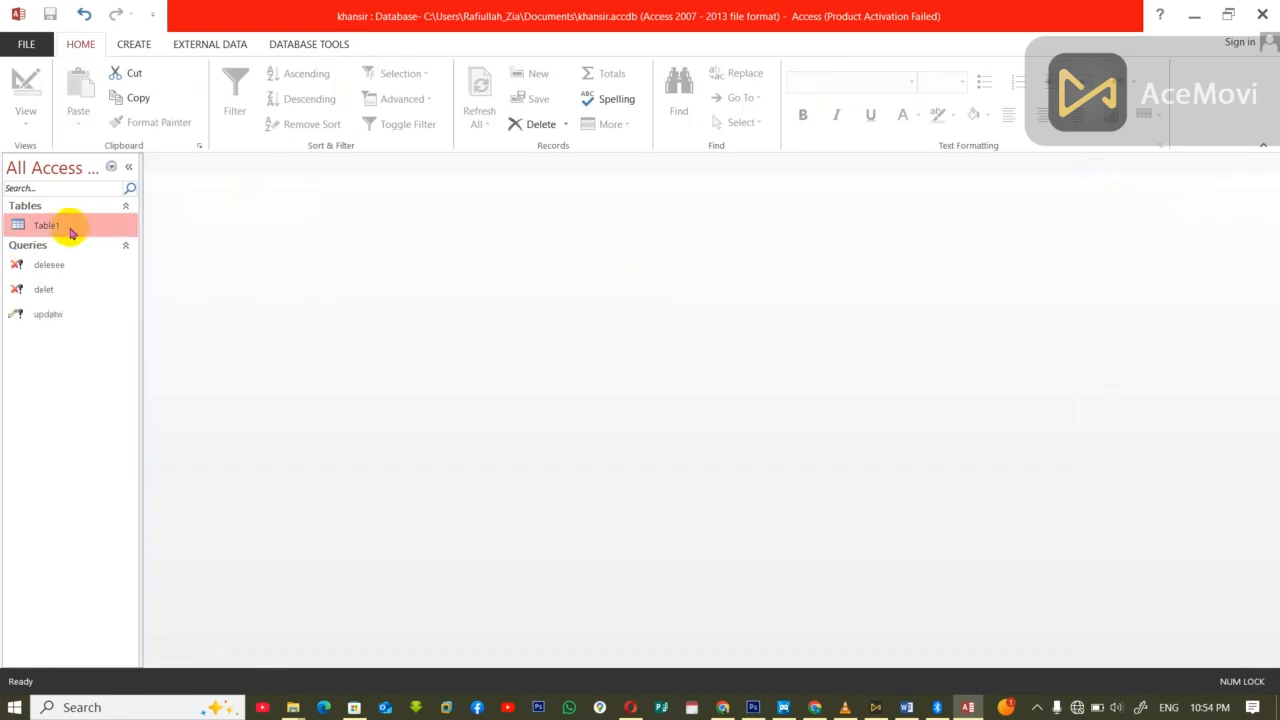
# Review Table1, run the deleeee query to delete the record with ID 3, and reopen the table to check it.
pyautogui.doubleClick(71, 226)
pyautogui.hotkey('ctrl', 'w')
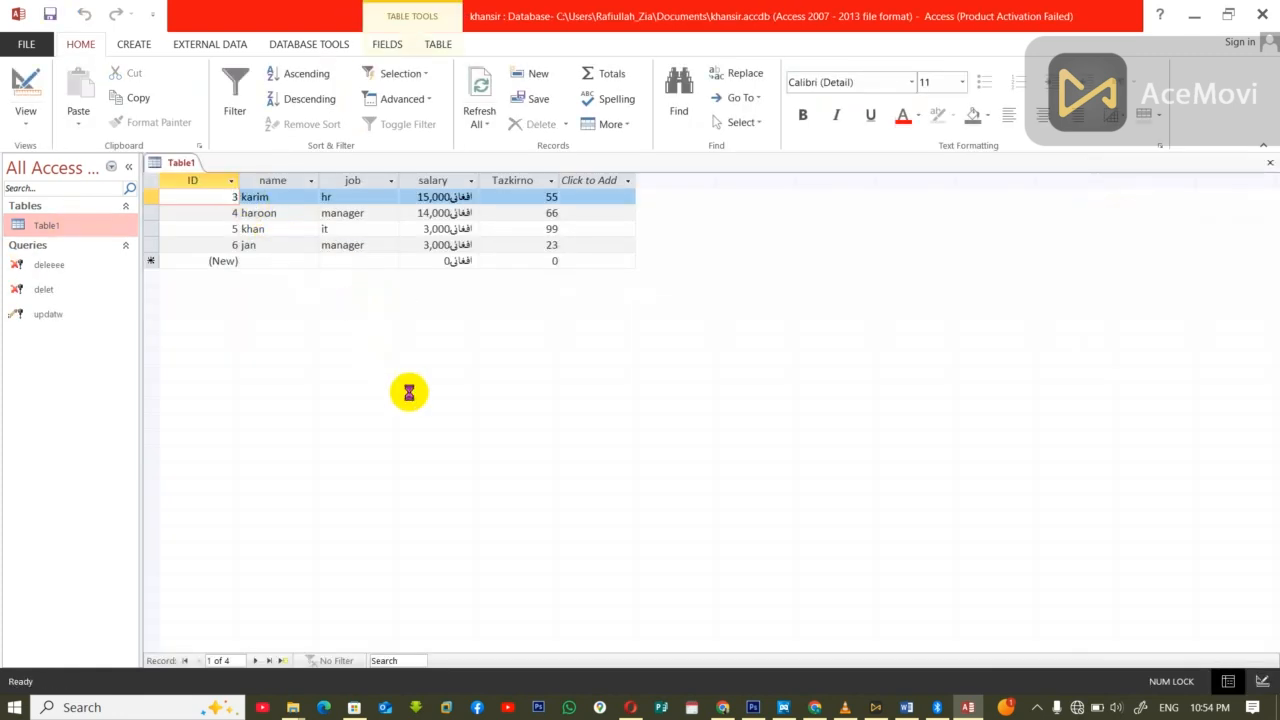
pyautogui.doubleClick(51, 264)
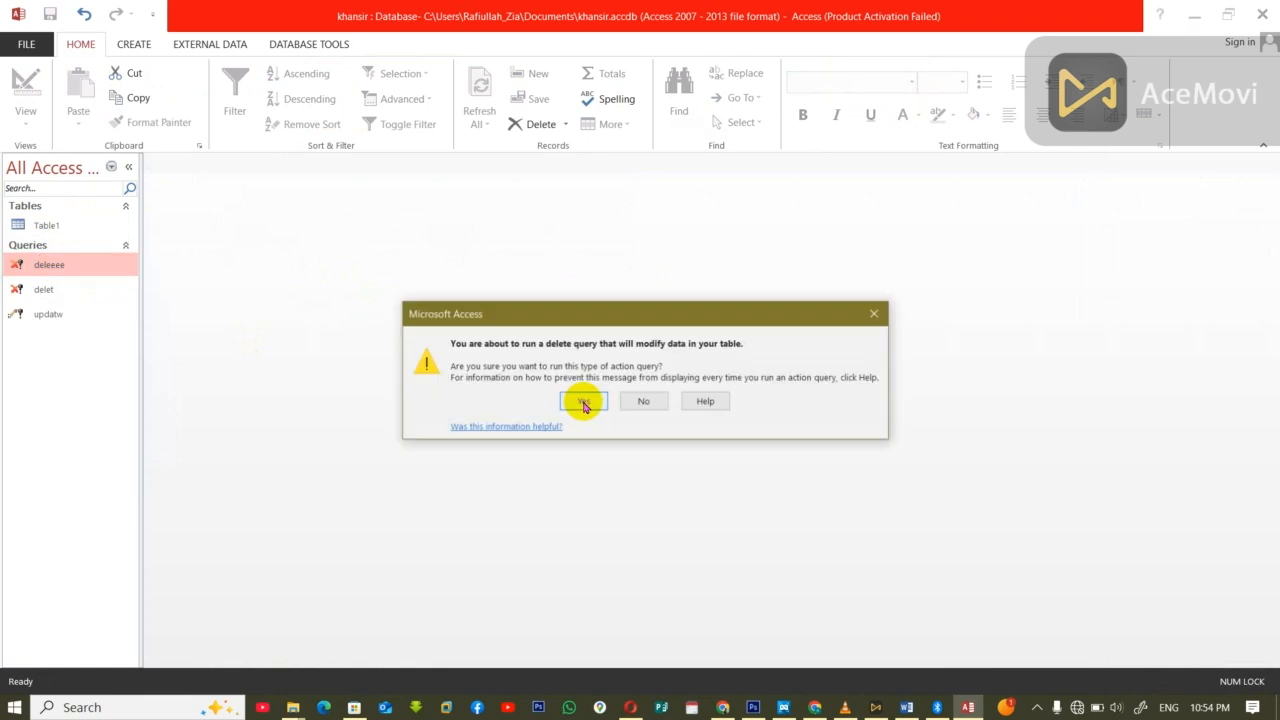
pyautogui.click(585, 402)
pyautogui.write('2')
pyautogui.click(628, 278)
pyautogui.click(613, 431)
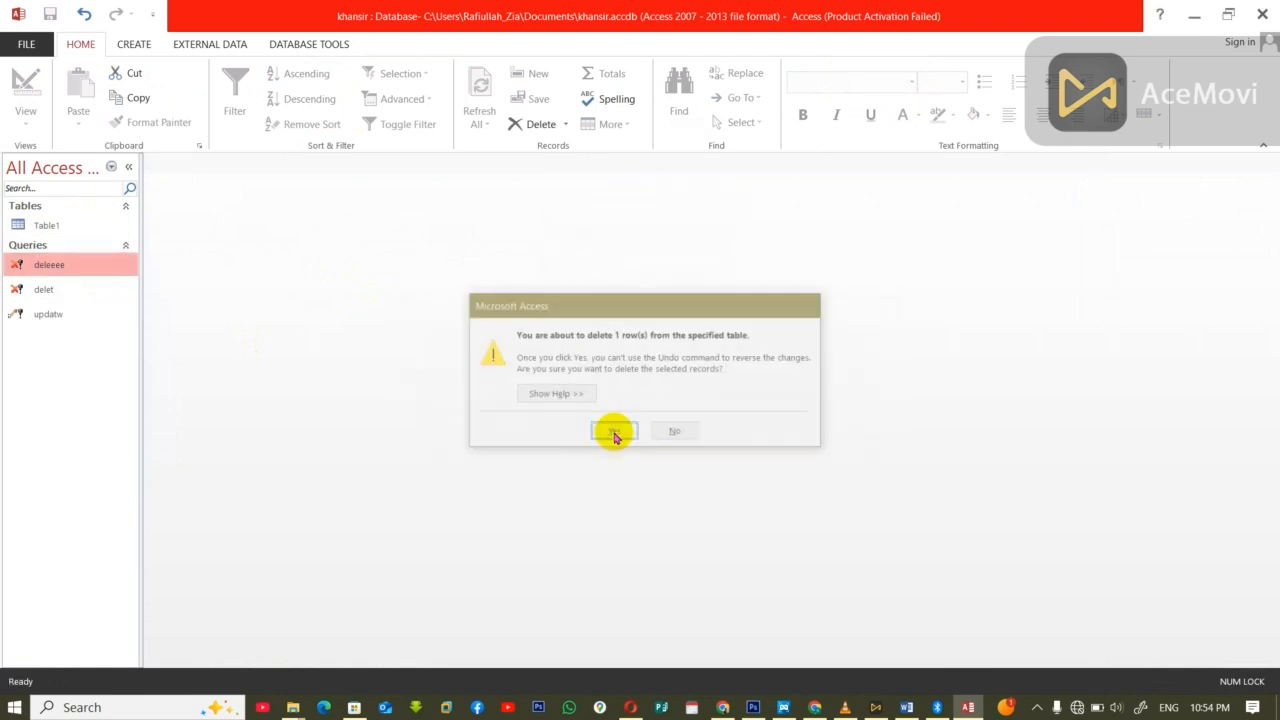
pyautogui.doubleClick(50, 226)
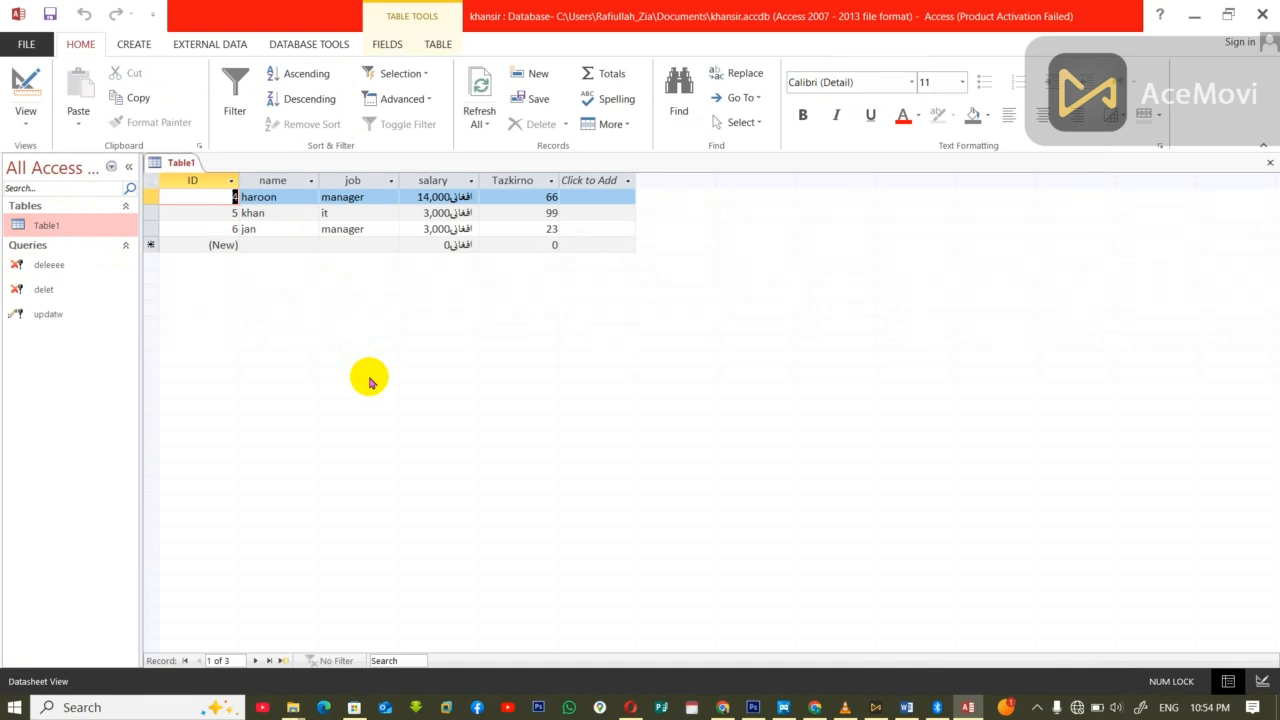
# Run the deleeee query for number 4 to delete that record, and reopen Table1 to check the remaining records.
pyautogui.click(58, 266)
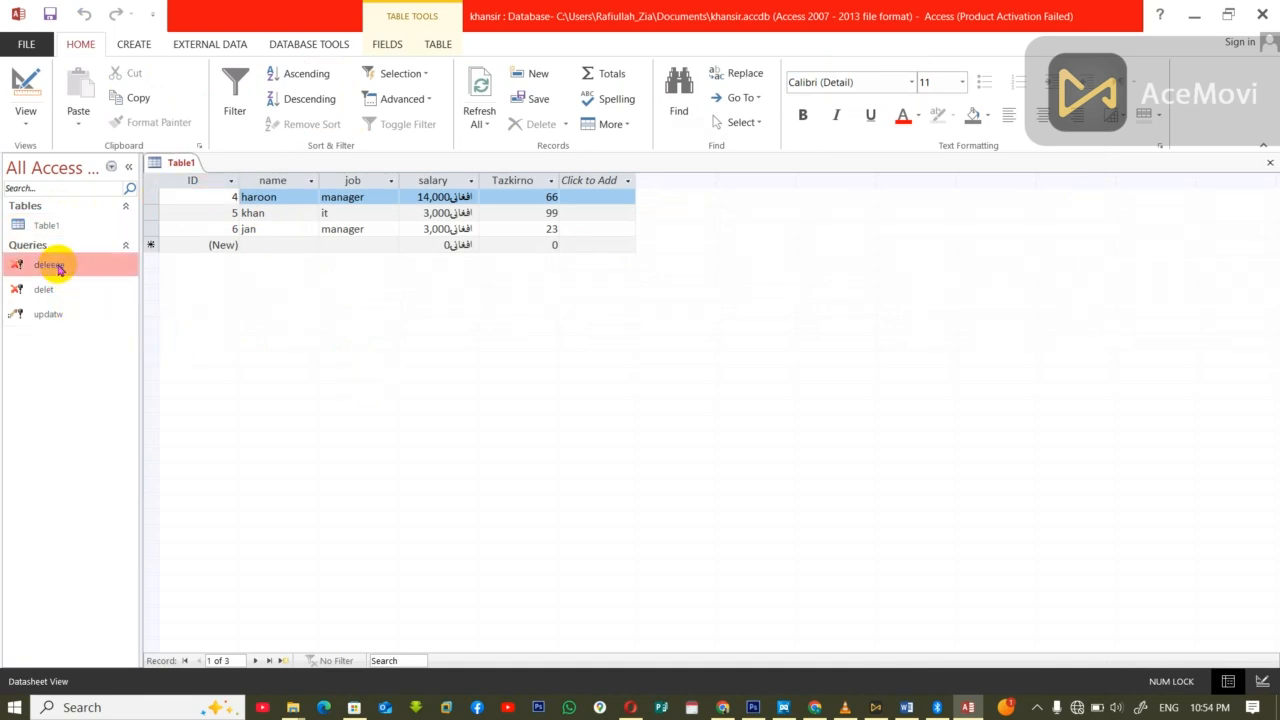
pyautogui.doubleClick(58, 266)
pyautogui.press('Return')
pyautogui.write('4')
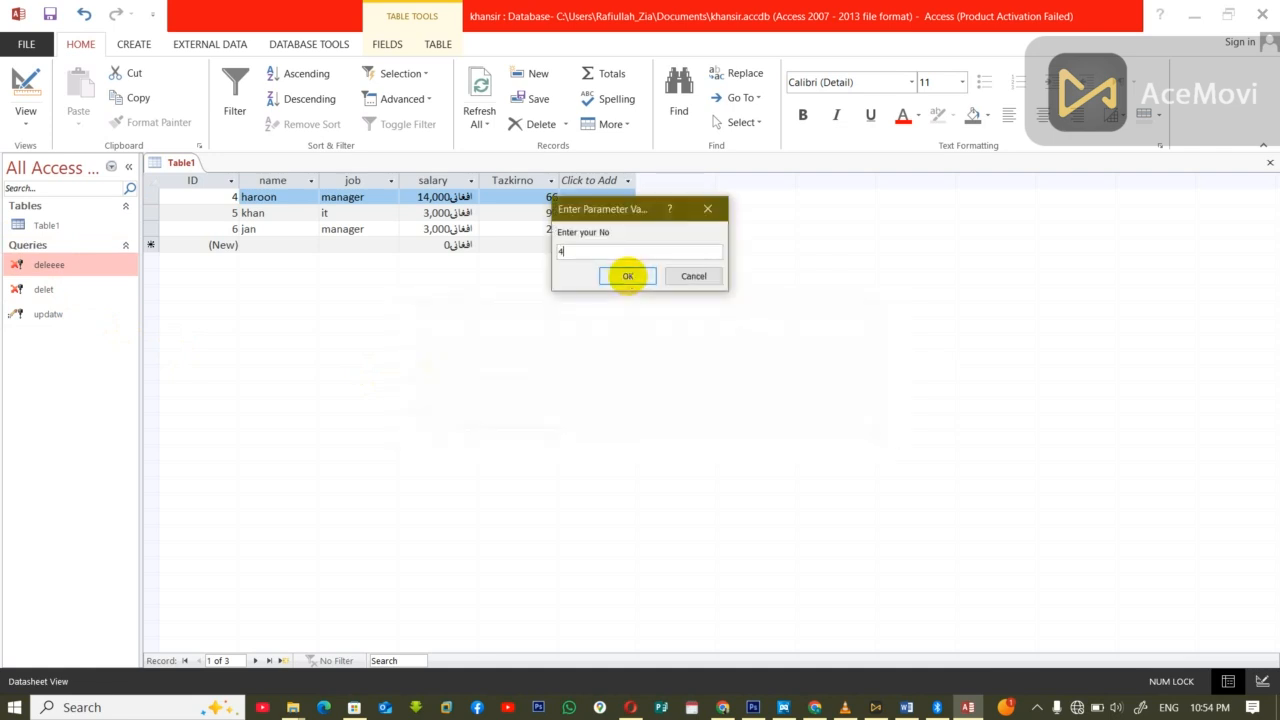
pyautogui.click(627, 276)
pyautogui.click(610, 432)
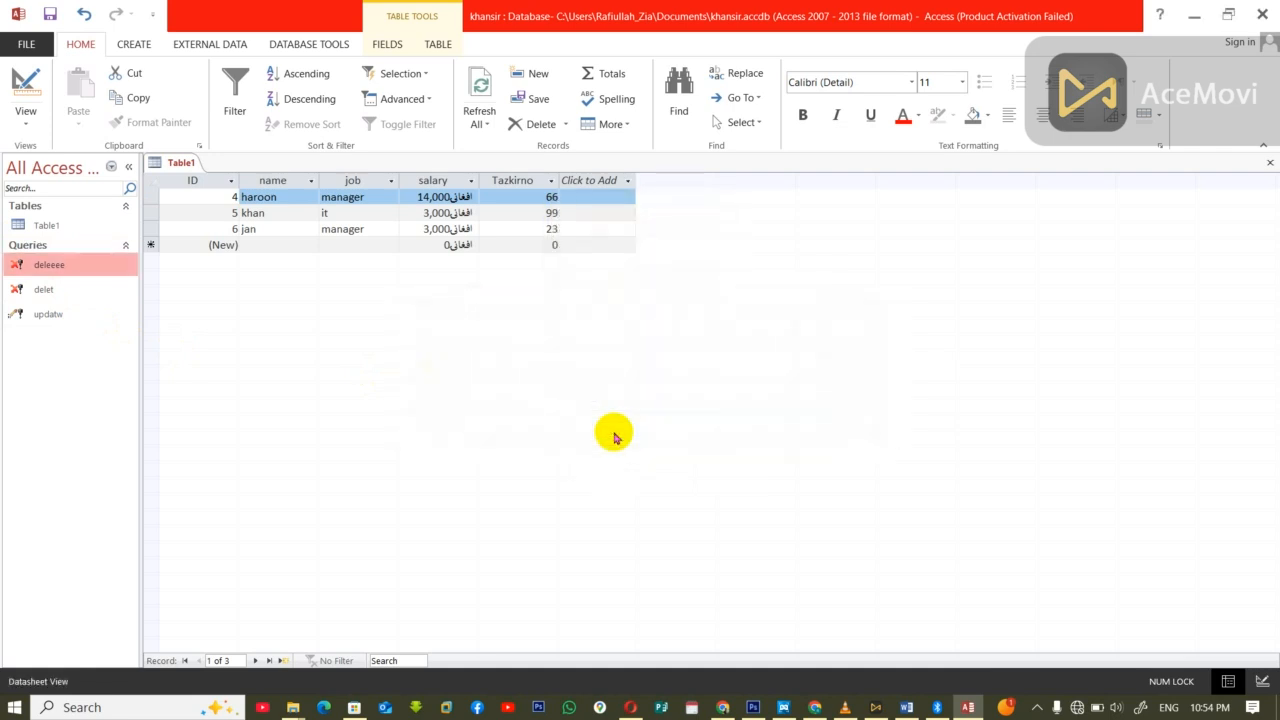
pyautogui.hotkey('ctrl', 'w')
pyautogui.click(65, 230)
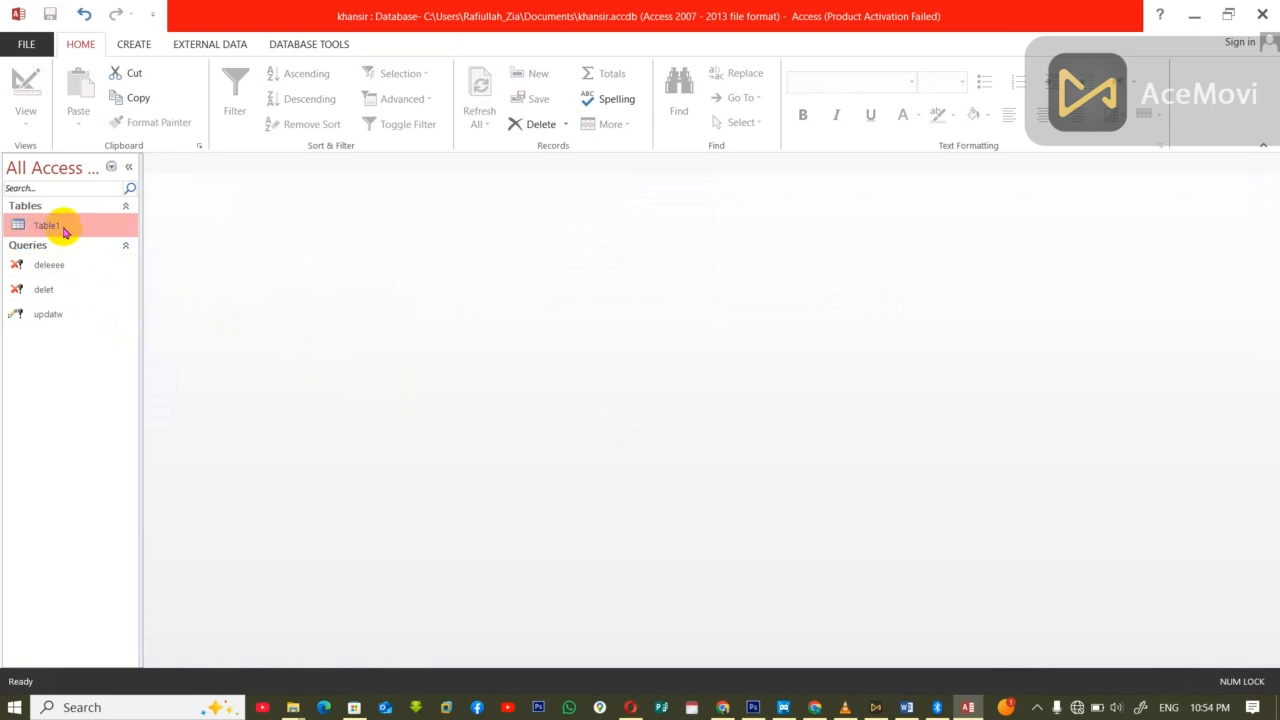
pyautogui.doubleClick(63, 230)
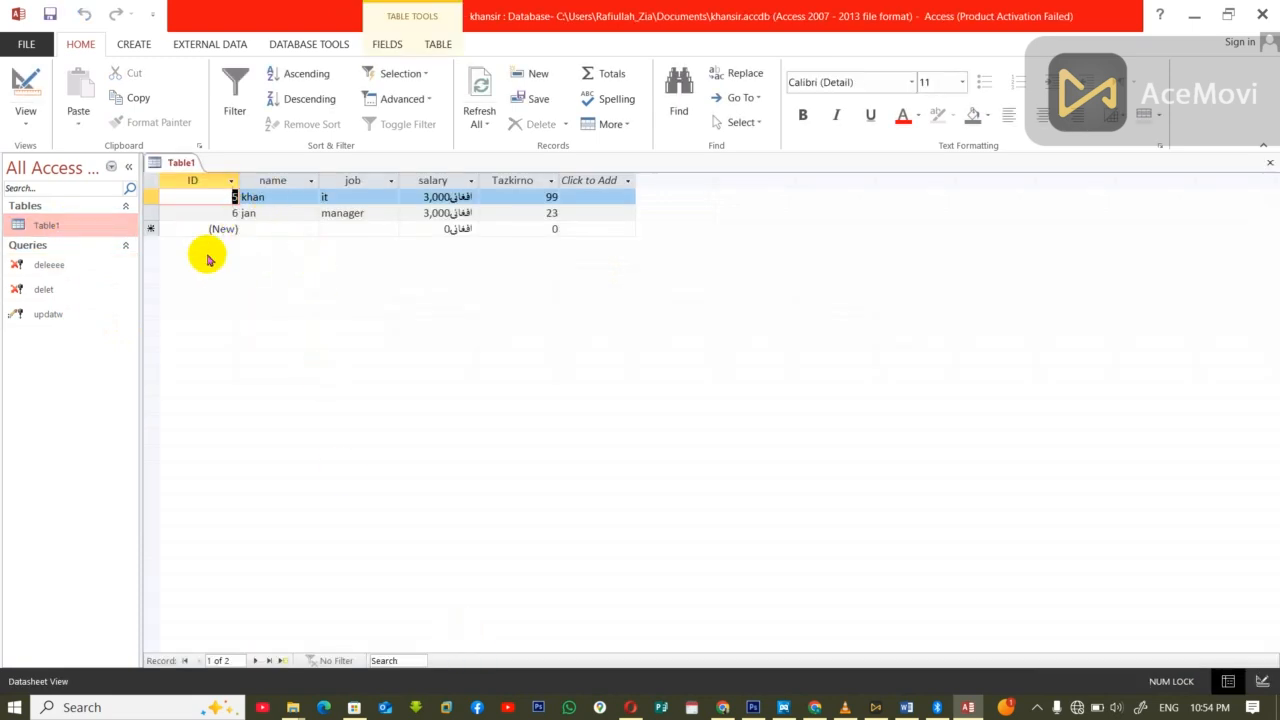
# Open the deleeee query in design view and add [Enter your name] as an alternative (or) criterion for name.
pyautogui.rightClick(74, 266)
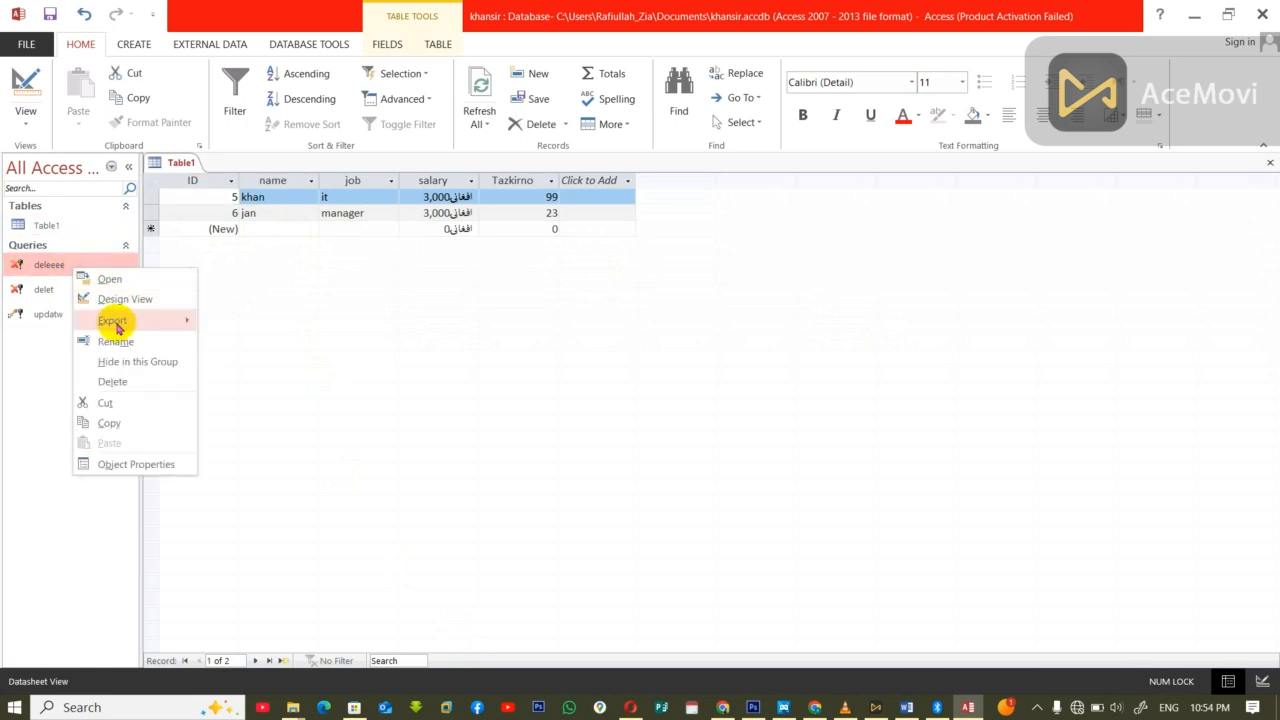
pyautogui.click(112, 299)
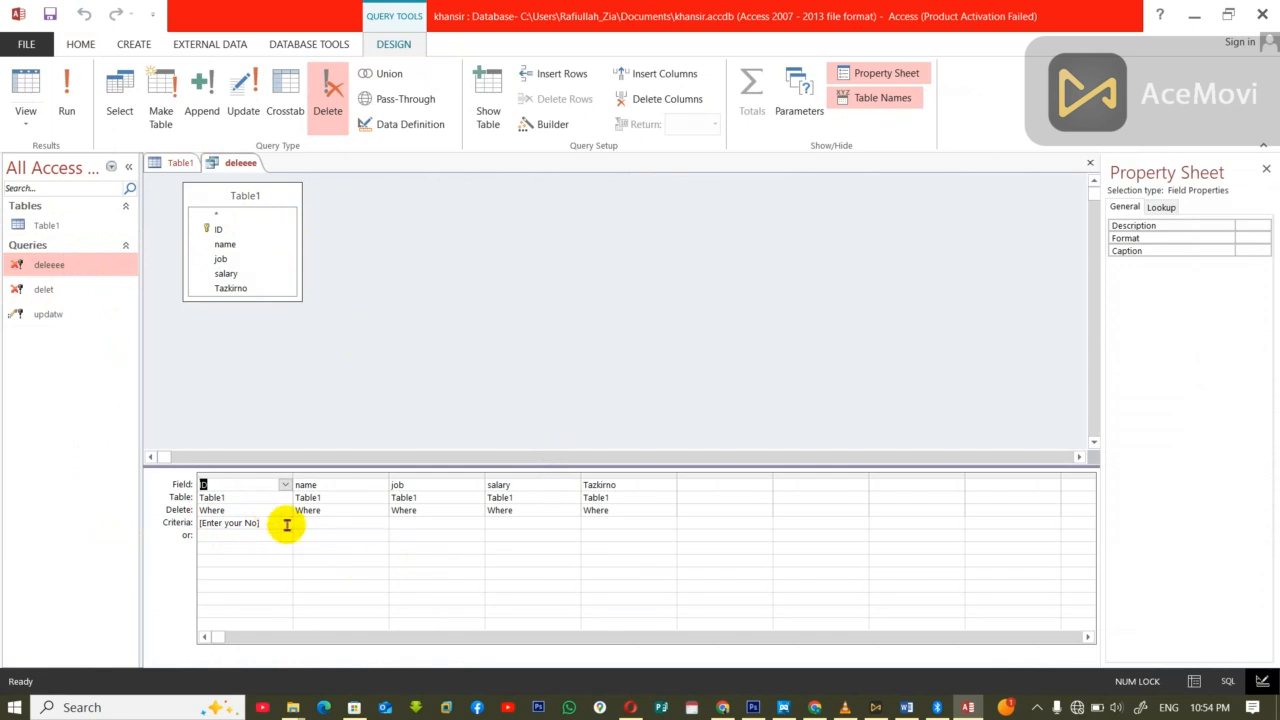
pyautogui.click(333, 533)
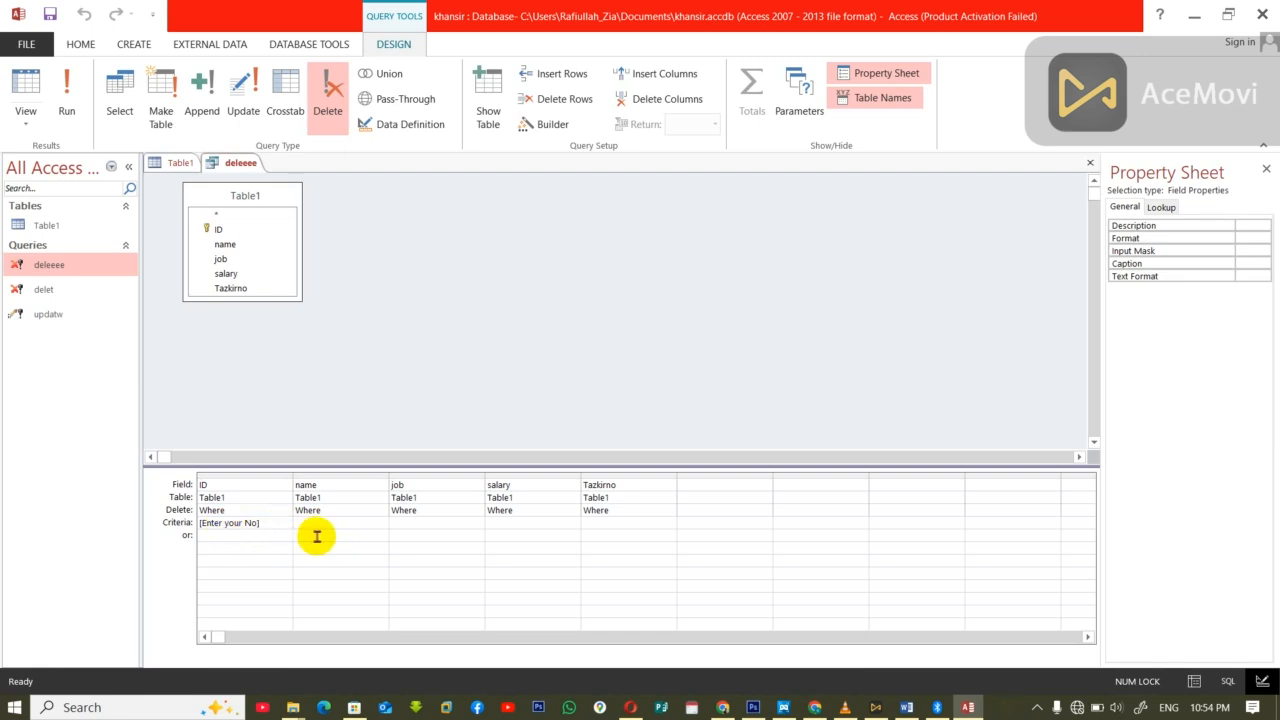
pyautogui.write('[Enter your jnam')
pyautogui.press('BackSpace')
pyautogui.press('BackSpace')
pyautogui.press('BackSpace')
pyautogui.write('name')
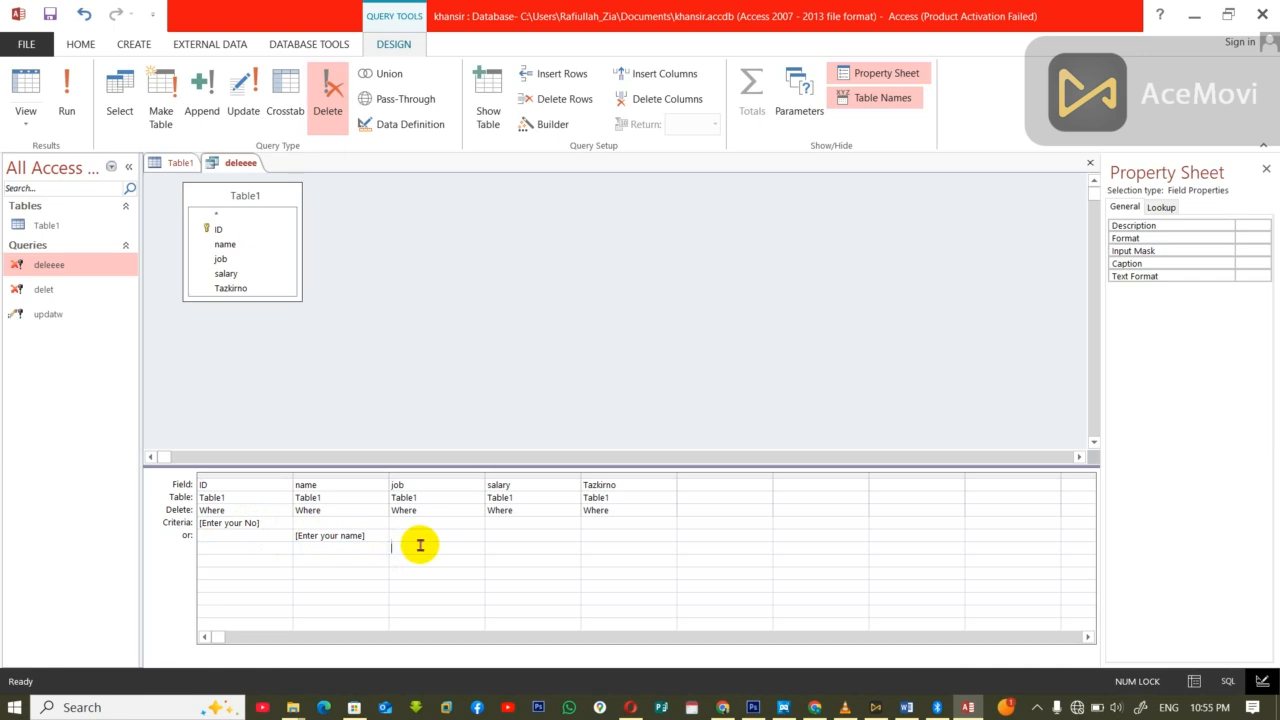
# Add [enter your job] as a further alternative criterion for job on the following row, and save the deleeee query.
pyautogui.click(420, 545)
pyautogui.write('[ente ryoru job')
pyautogui.click(605, 562)
pyautogui.click(655, 390)
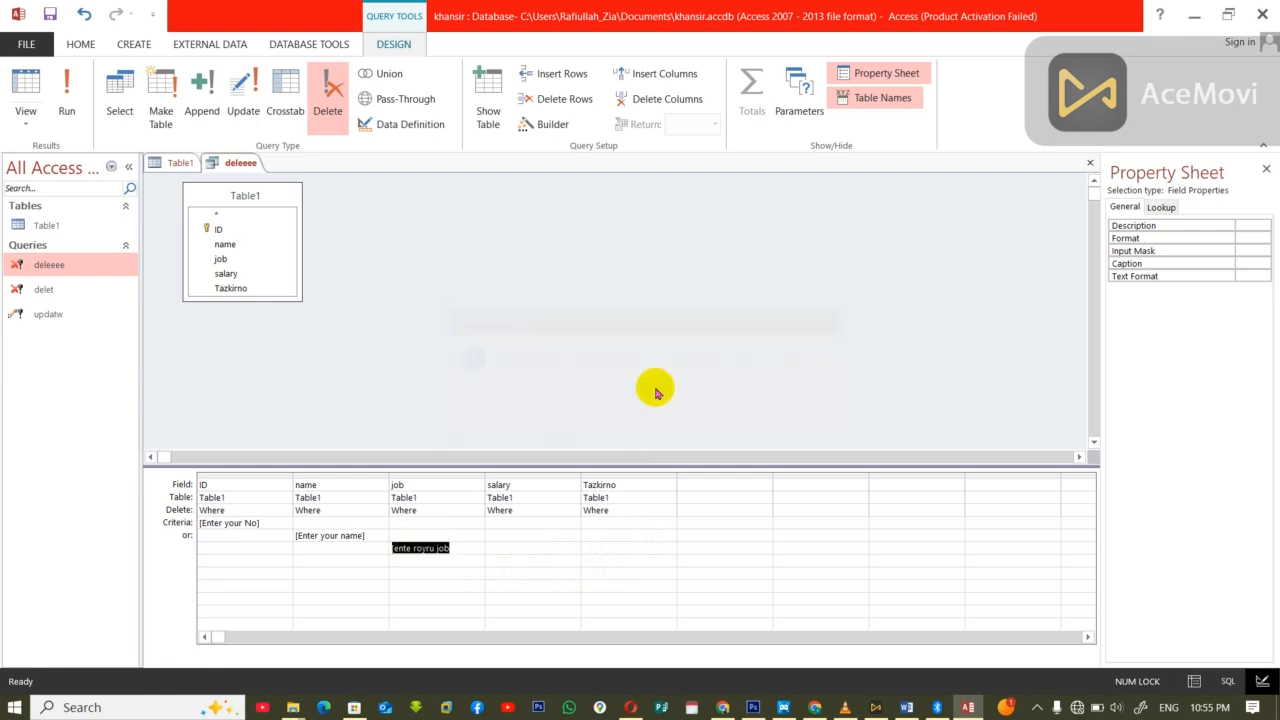
pyautogui.click(522, 562)
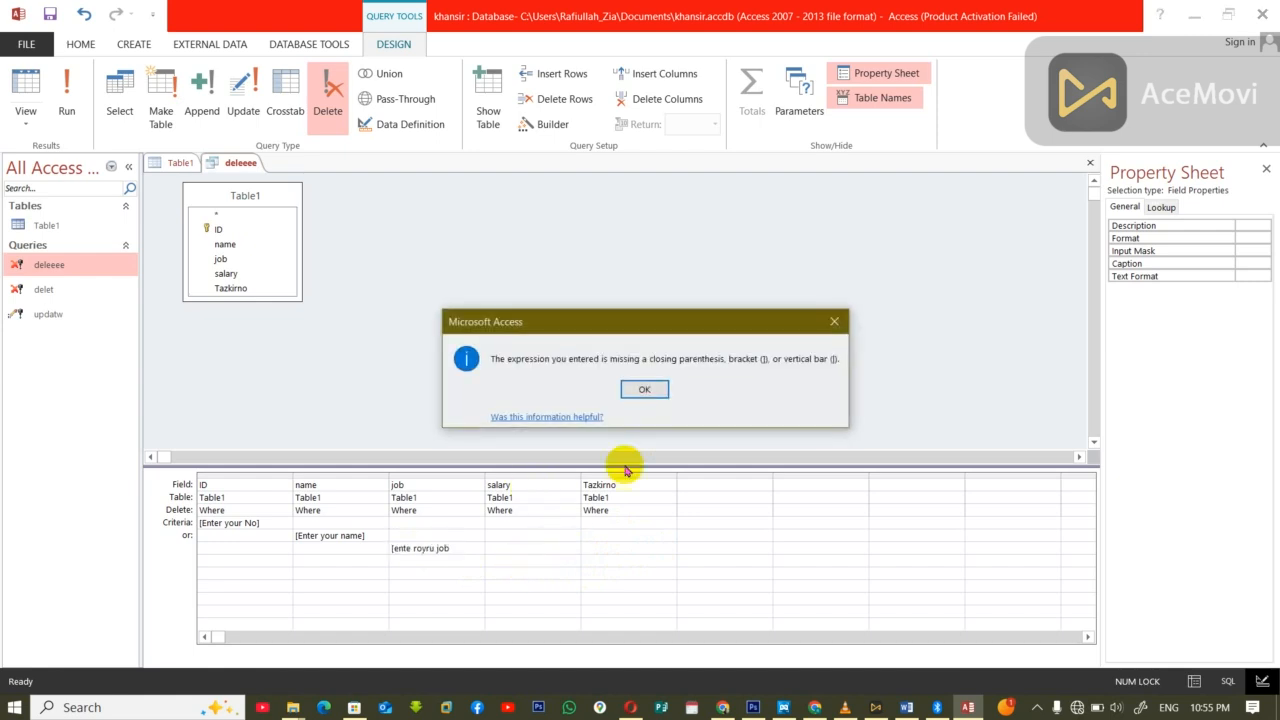
pyautogui.click(644, 389)
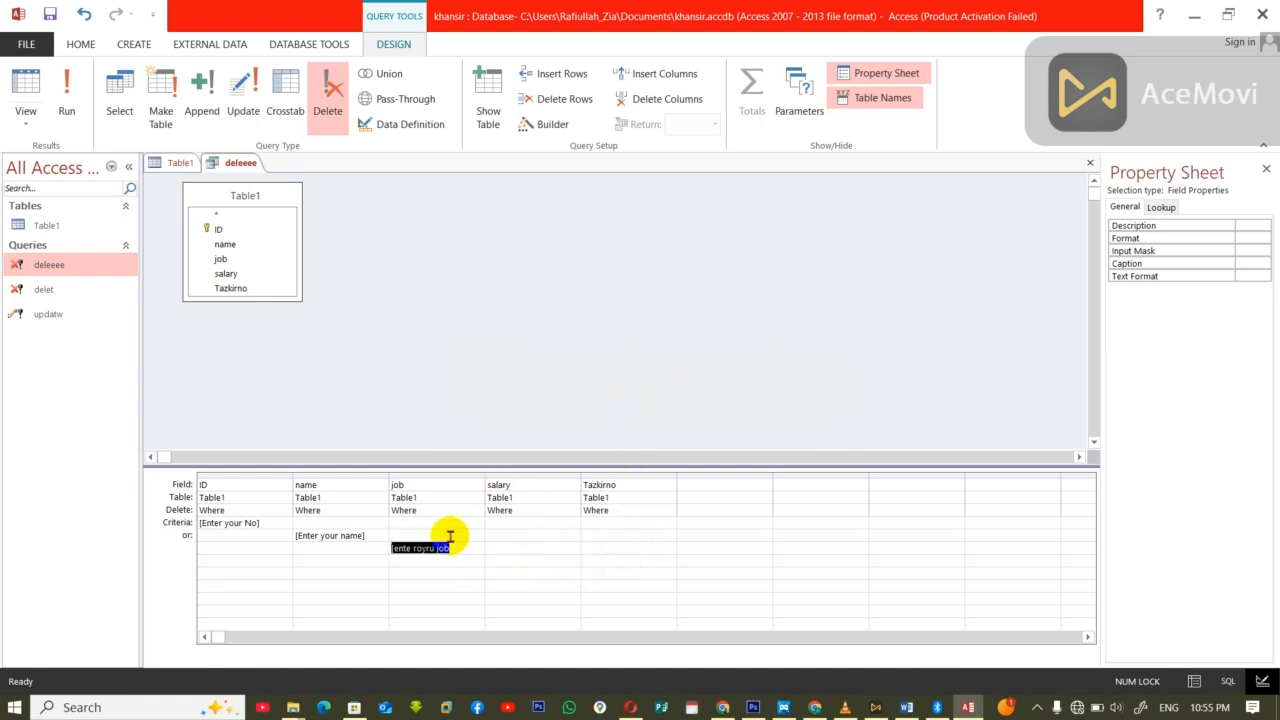
pyautogui.write('[enter your job')
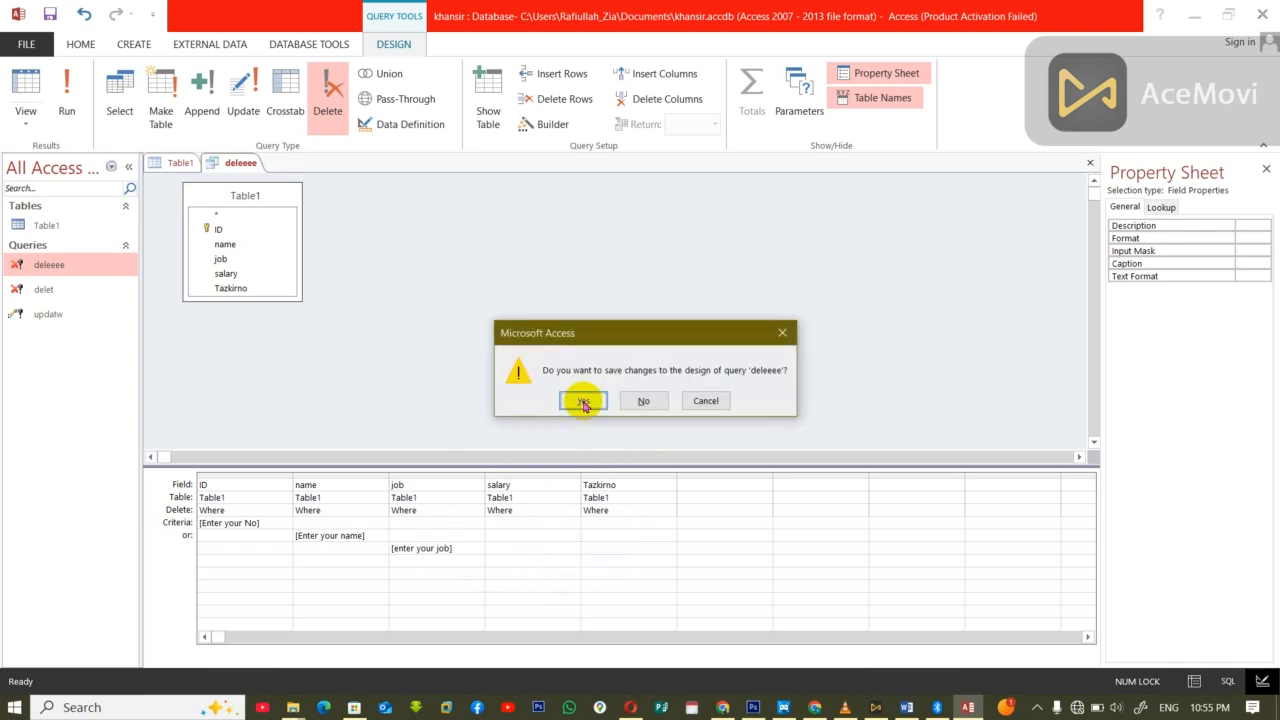
pyautogui.click(584, 403)
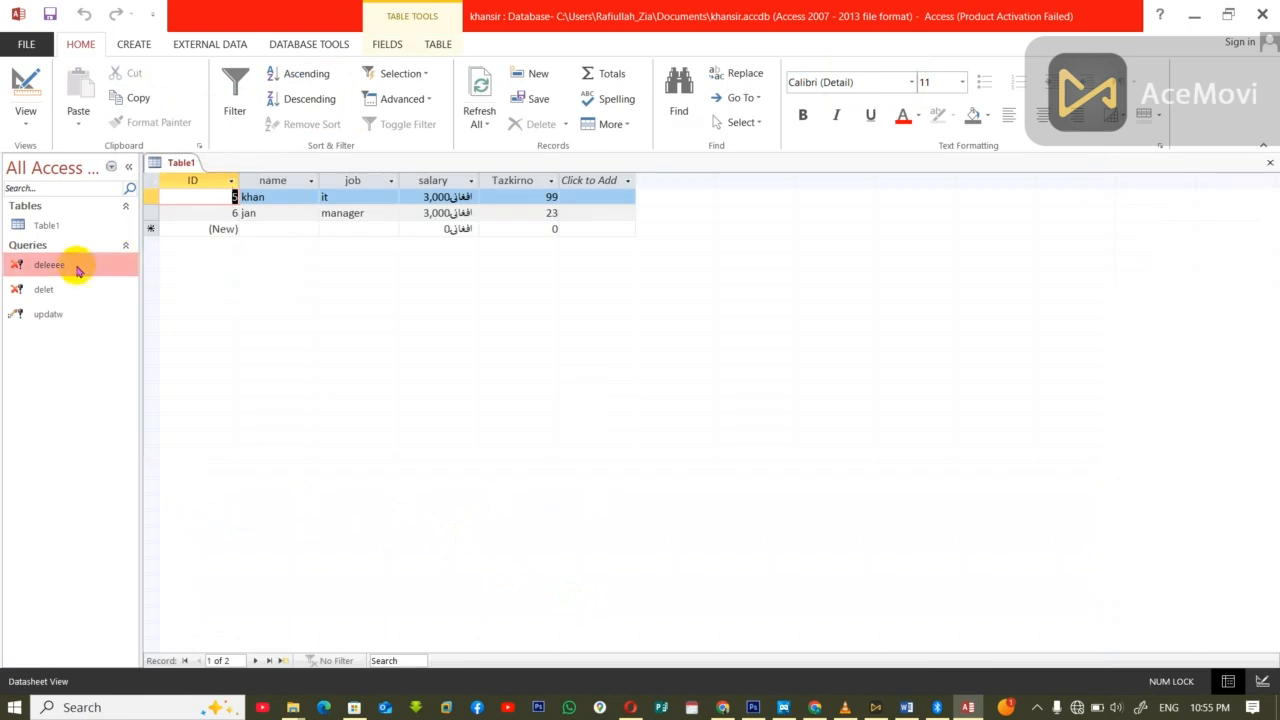
# Close Table1, run the deleeee query to delete the record with ID 5, and check the table again.
pyautogui.click(343, 407)
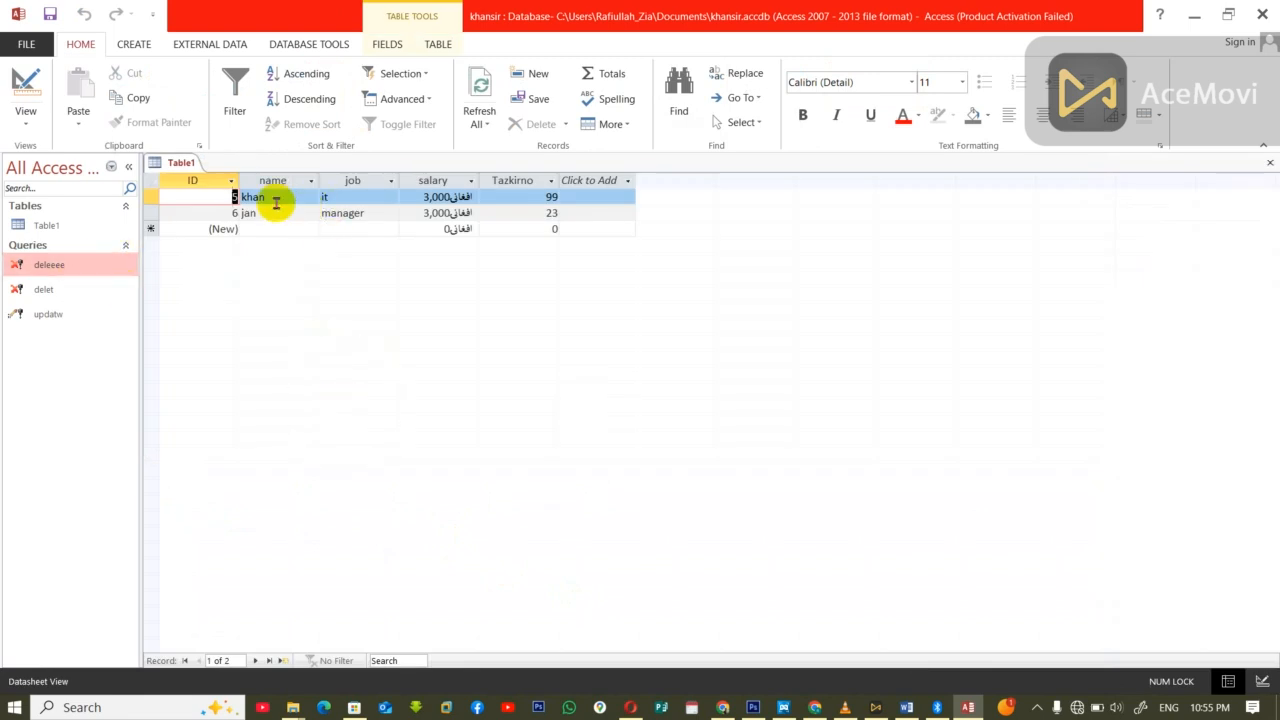
pyautogui.hotkey('ctrl', 'w')
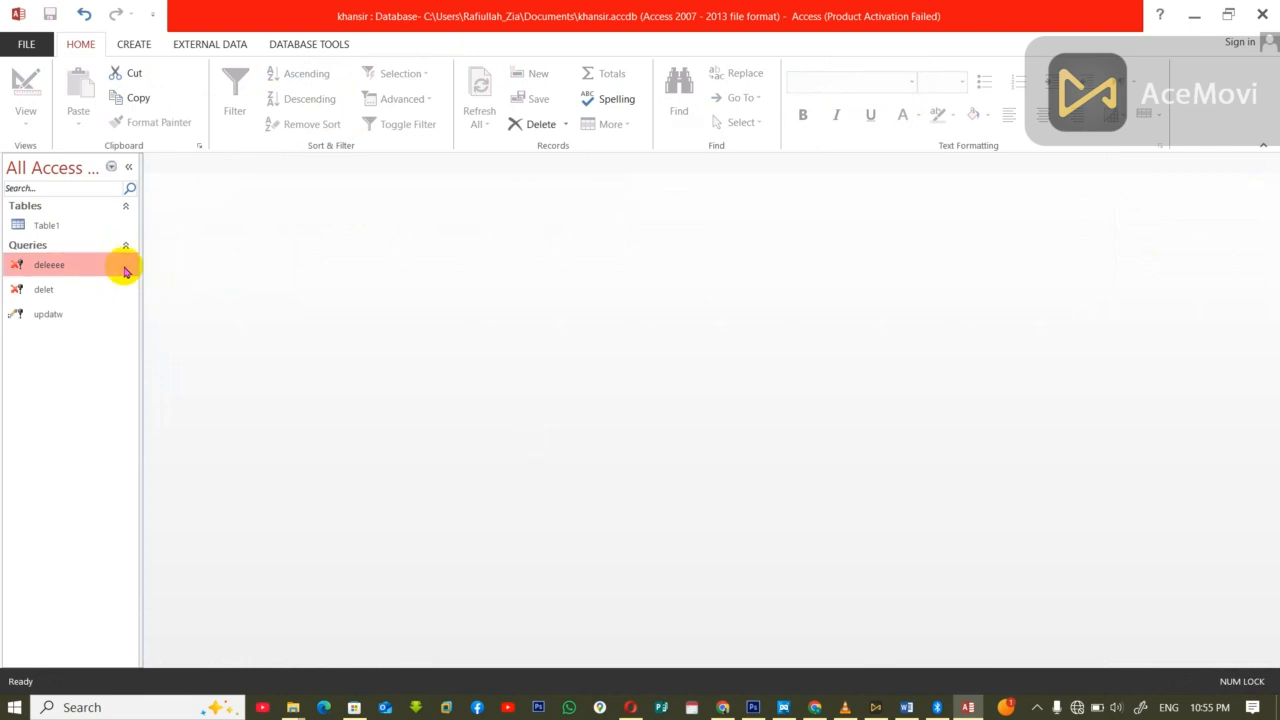
pyautogui.doubleClick(50, 264)
pyautogui.click(585, 401)
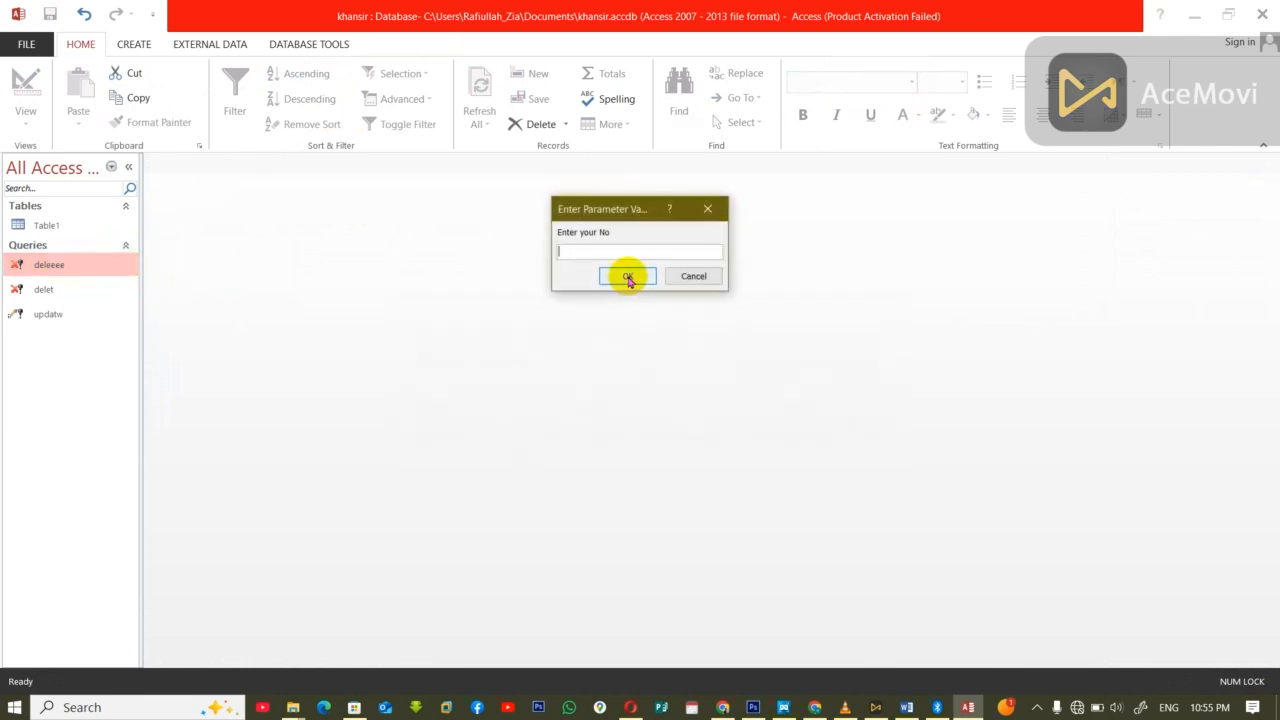
pyautogui.click(628, 278)
pyautogui.click(628, 278)
pyautogui.click(628, 278)
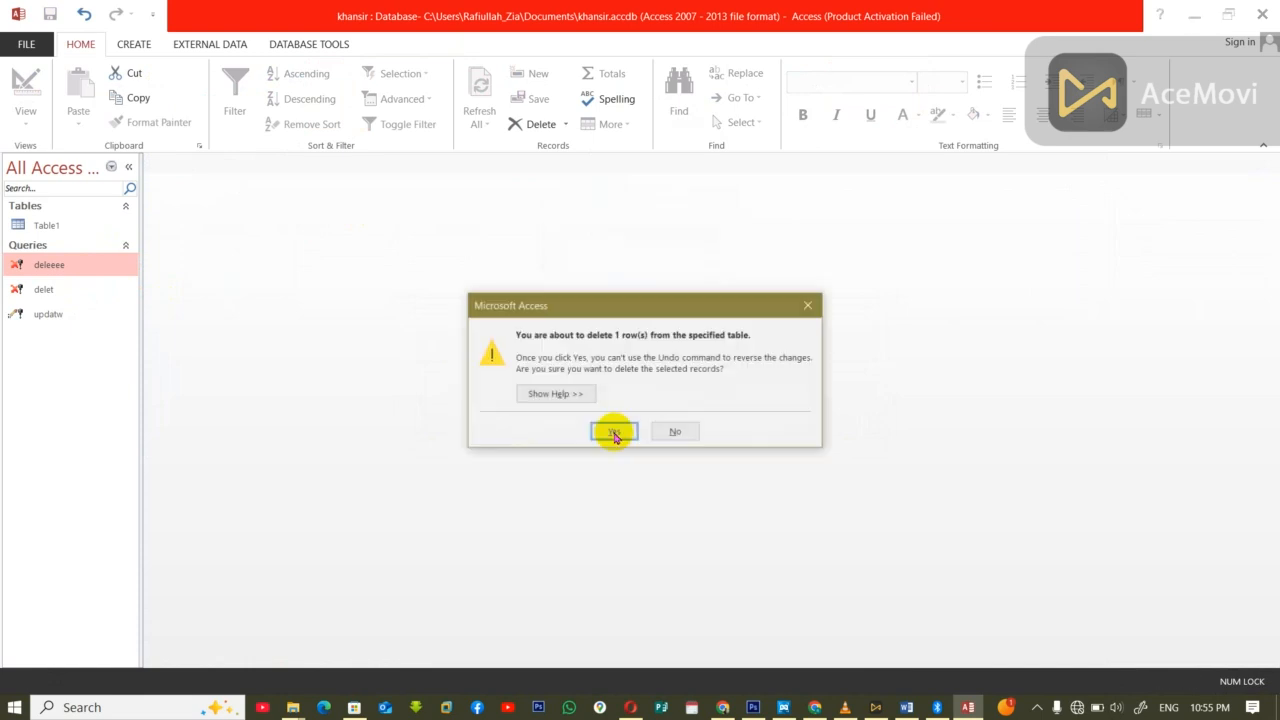
pyautogui.click(614, 433)
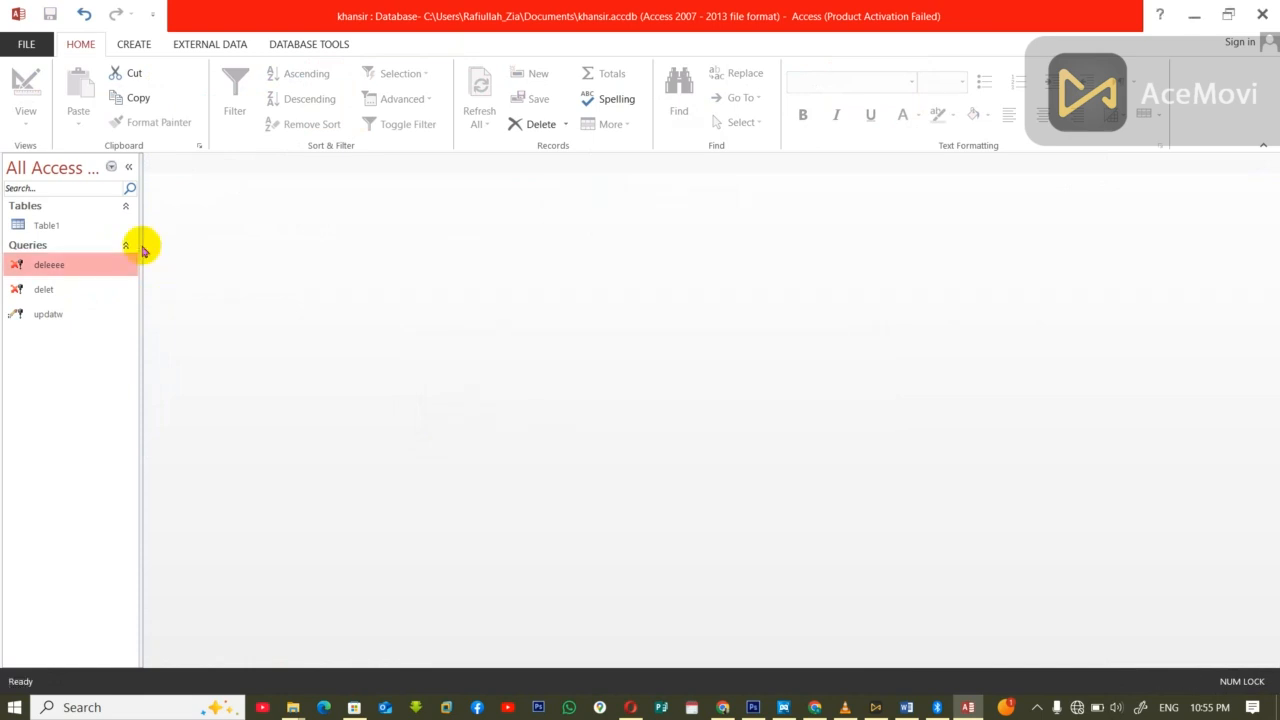
pyautogui.doubleClick(60, 226)
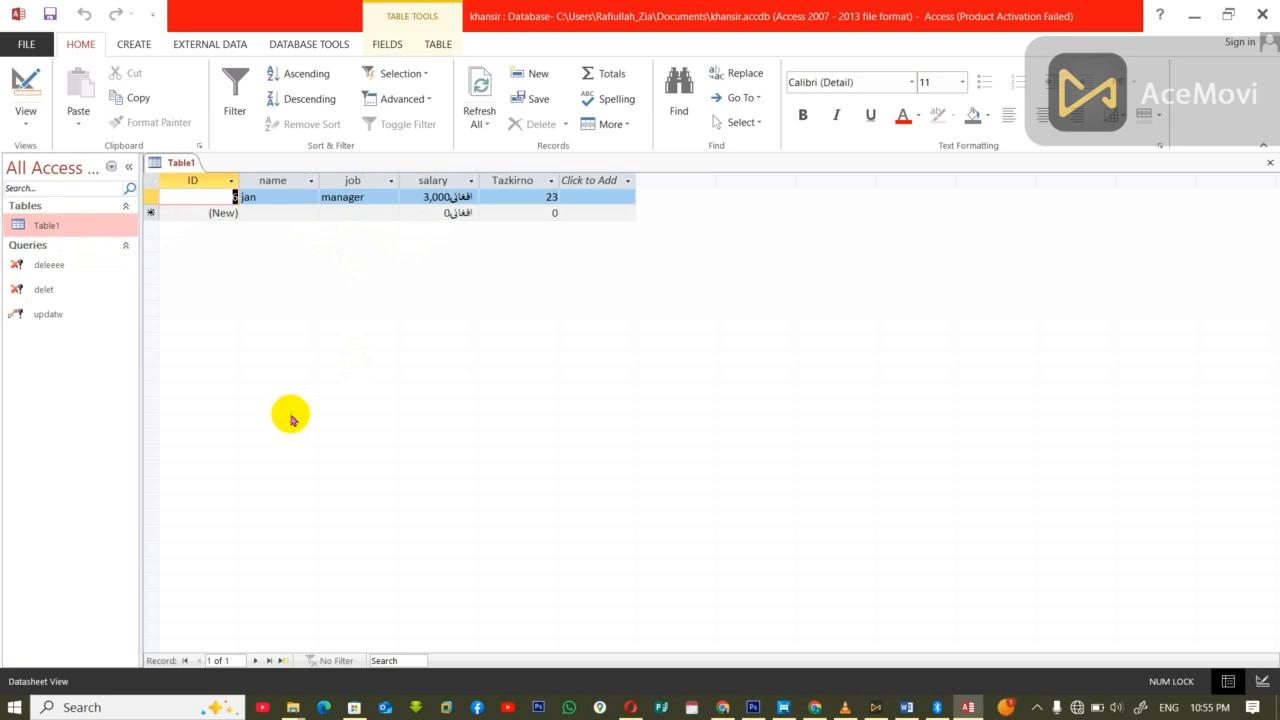
pyautogui.hotkey('ctrl', 'w')
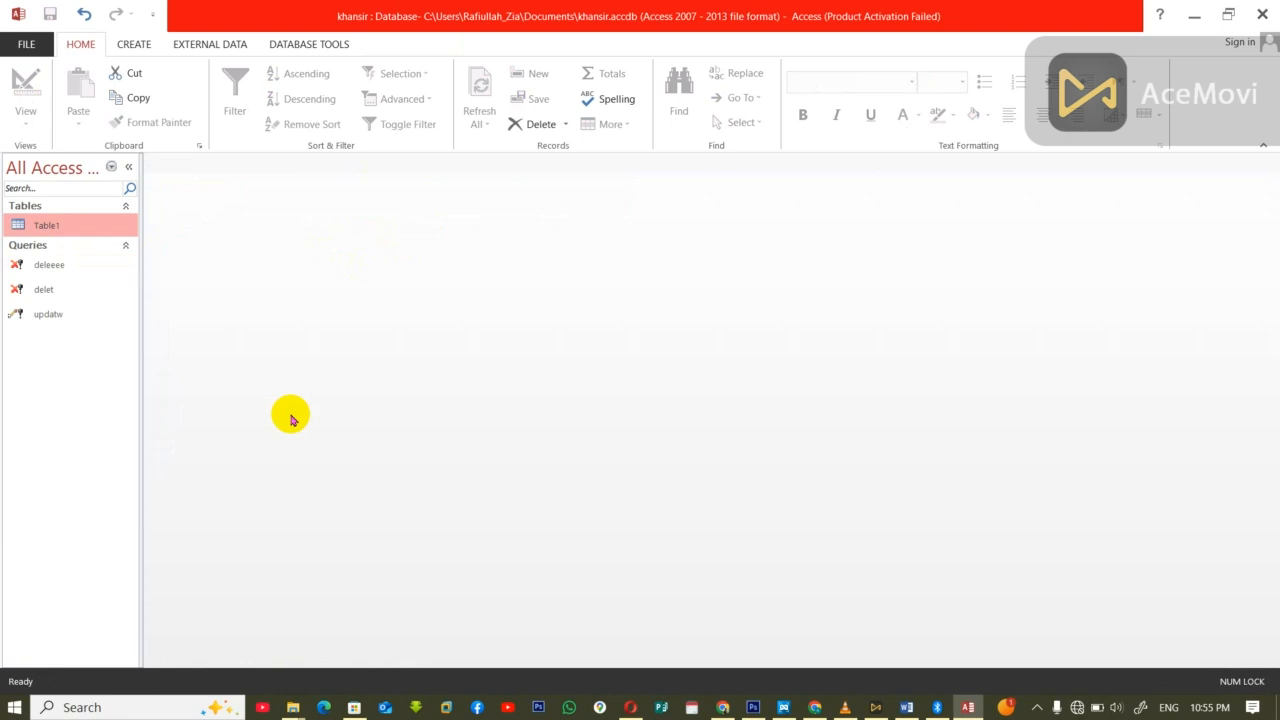